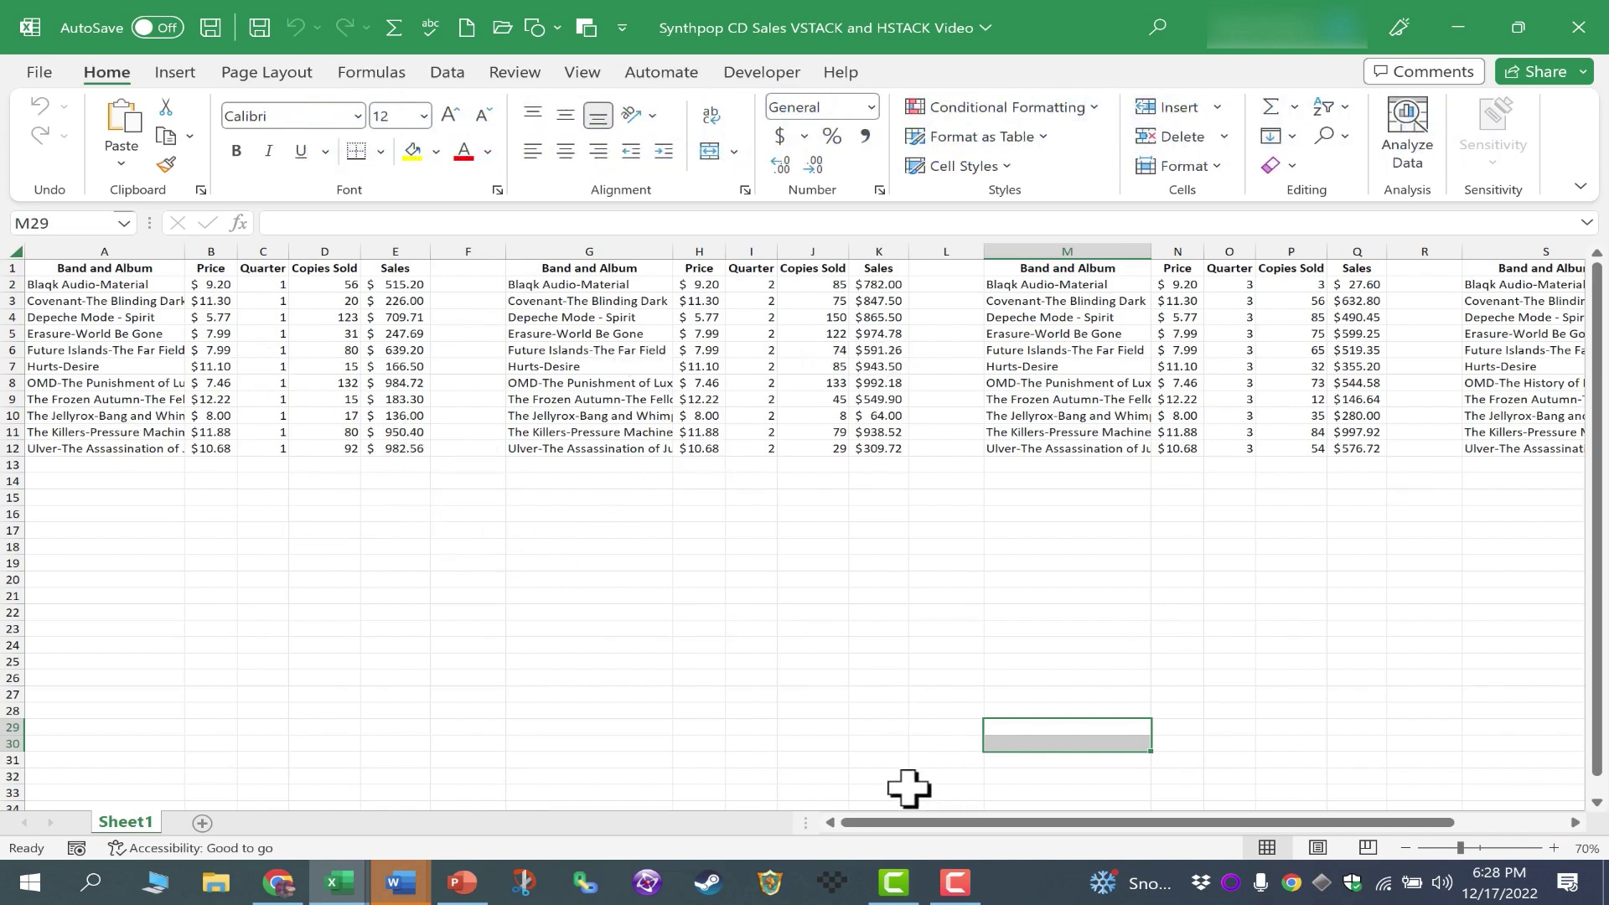
Step: Start a VSTACK formula in cell A14
{"action": "left_click_drag", "start_coordinate": [913, 824], "coordinate": [1110, 842]}
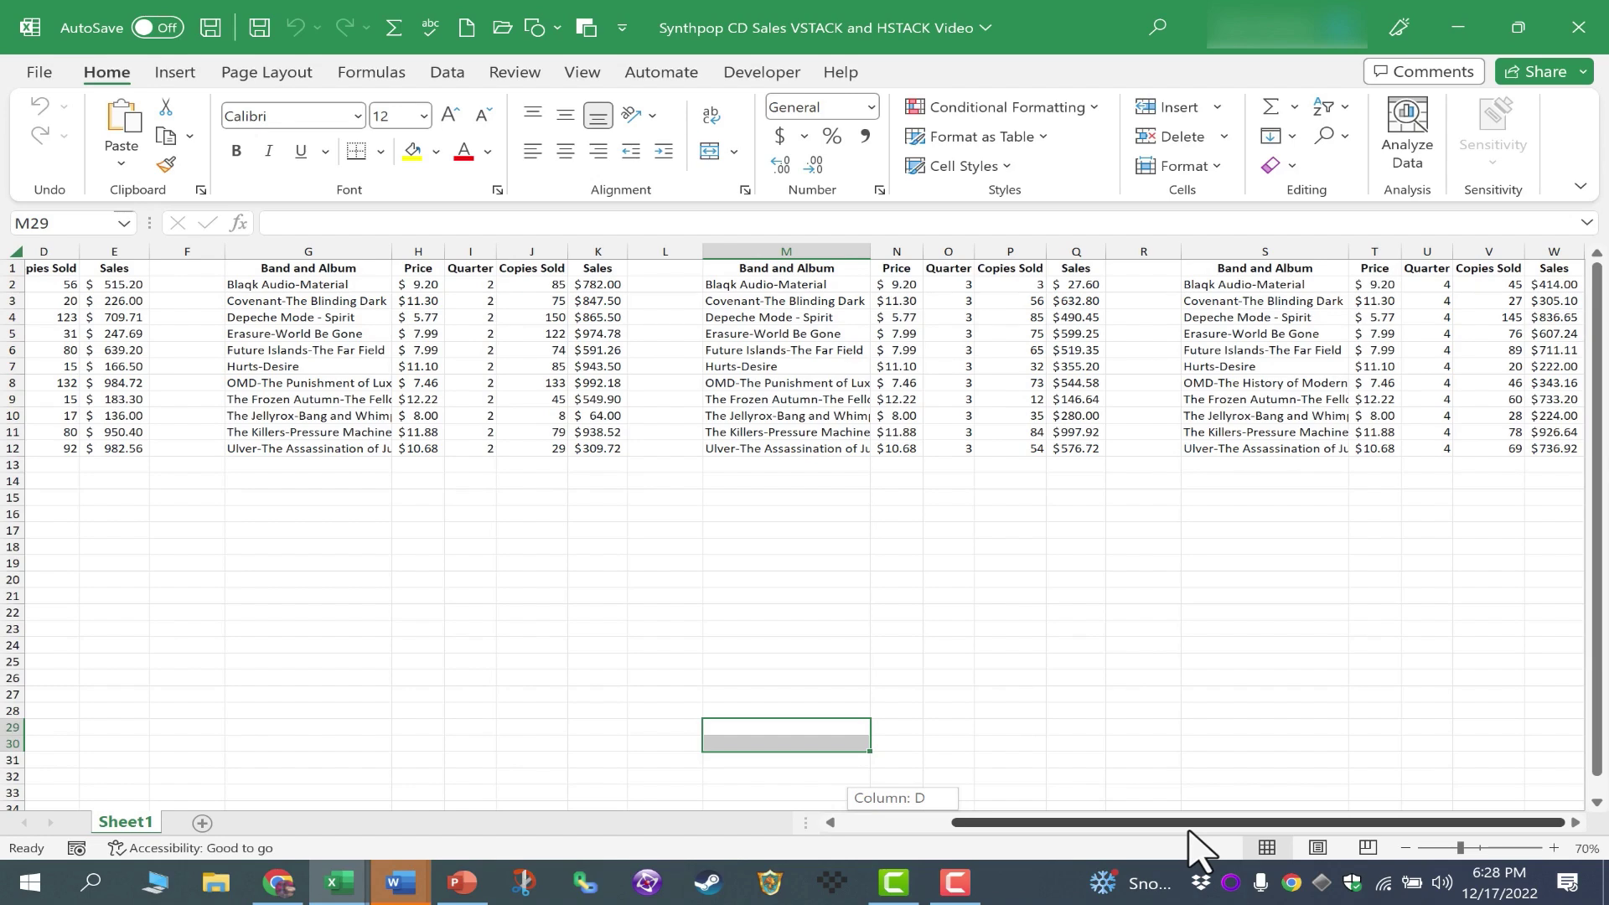
{"action": "left_click_drag", "start_coordinate": [1014, 850], "coordinate": [641, 831]}
{"action": "left_click", "coordinate": [205, 333]}
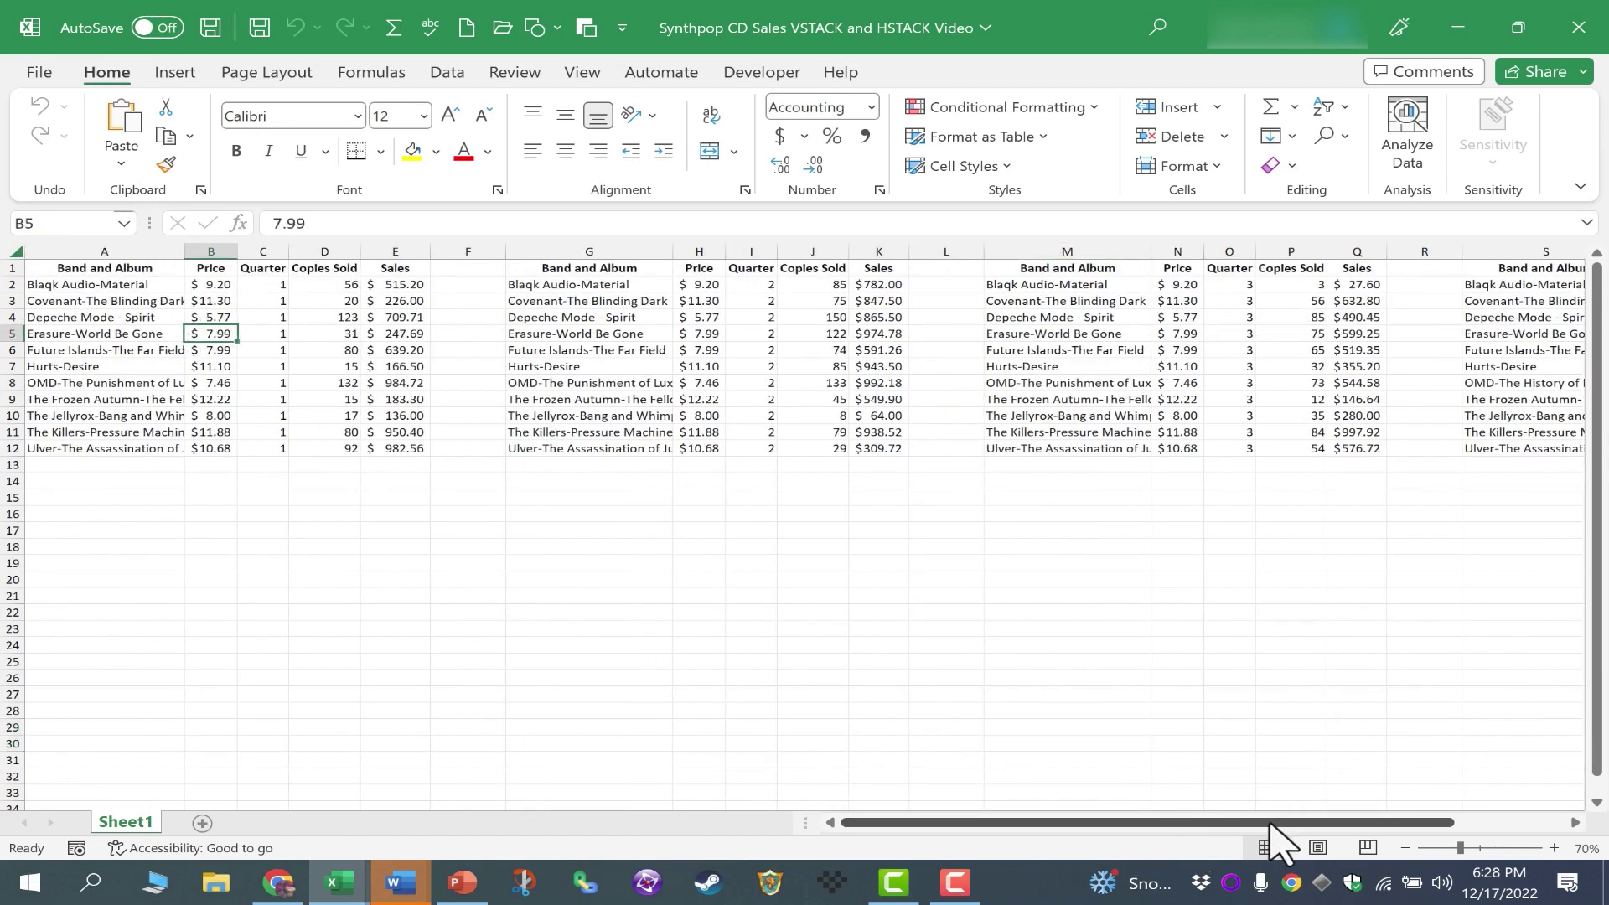
{"action": "left_click_drag", "start_coordinate": [1270, 831], "coordinate": [492, 402]}
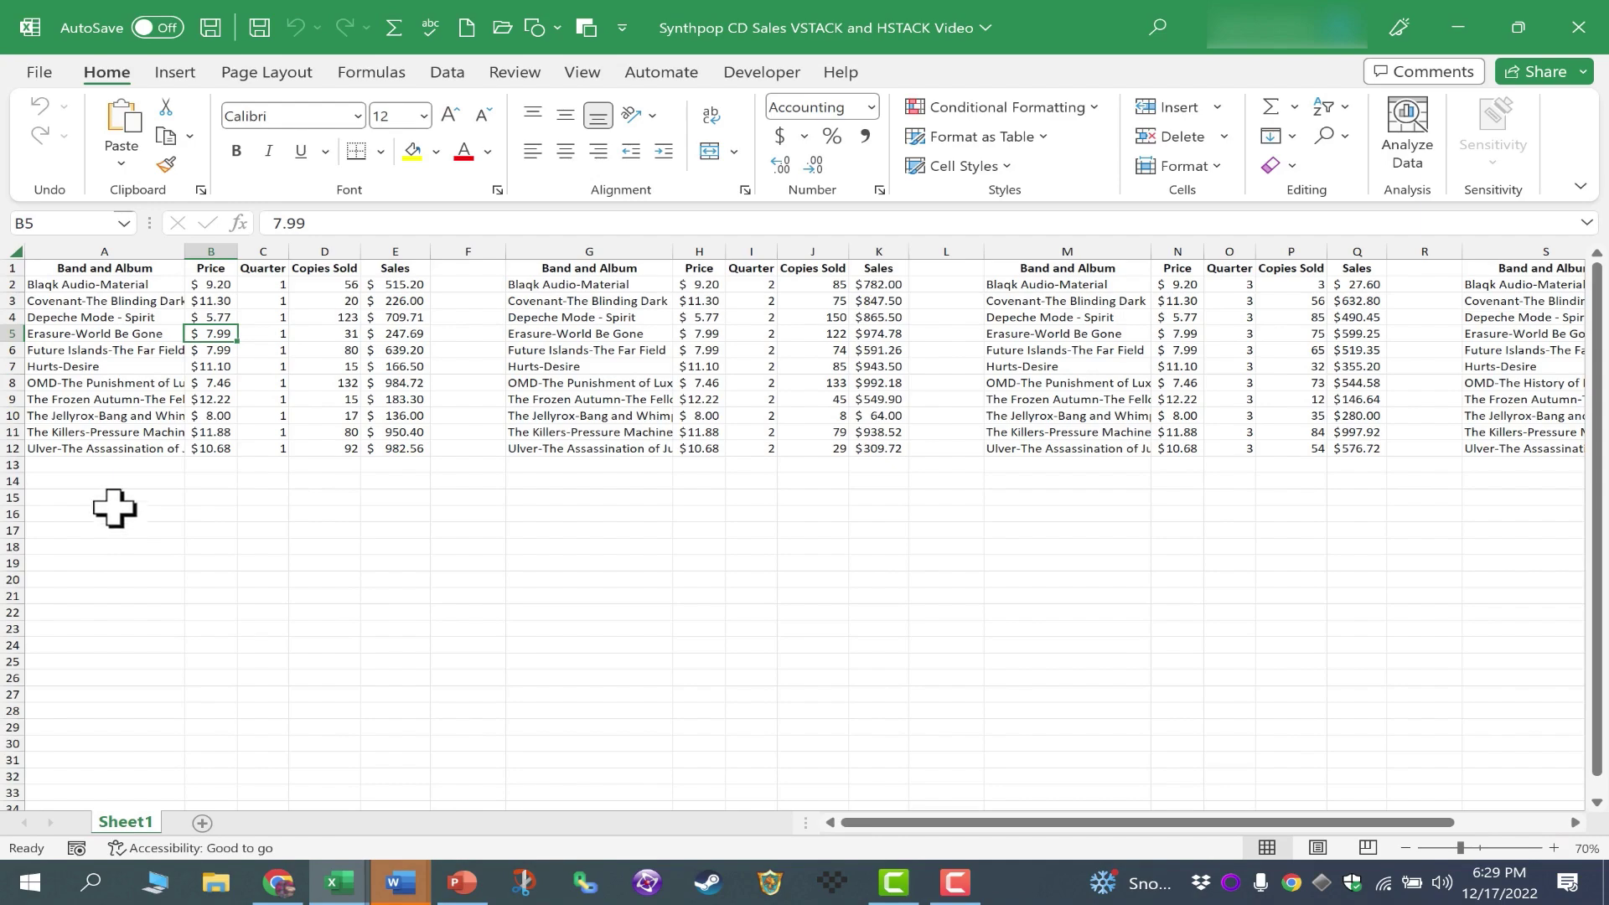
{"action": "left_click", "coordinate": [76, 480]}
{"action": "type", "text": "="}
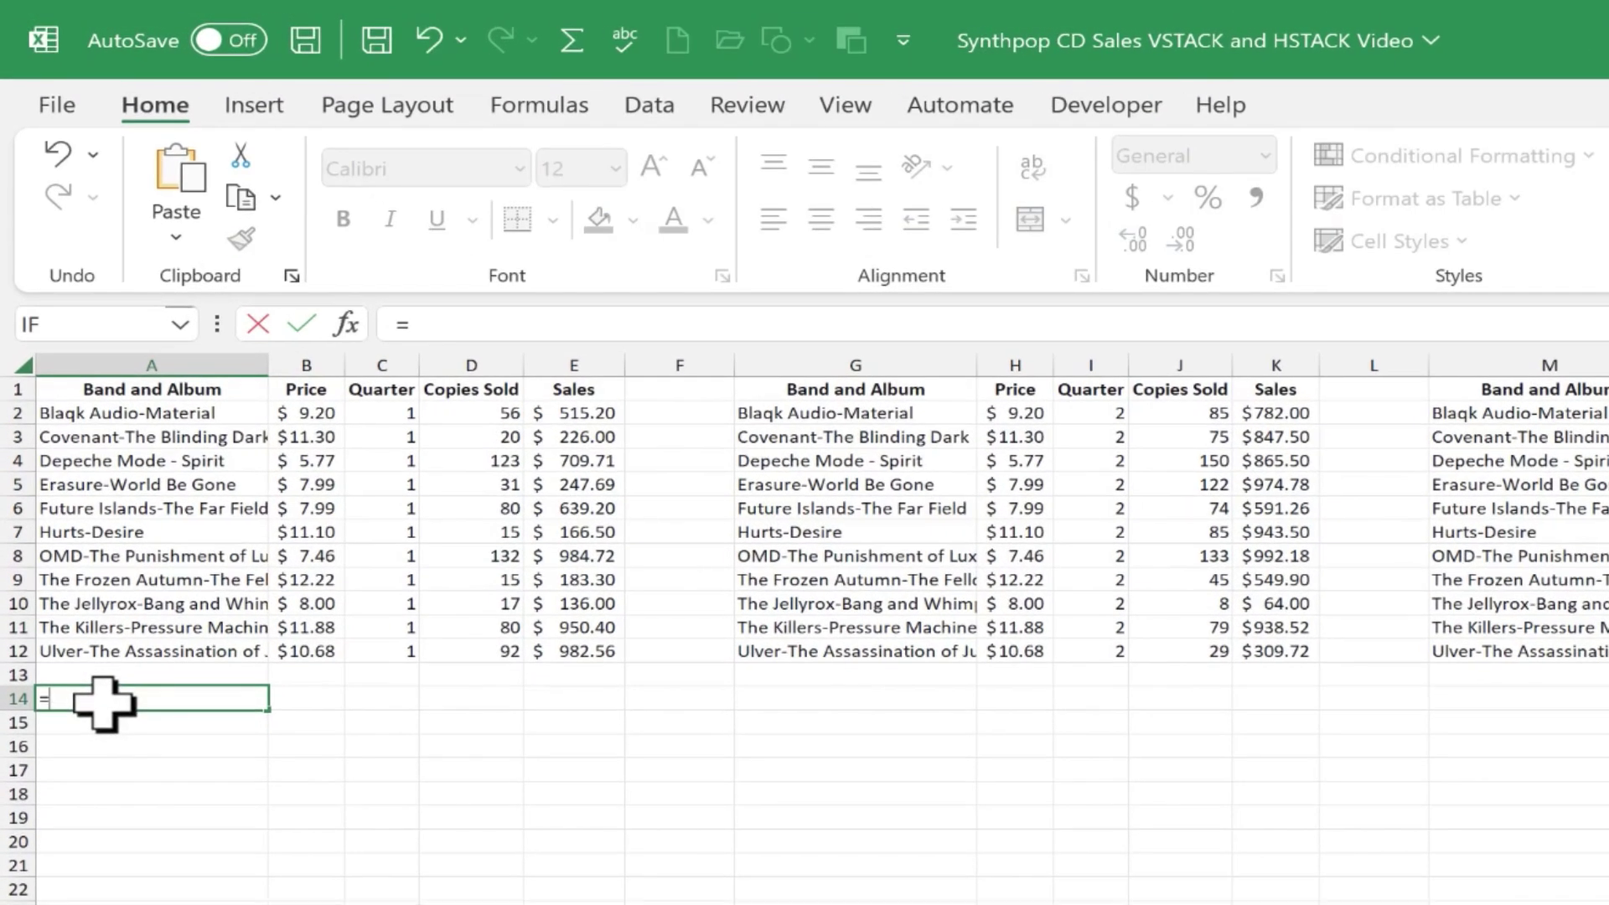
{"action": "type", "text": "vstack"}
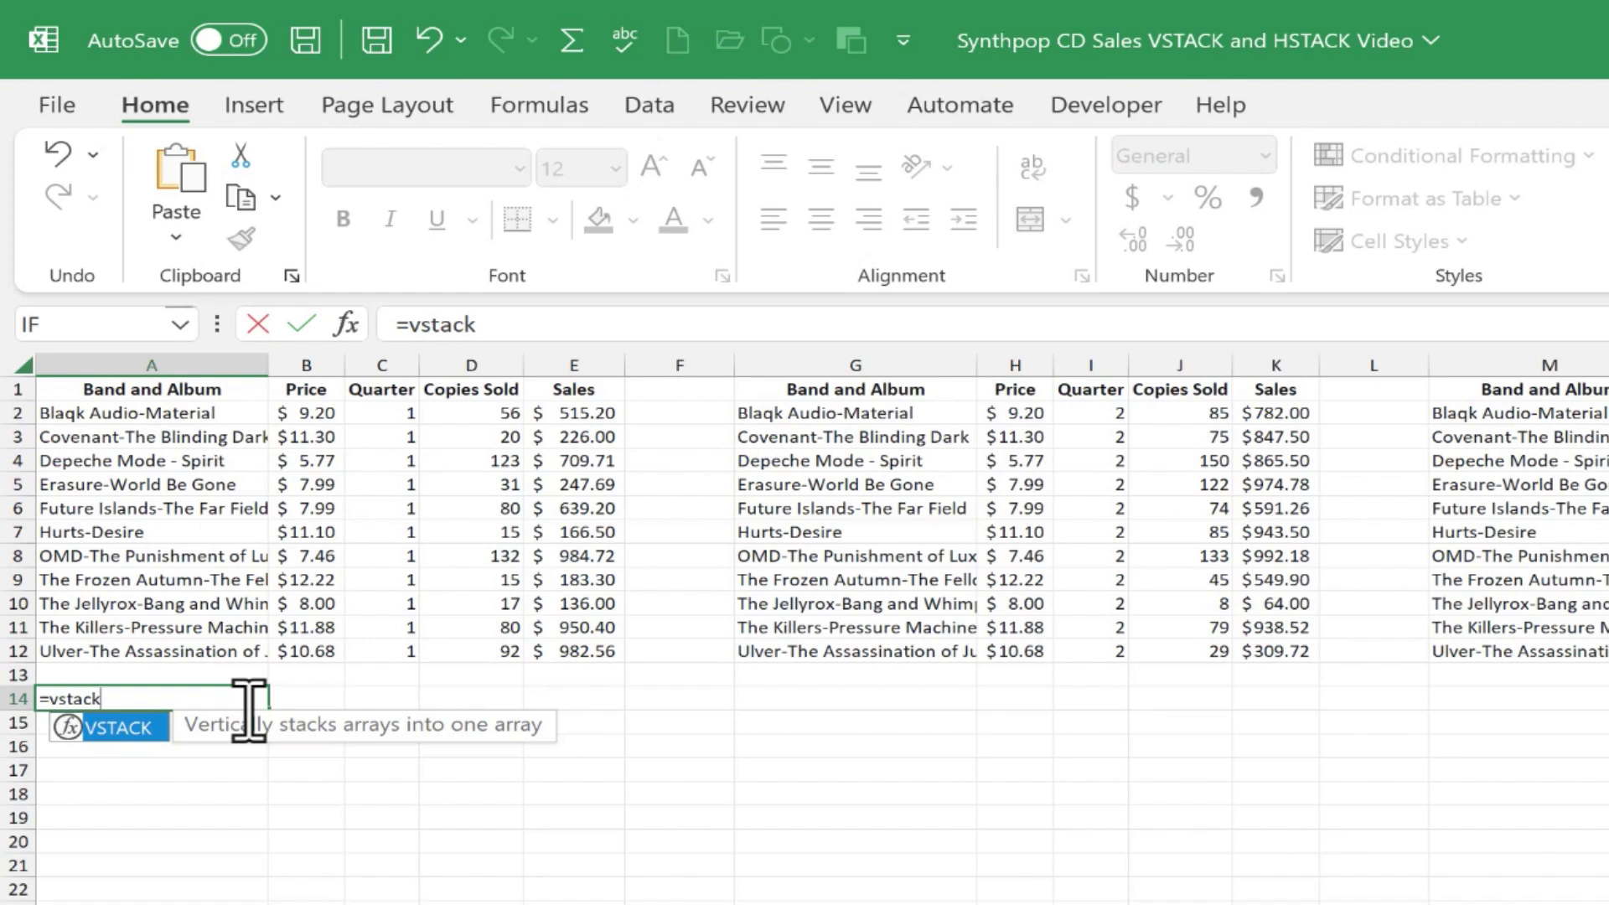
{"action": "type", "text": "("}
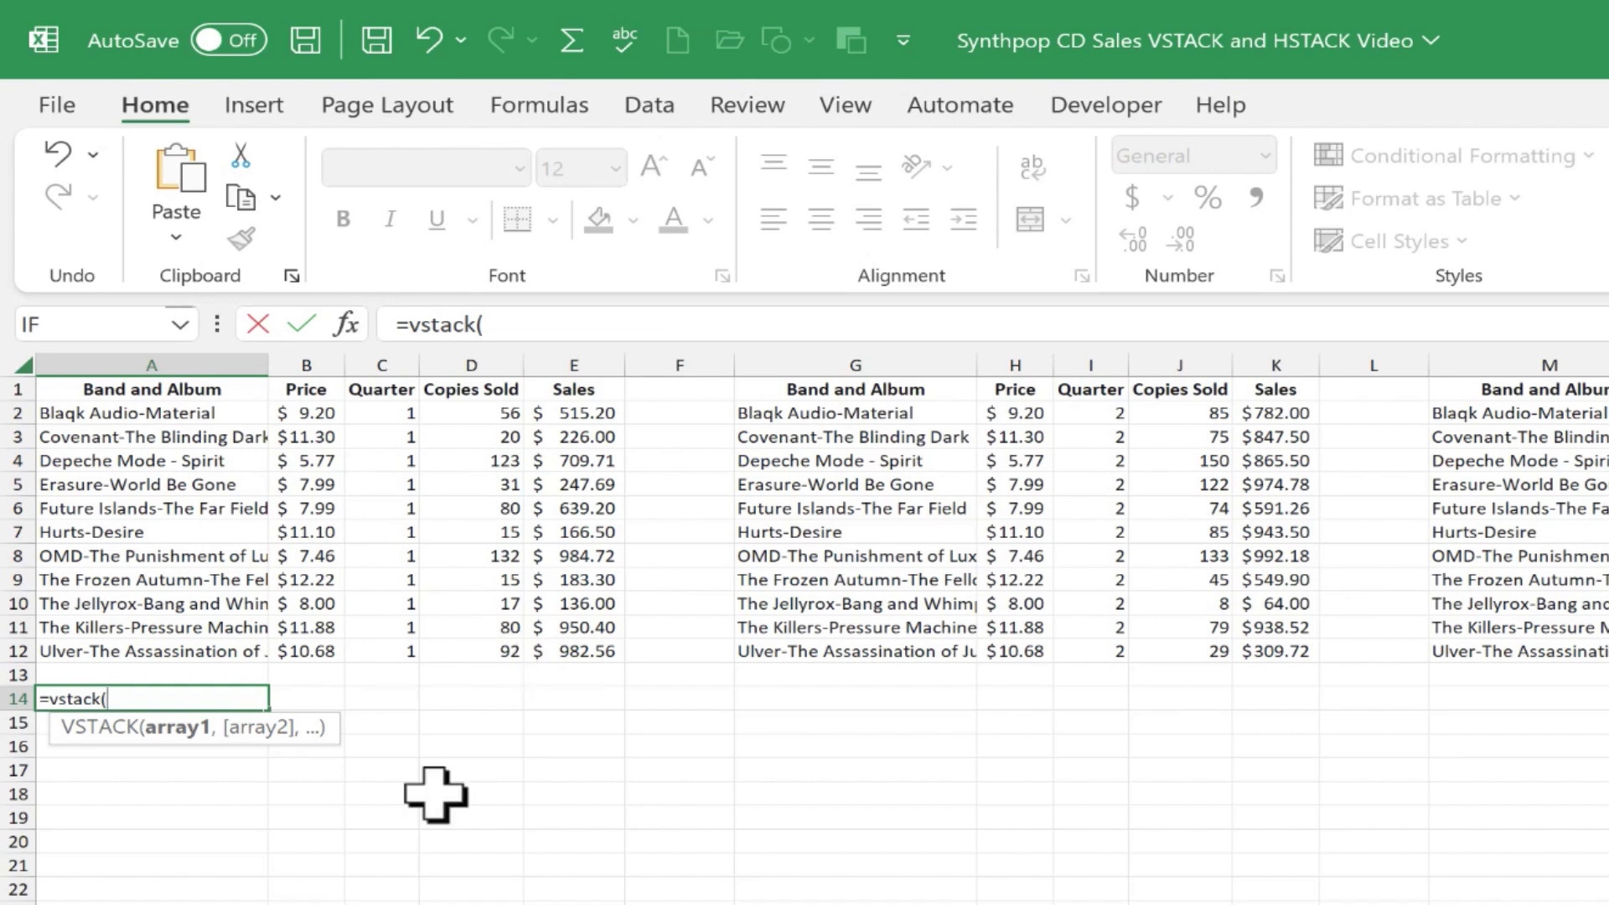
Step: Add the Quarter 1 table A1:E12 and the Quarter 2 rows G2:K12 as the formula's arrays
{"action": "type", "text": "A1"}
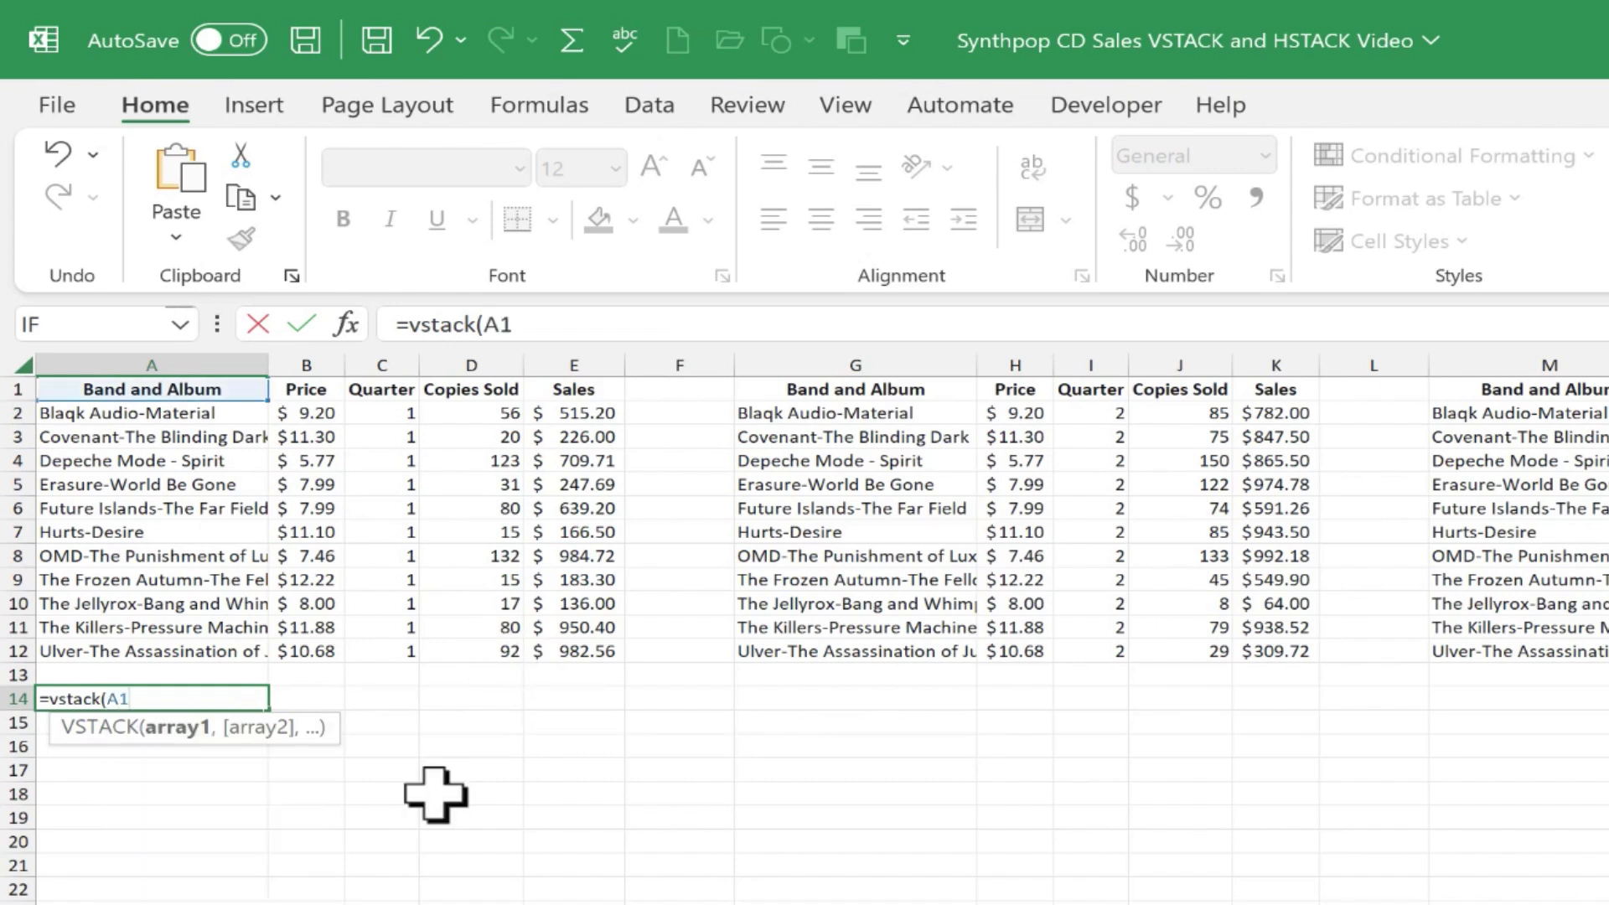
{"action": "type", "text": ":E12"}
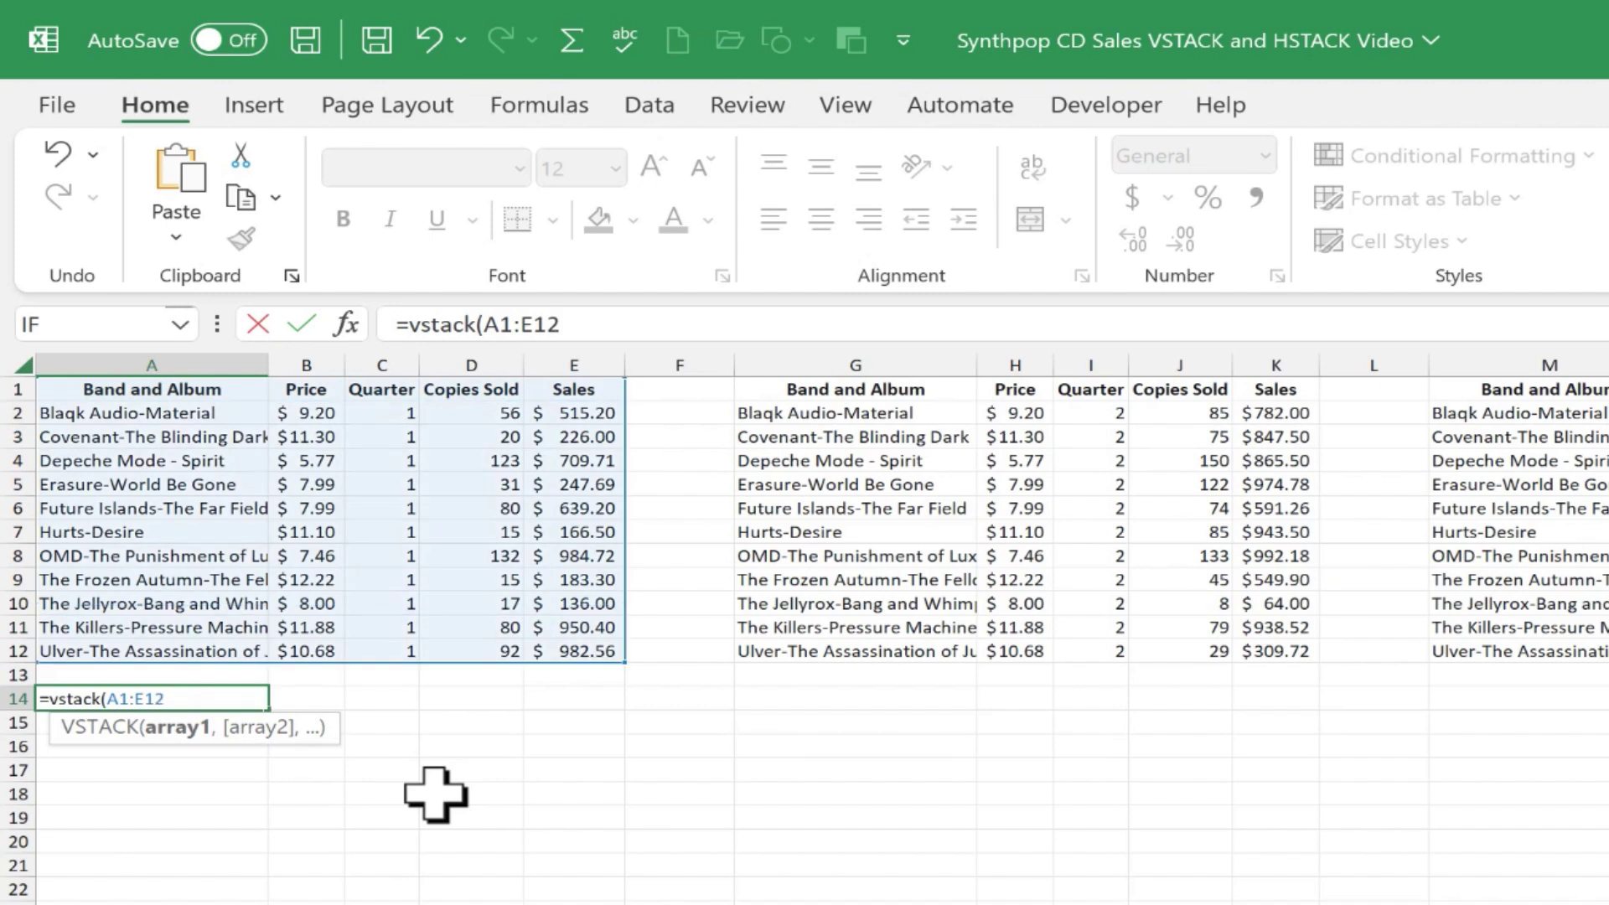
{"action": "key", "text": "BackSpace"}
{"action": "key", "text": "BackSpace"}
{"action": "key", "text": "BackSpace"}
{"action": "key", "text": "BackSpace"}
{"action": "key", "text": "BackSpace"}
{"action": "key", "text": "BackSpace"}
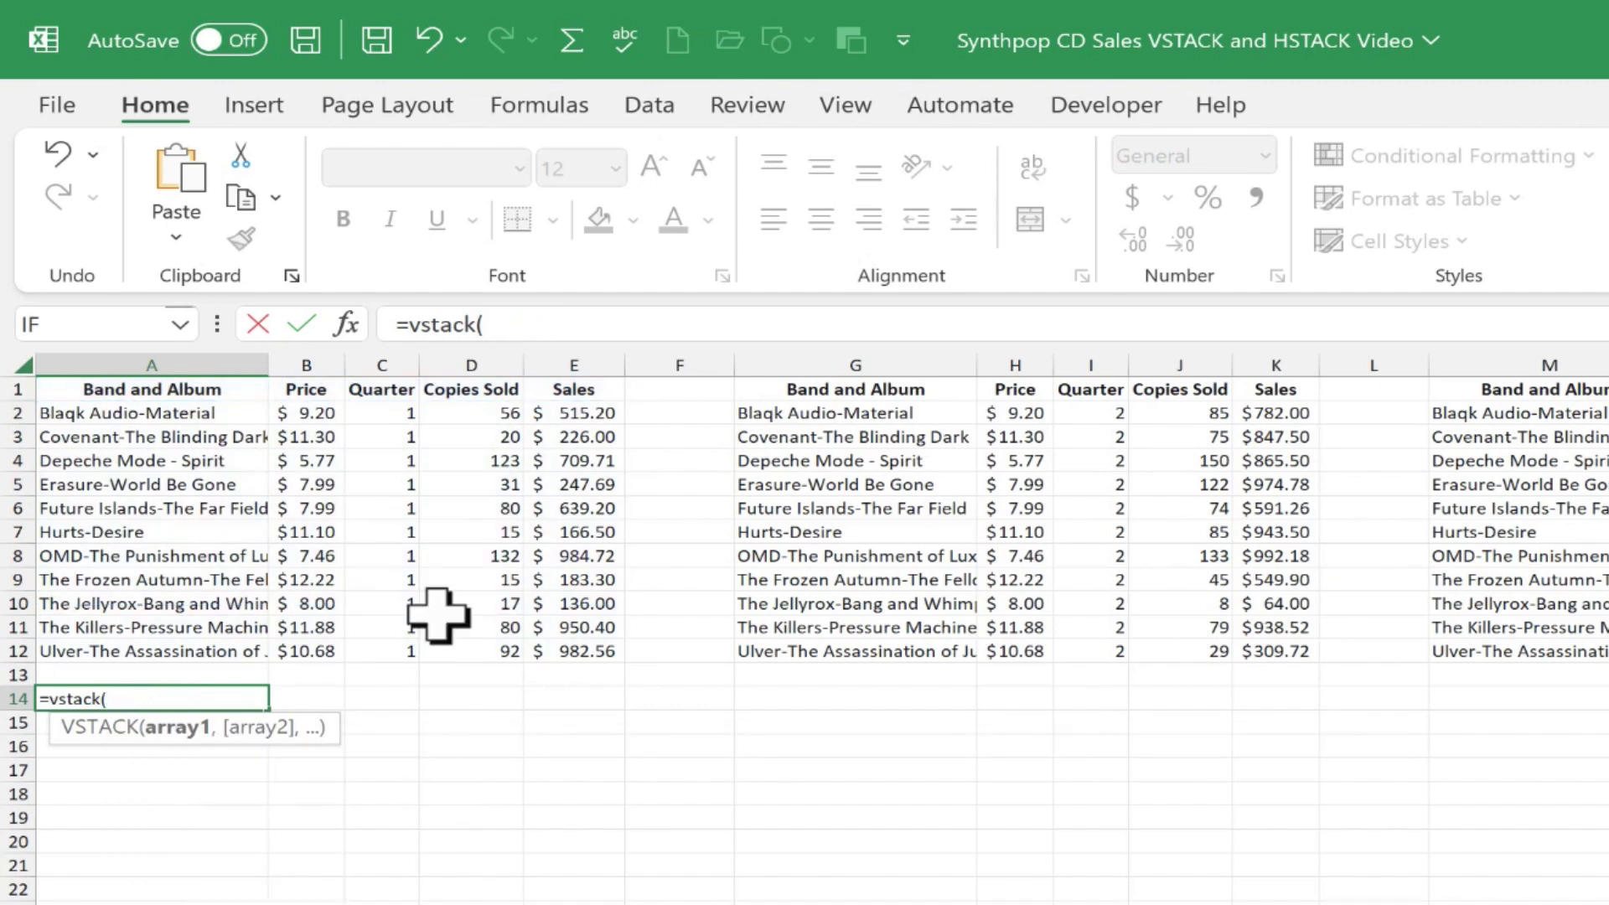
{"action": "mouse_move", "coordinate": [109, 386]}
{"action": "left_mouse_down"}
{"action": "mouse_move", "coordinate": [467, 564]}
{"action": "mouse_move", "coordinate": [575, 657]}
{"action": "mouse_move", "coordinate": [578, 637]}
{"action": "left_mouse_up"}
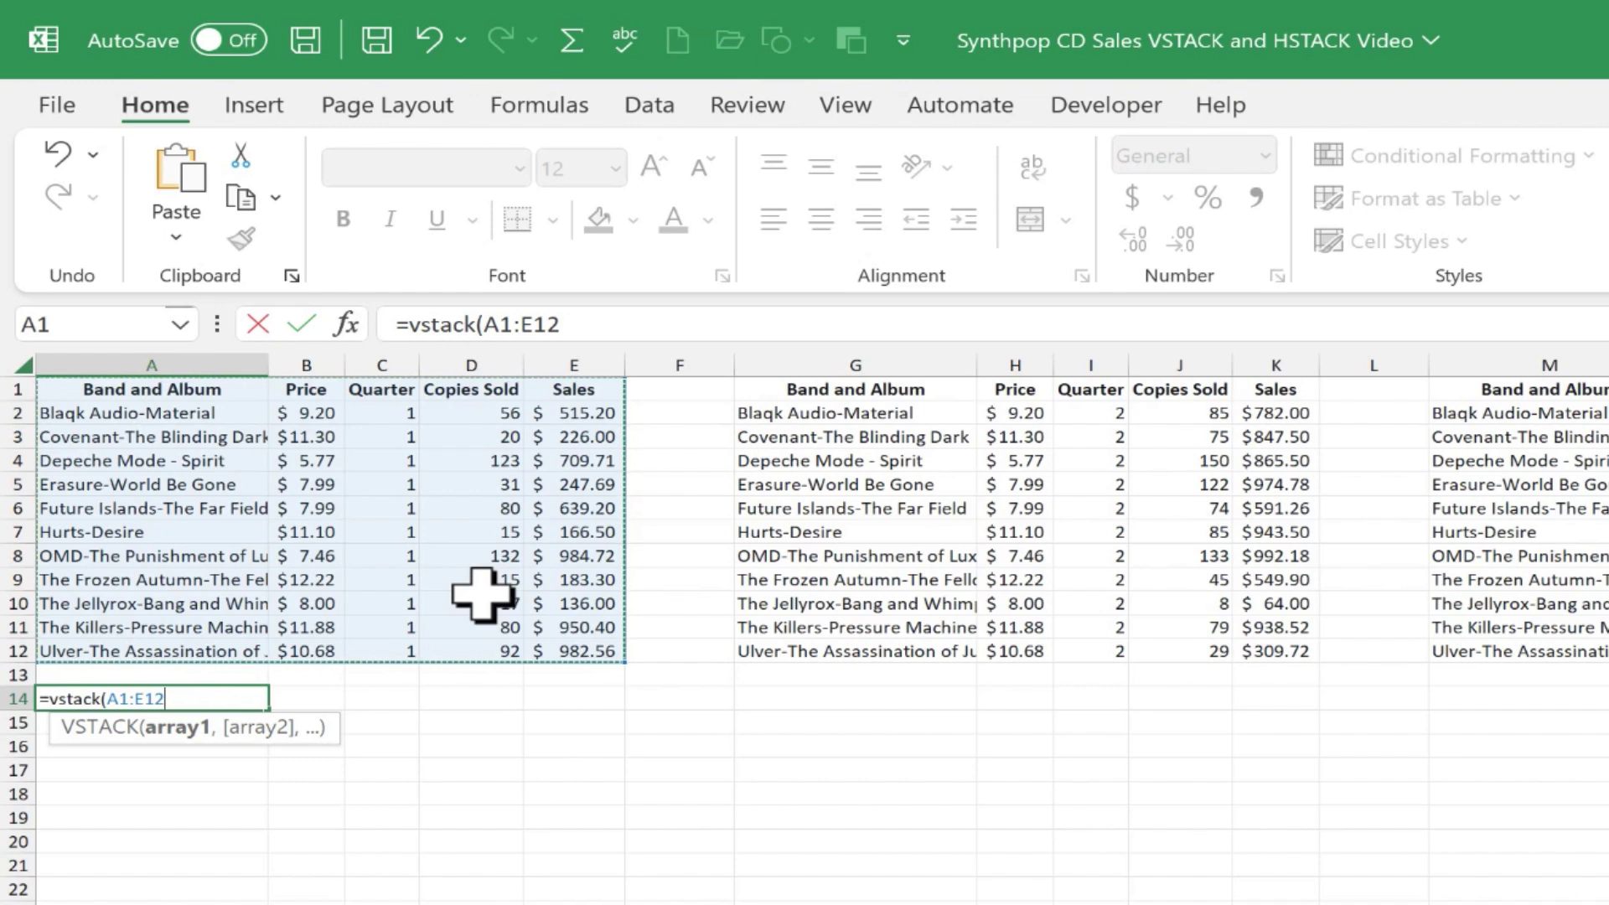
{"action": "type", "text": ","}
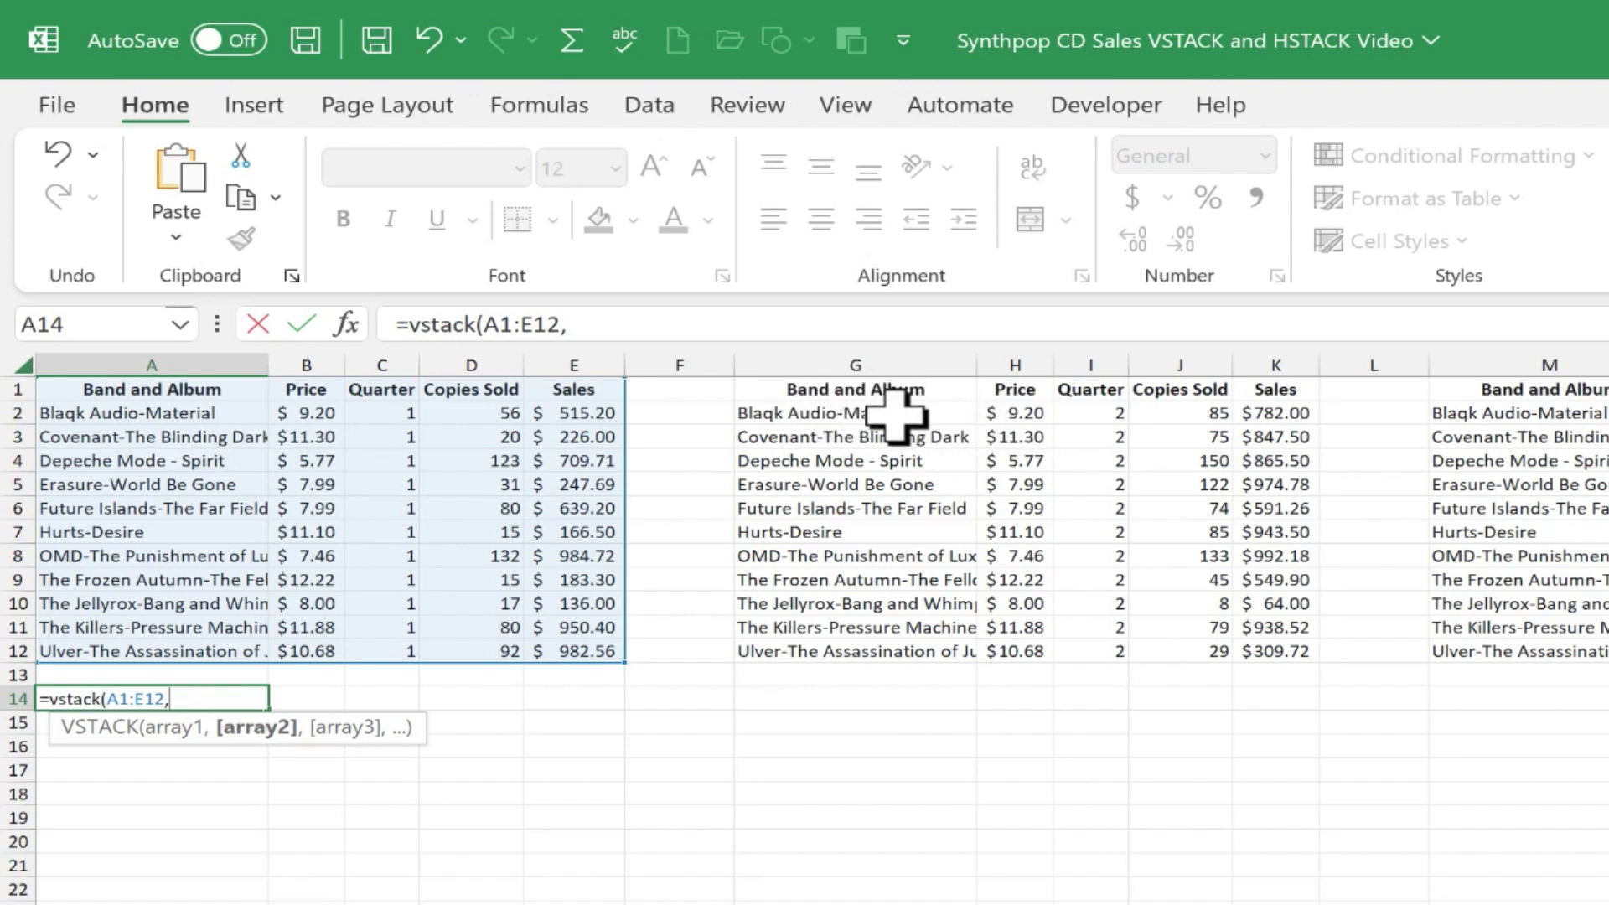
{"action": "left_click_drag", "start_coordinate": [897, 413], "coordinate": [1265, 658]}
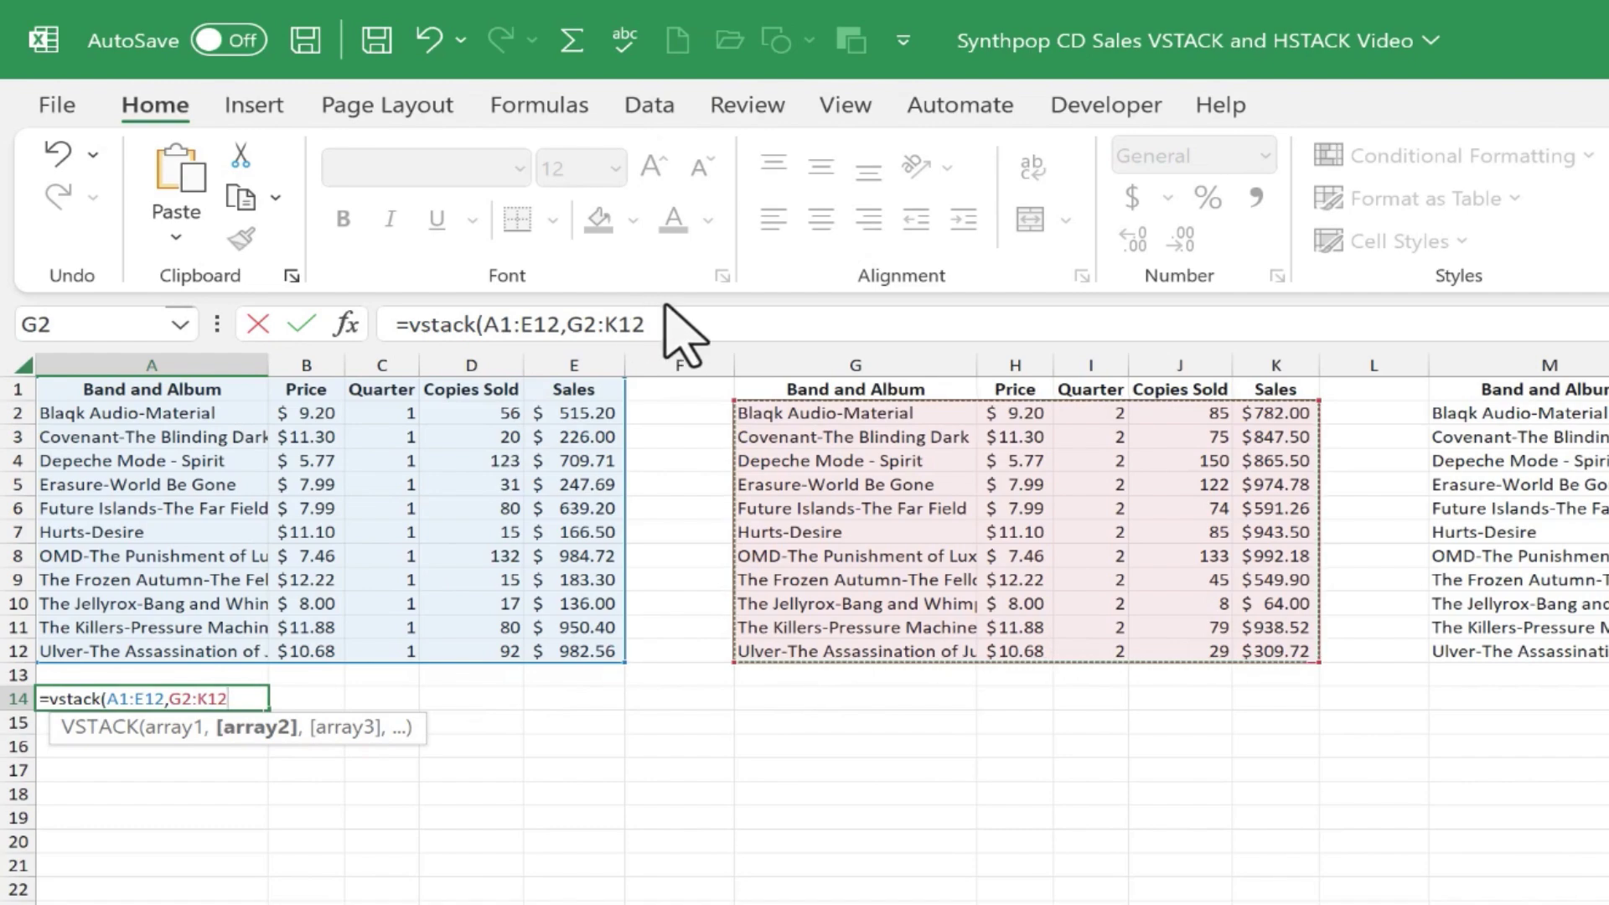
Step: Append the Quarter 3 (M2:Q12) and Quarter 4 (S2:W12) arrays to the A14 formula and close it
{"action": "left_click", "coordinate": [685, 325]}
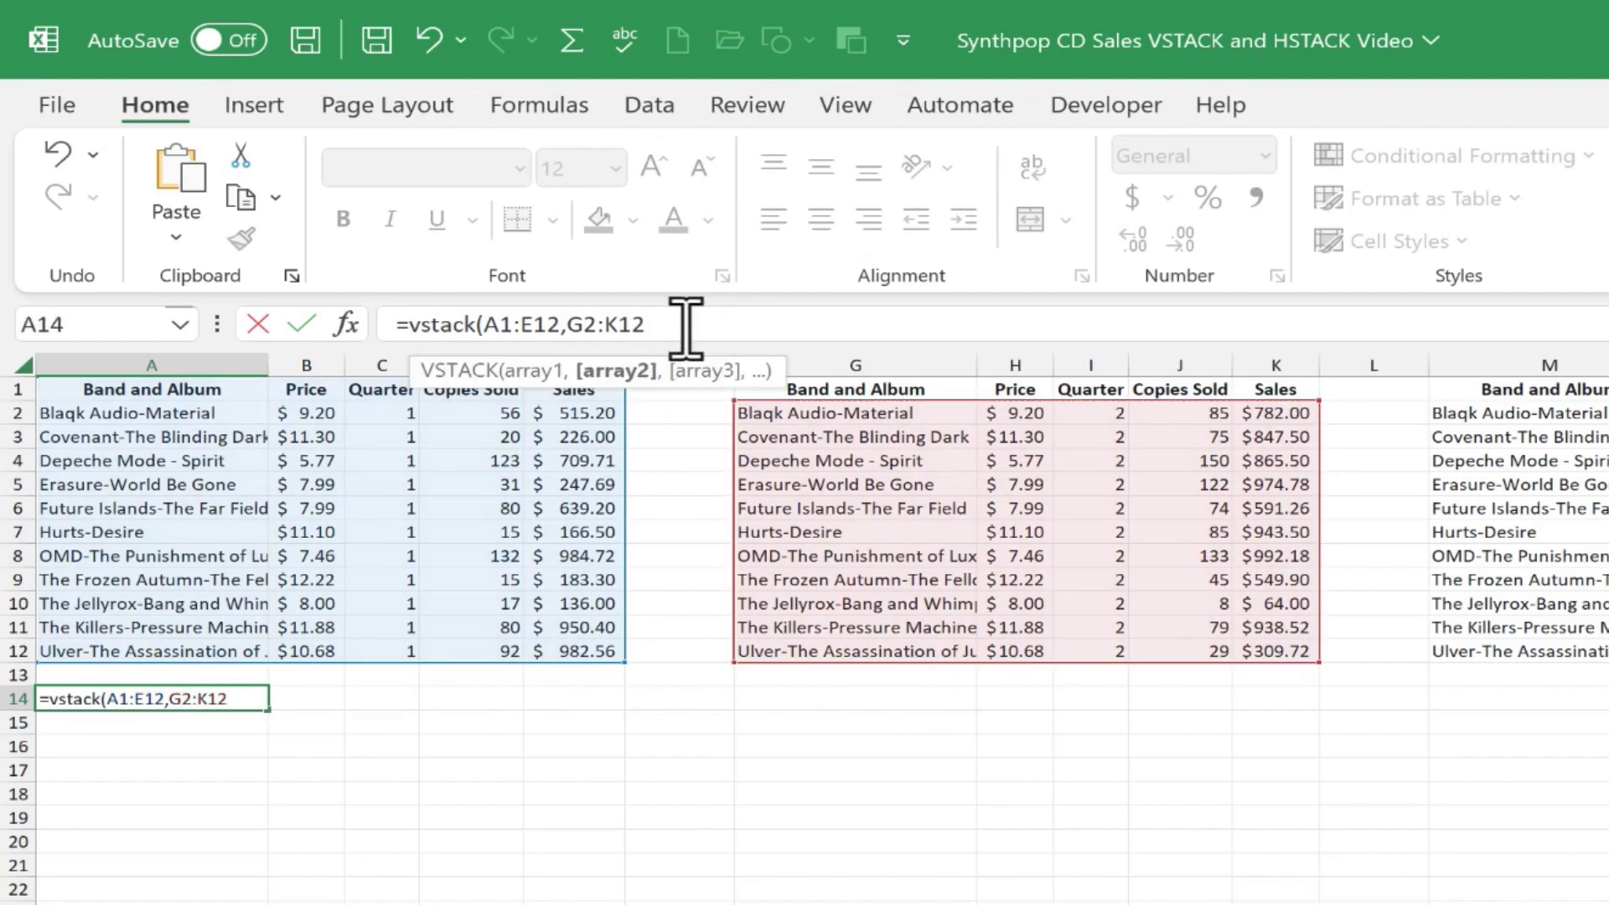
{"action": "type", "text": ","}
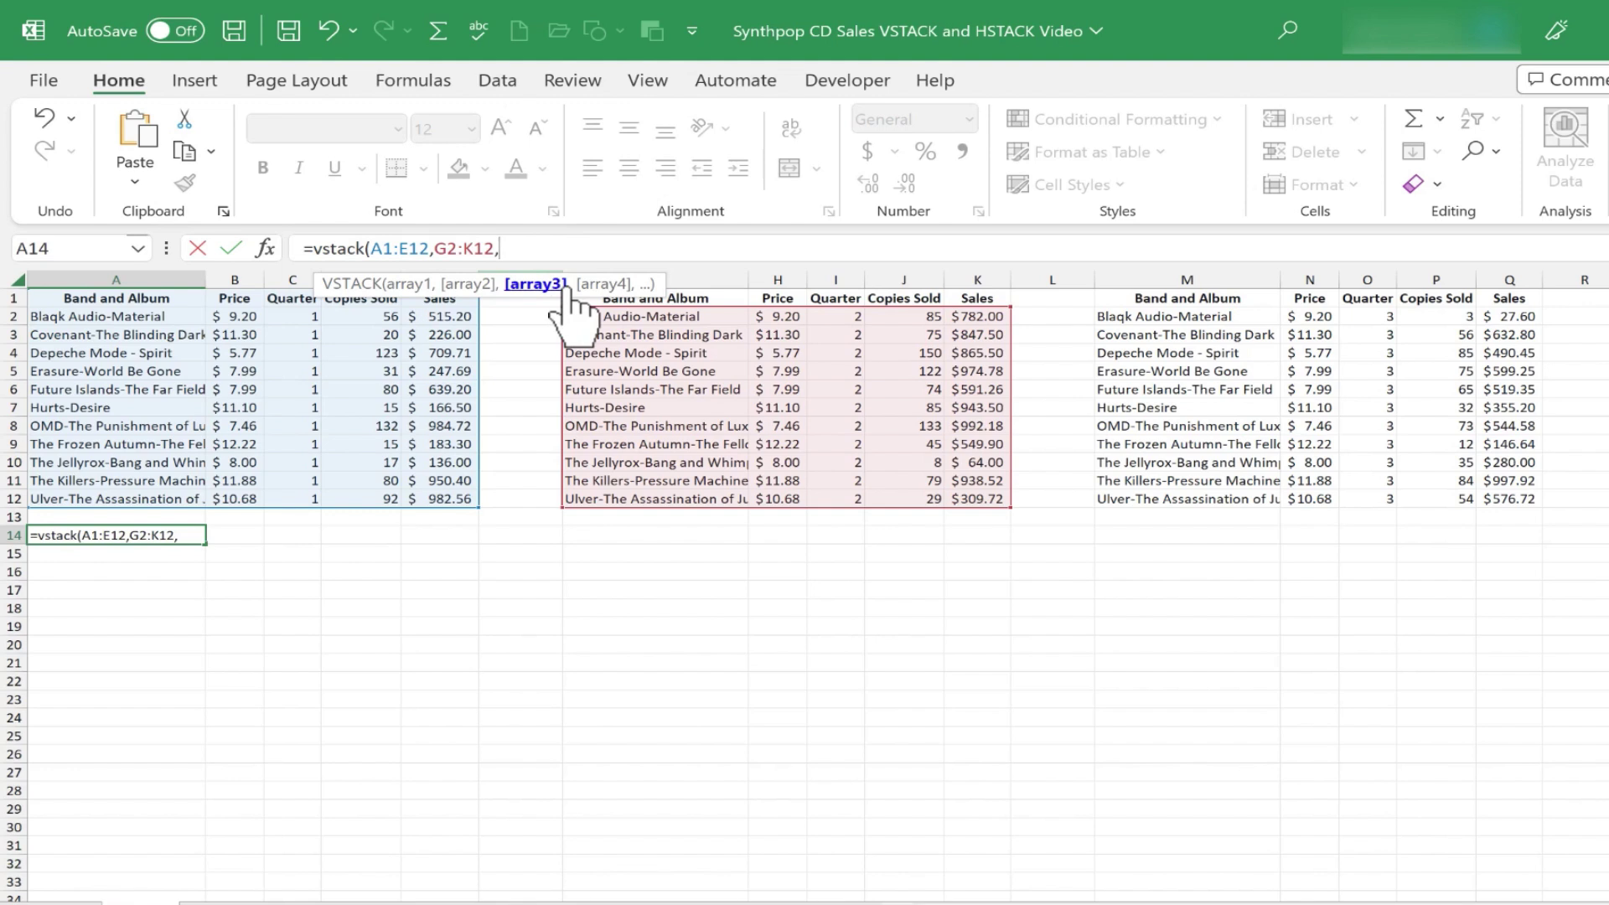
{"action": "left_click_drag", "start_coordinate": [1142, 316], "coordinate": [1508, 498]}
{"action": "type", "text": ","}
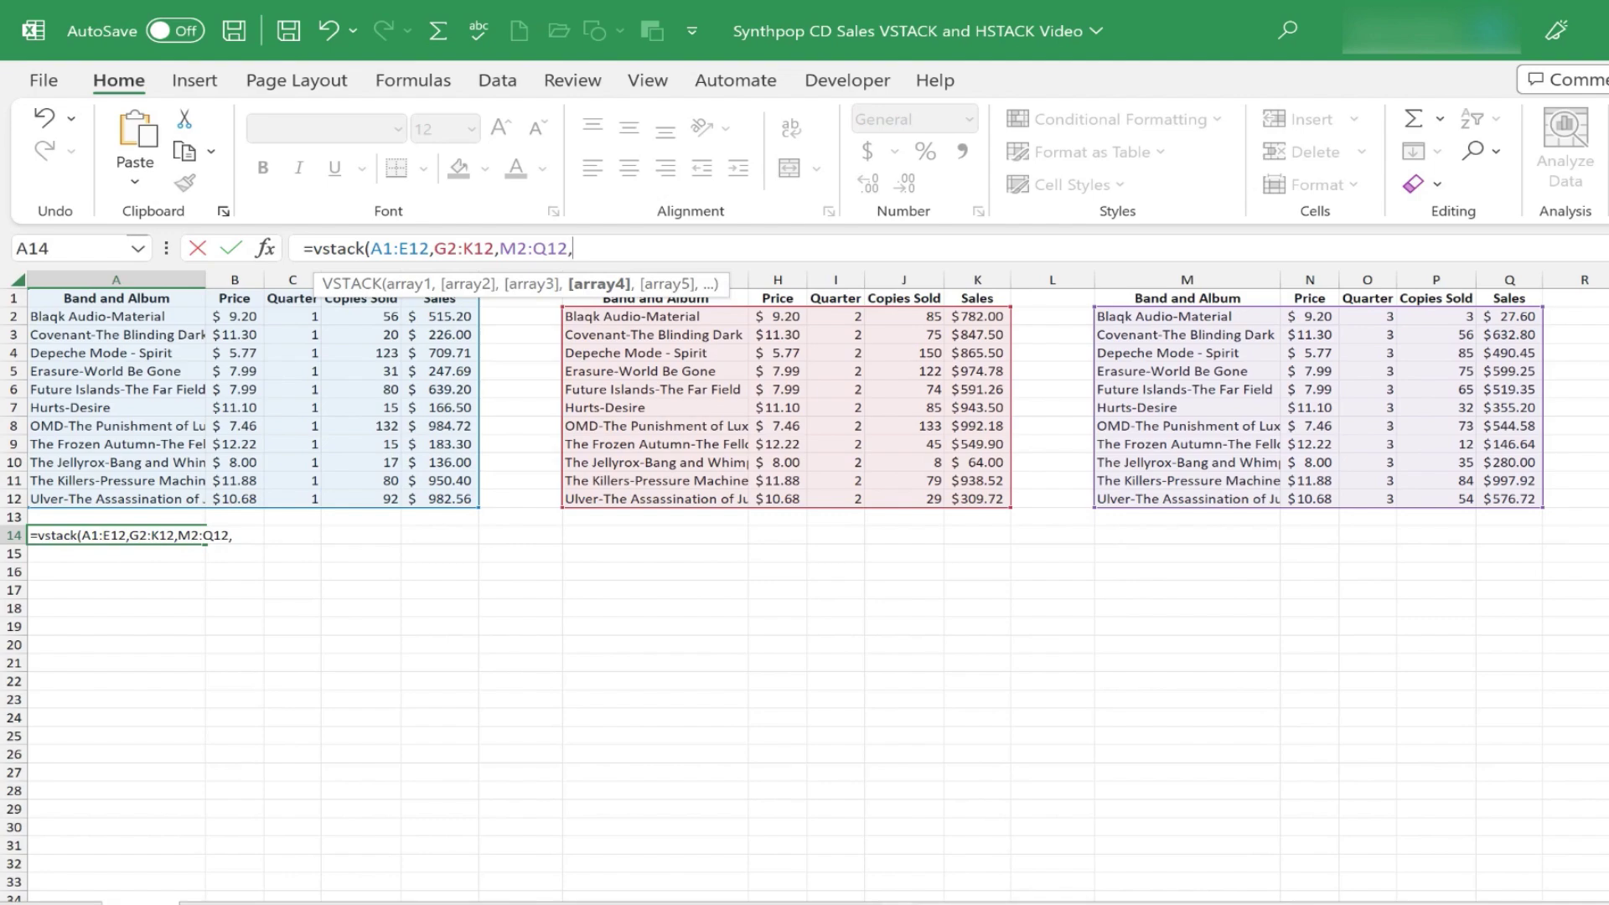
{"action": "scroll", "coordinate": [804, 587], "scroll_direction": "right", "scroll_amount": 5}
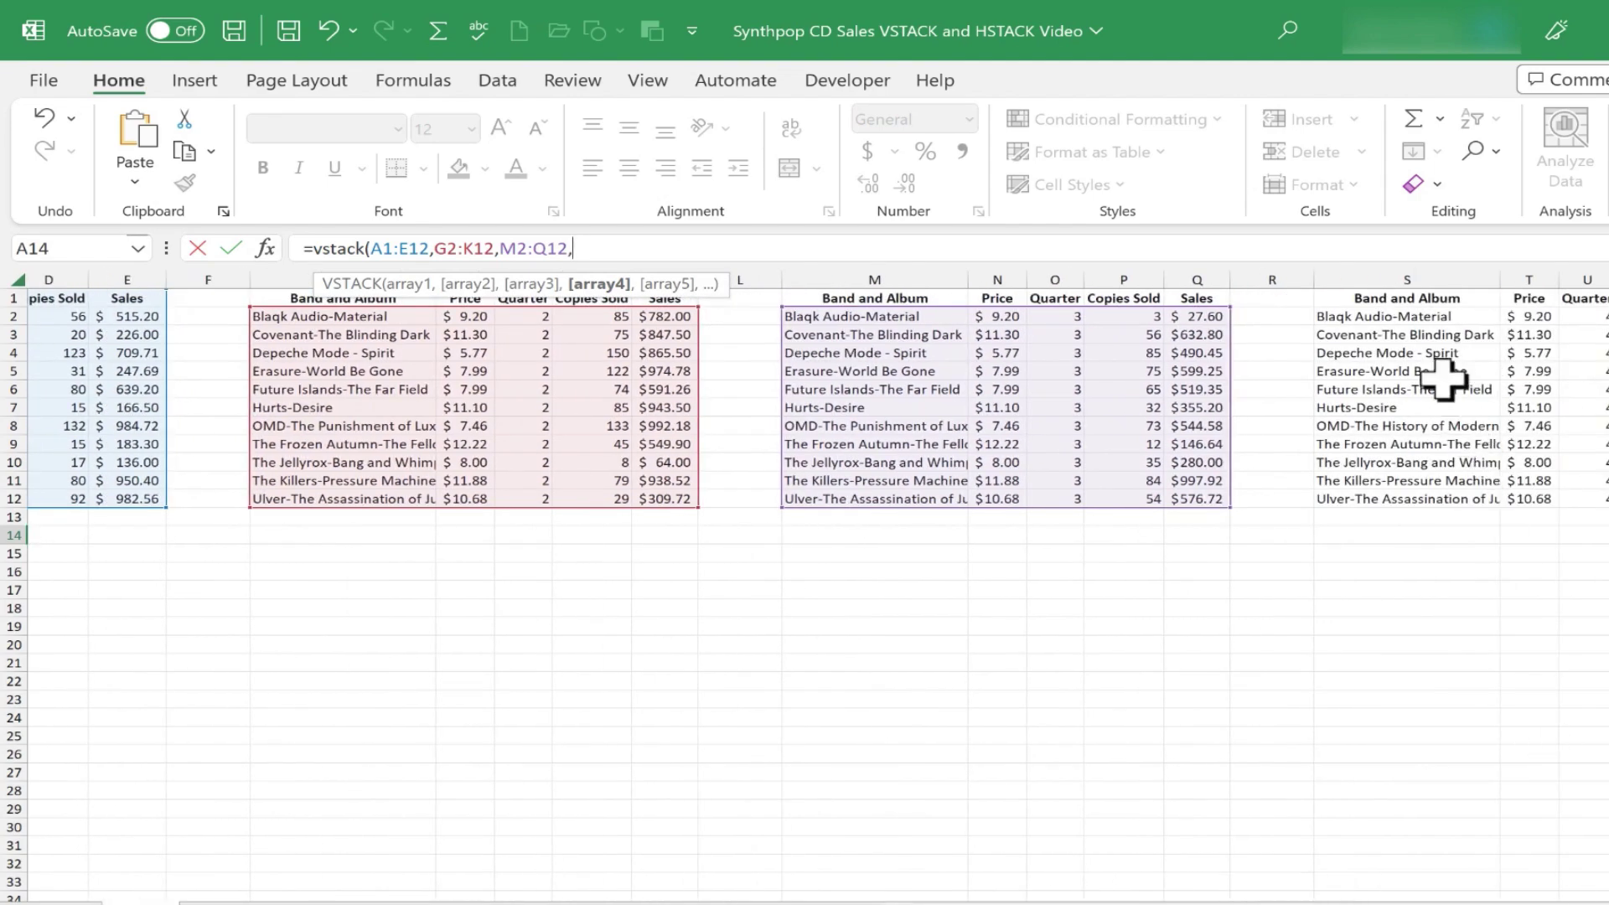
{"action": "left_click_drag", "start_coordinate": [1379, 315], "coordinate": [1432, 337]}
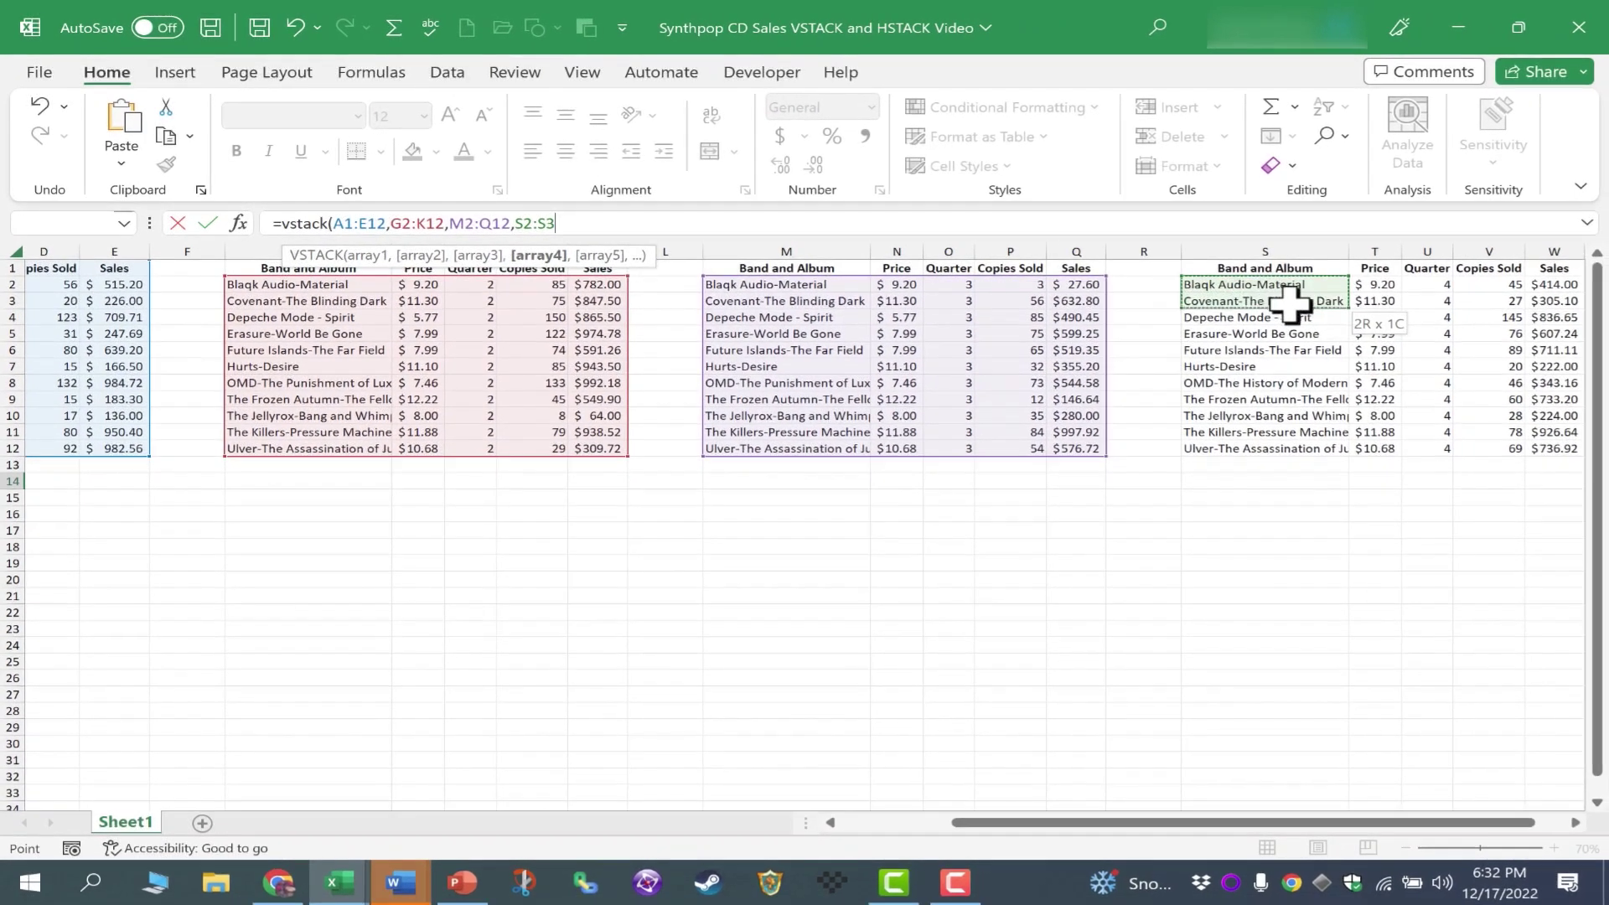
{"action": "left_click_drag", "start_coordinate": [1289, 306], "coordinate": [1571, 452]}
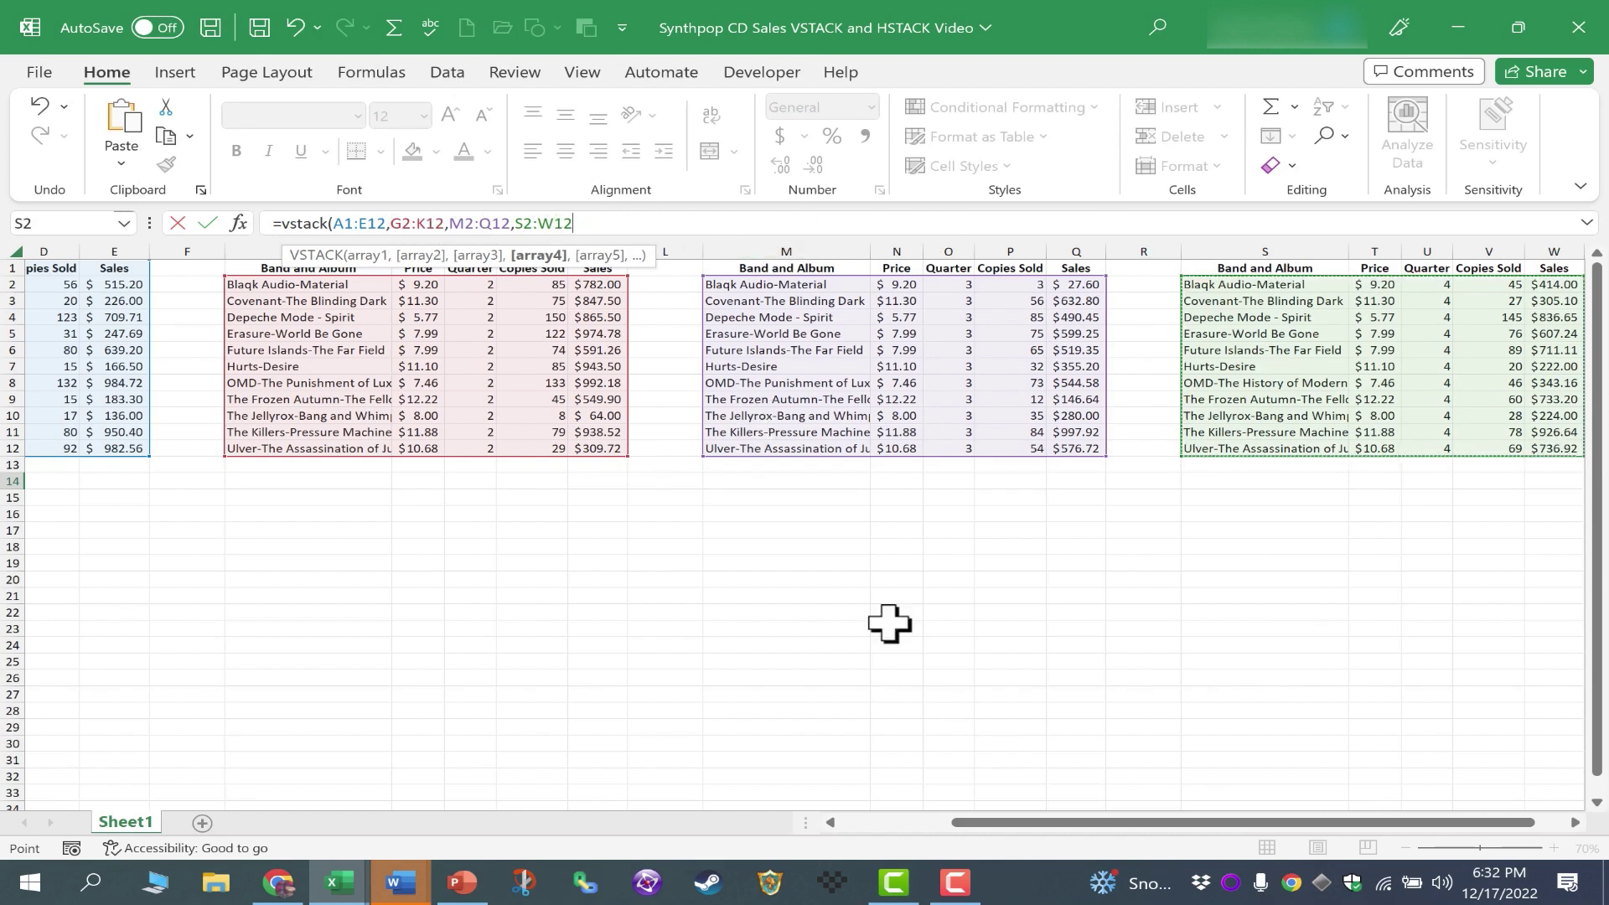
{"action": "left_click_drag", "start_coordinate": [1030, 823], "coordinate": [919, 823]}
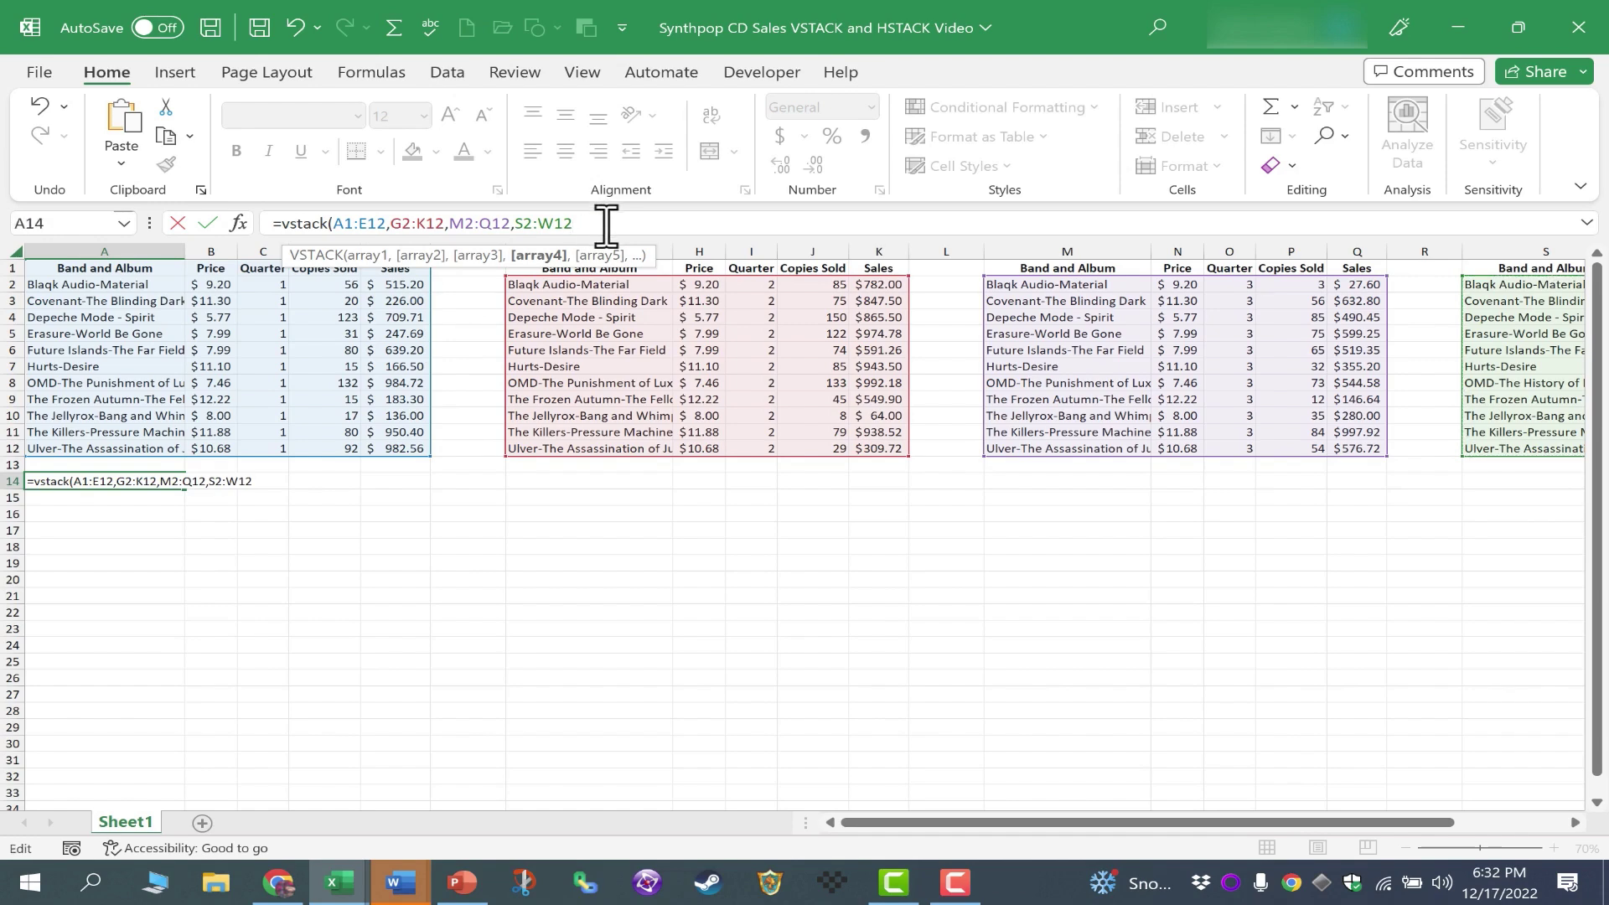
{"action": "type", "text": ")"}
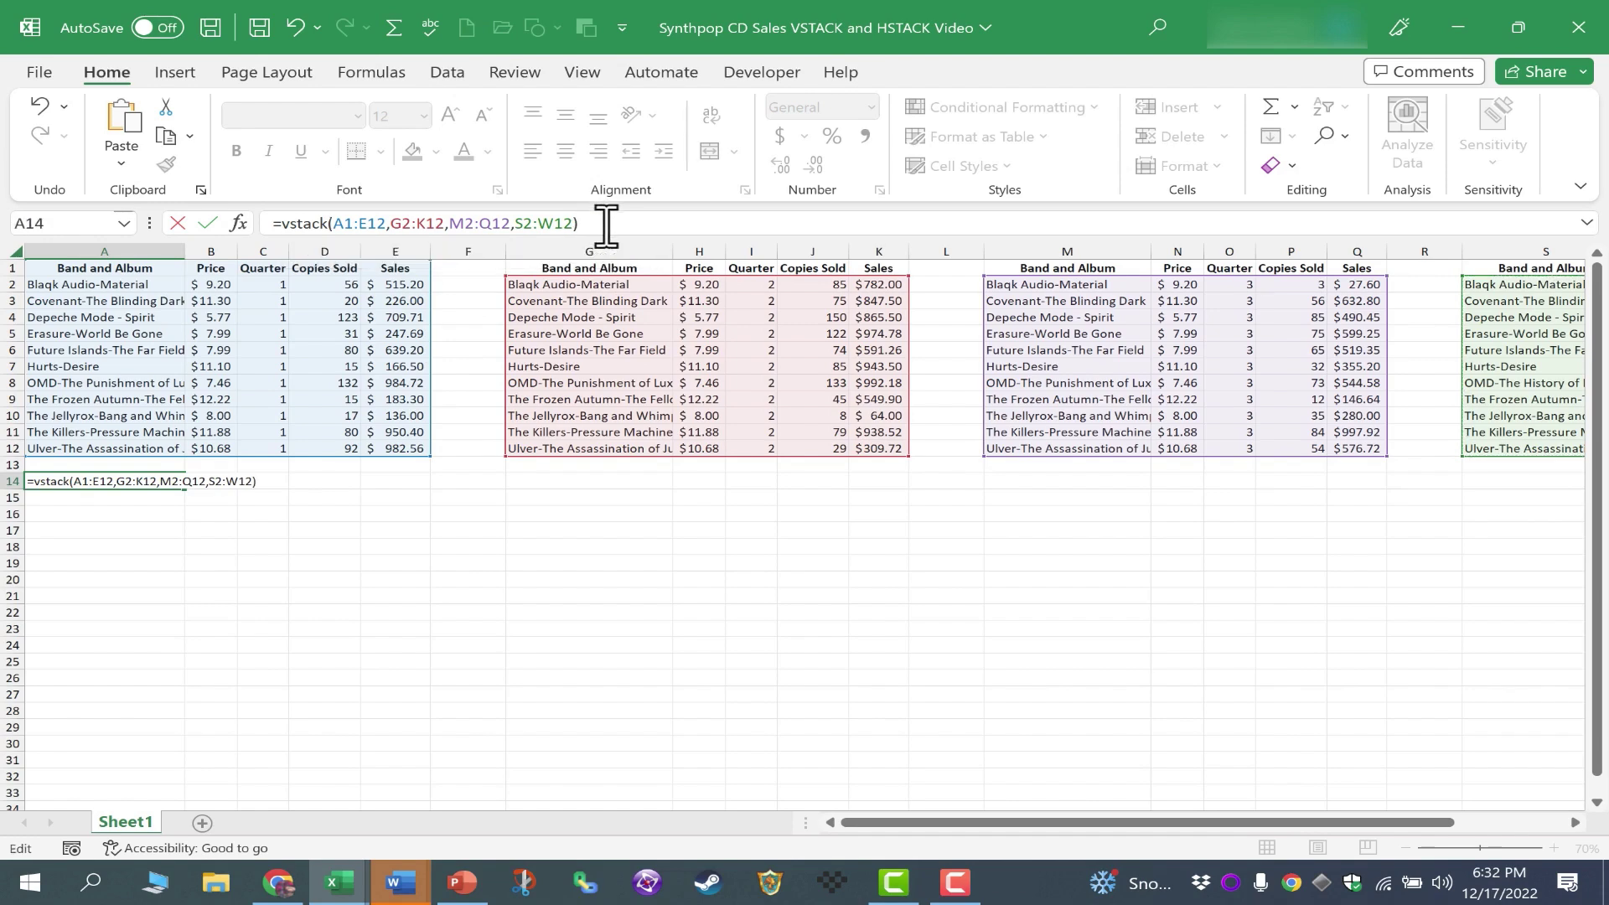
{"action": "key", "text": "Return"}
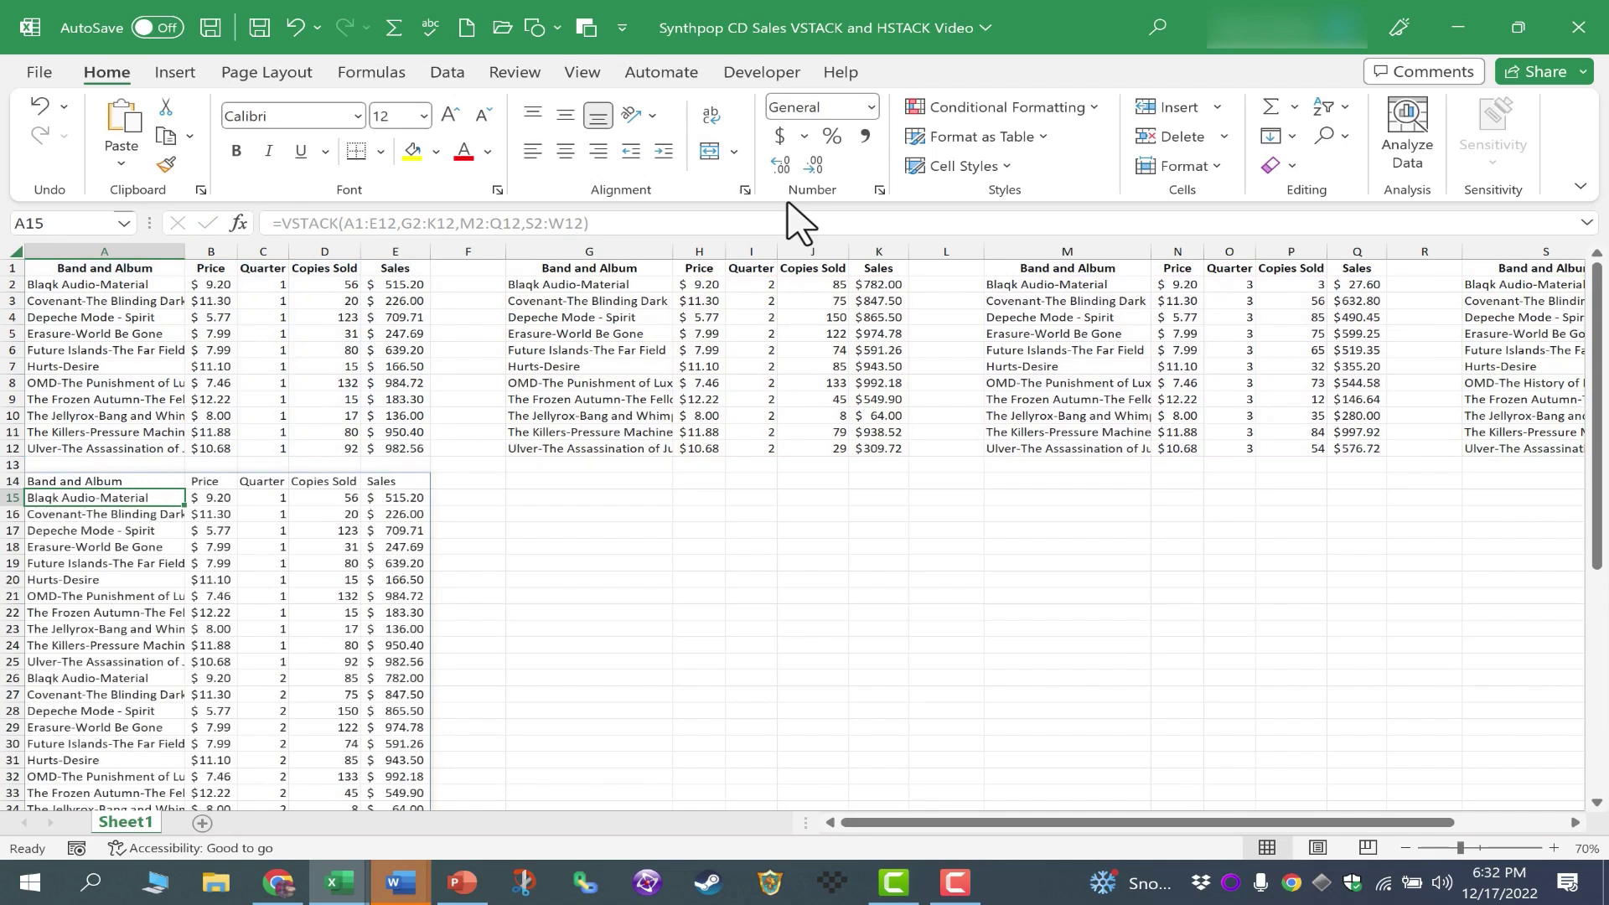
{"action": "scroll", "coordinate": [229, 509], "scroll_direction": "down", "scroll_amount": 4}
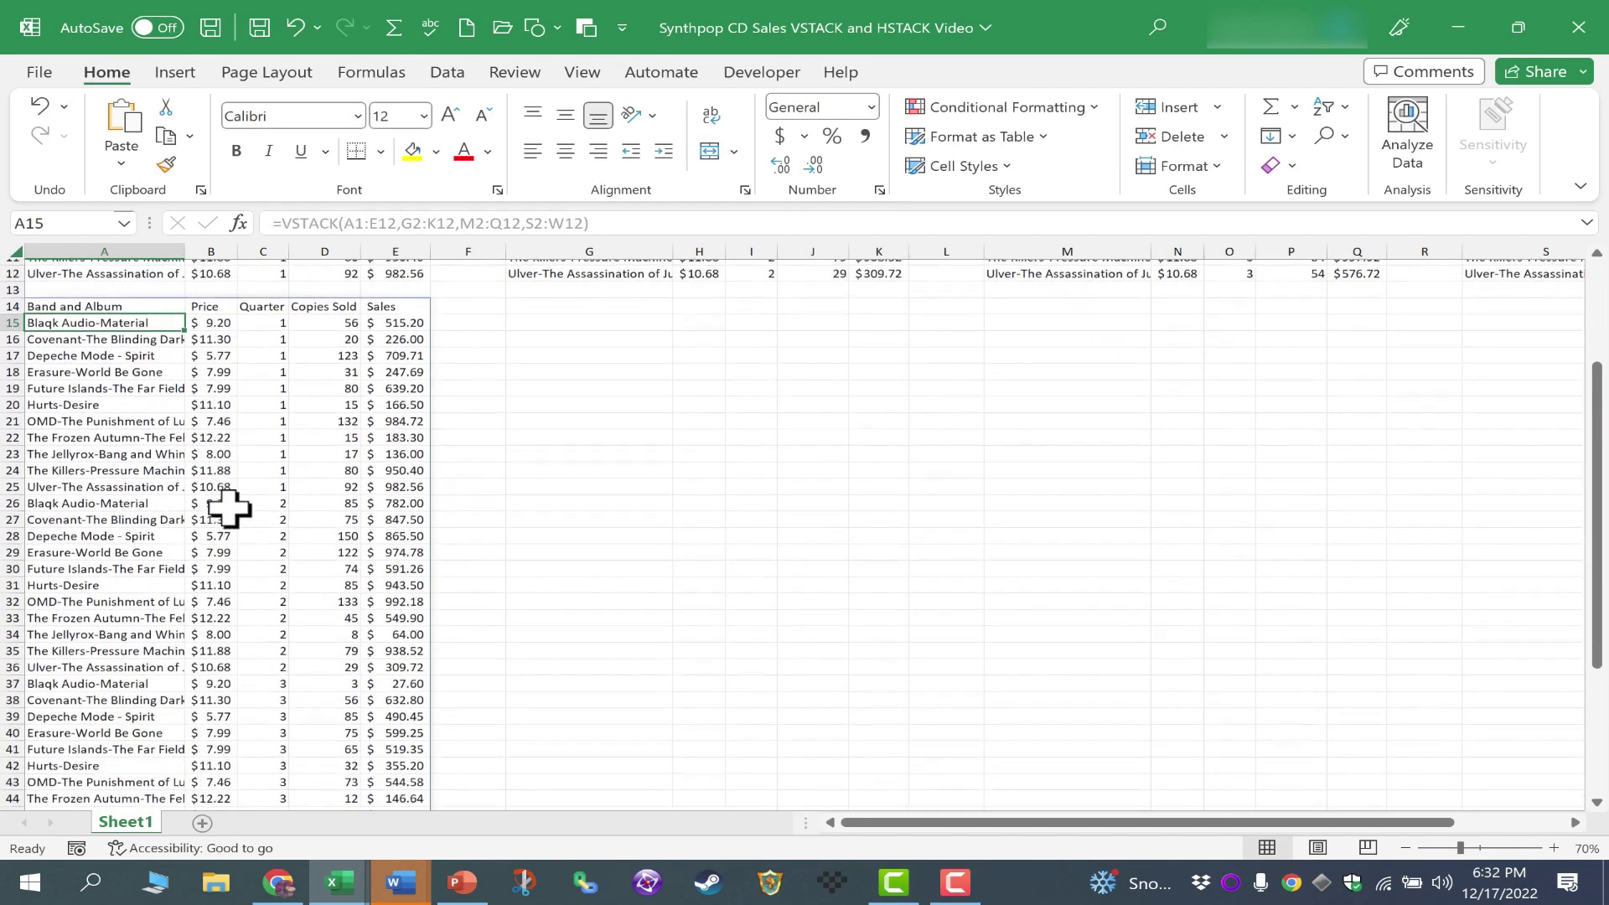
{"action": "scroll", "coordinate": [222, 511], "scroll_direction": "up", "scroll_amount": 4}
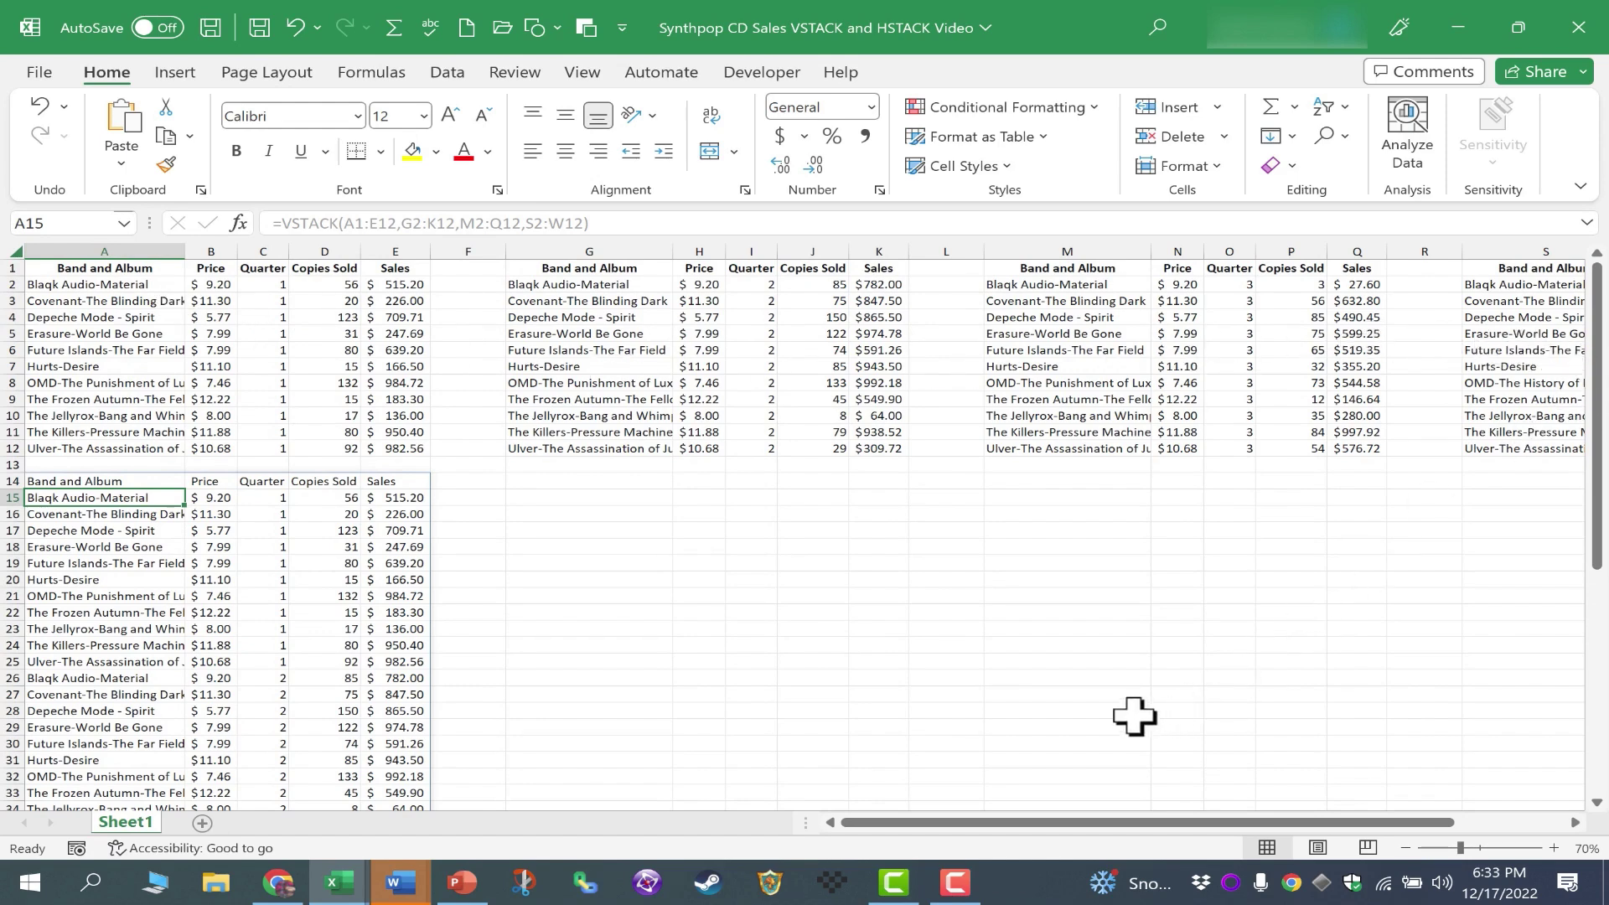
{"action": "scroll", "coordinate": [514, 445], "scroll_direction": "down", "scroll_amount": 2}
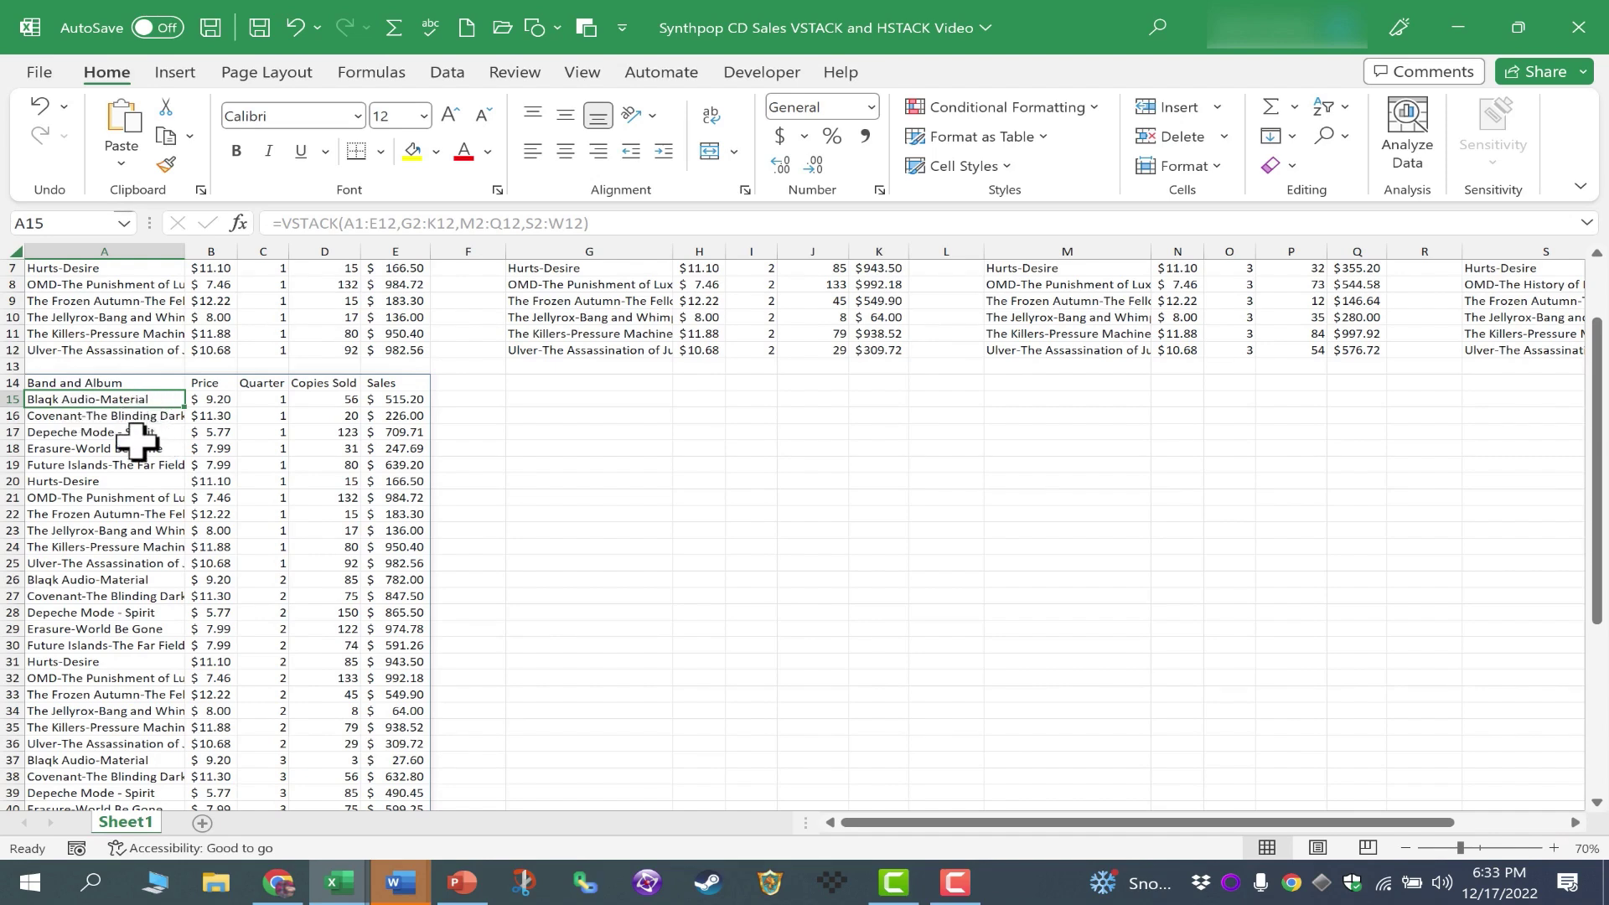
{"action": "scroll", "coordinate": [137, 440], "scroll_direction": "down", "scroll_amount": 2}
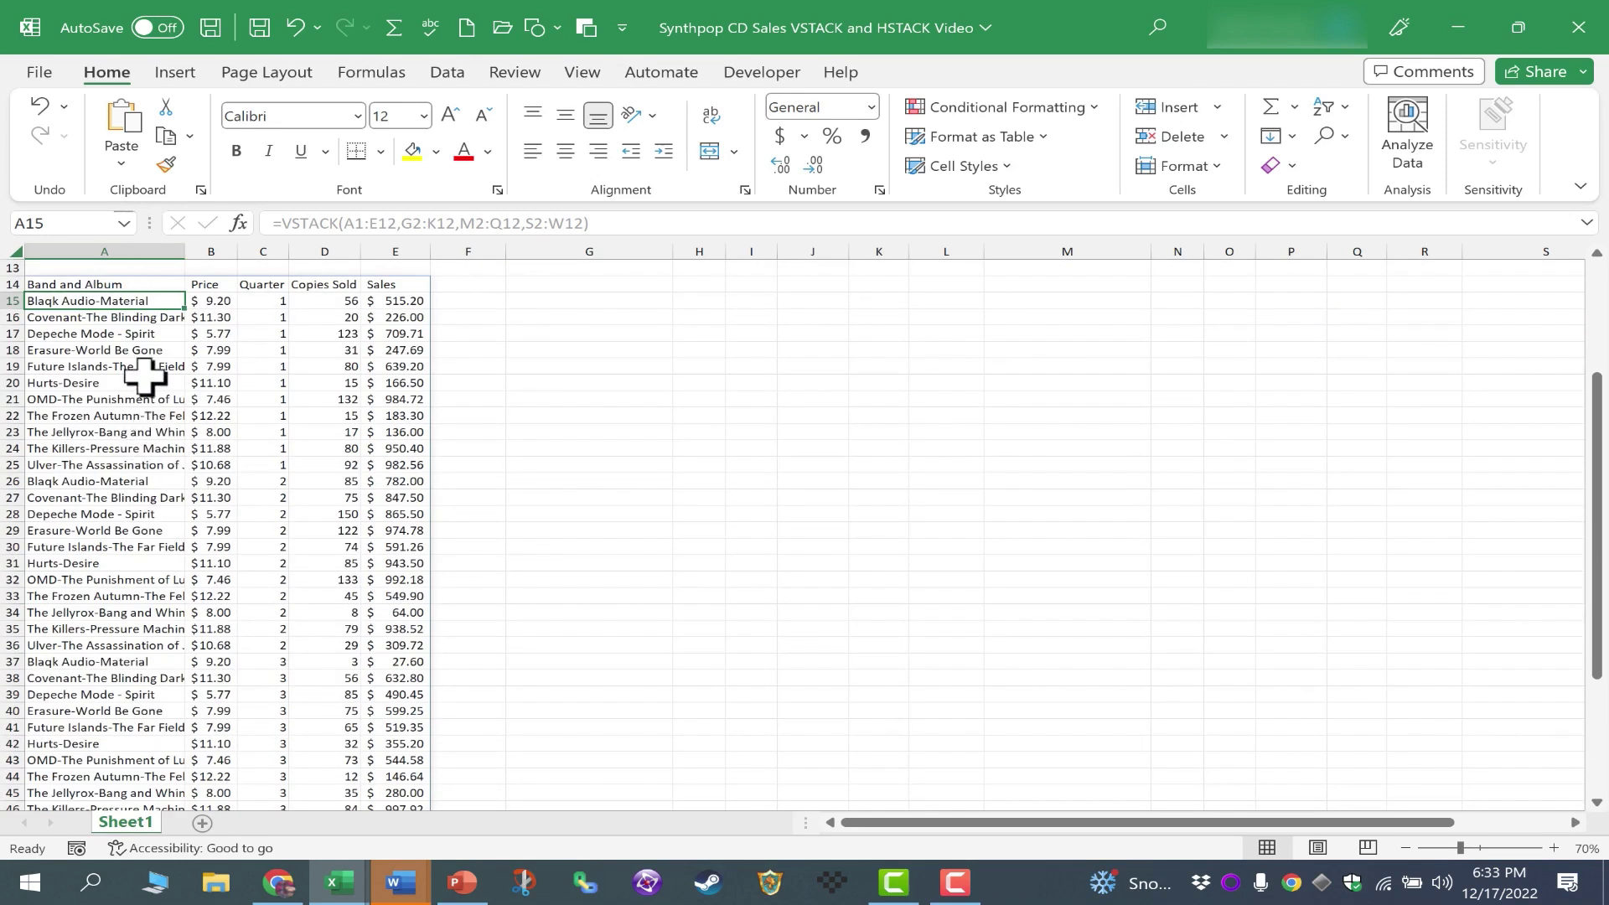
{"action": "scroll", "coordinate": [226, 639], "scroll_direction": "down", "scroll_amount": 2}
{"action": "scroll", "coordinate": [228, 640], "scroll_direction": "up", "scroll_amount": 4}
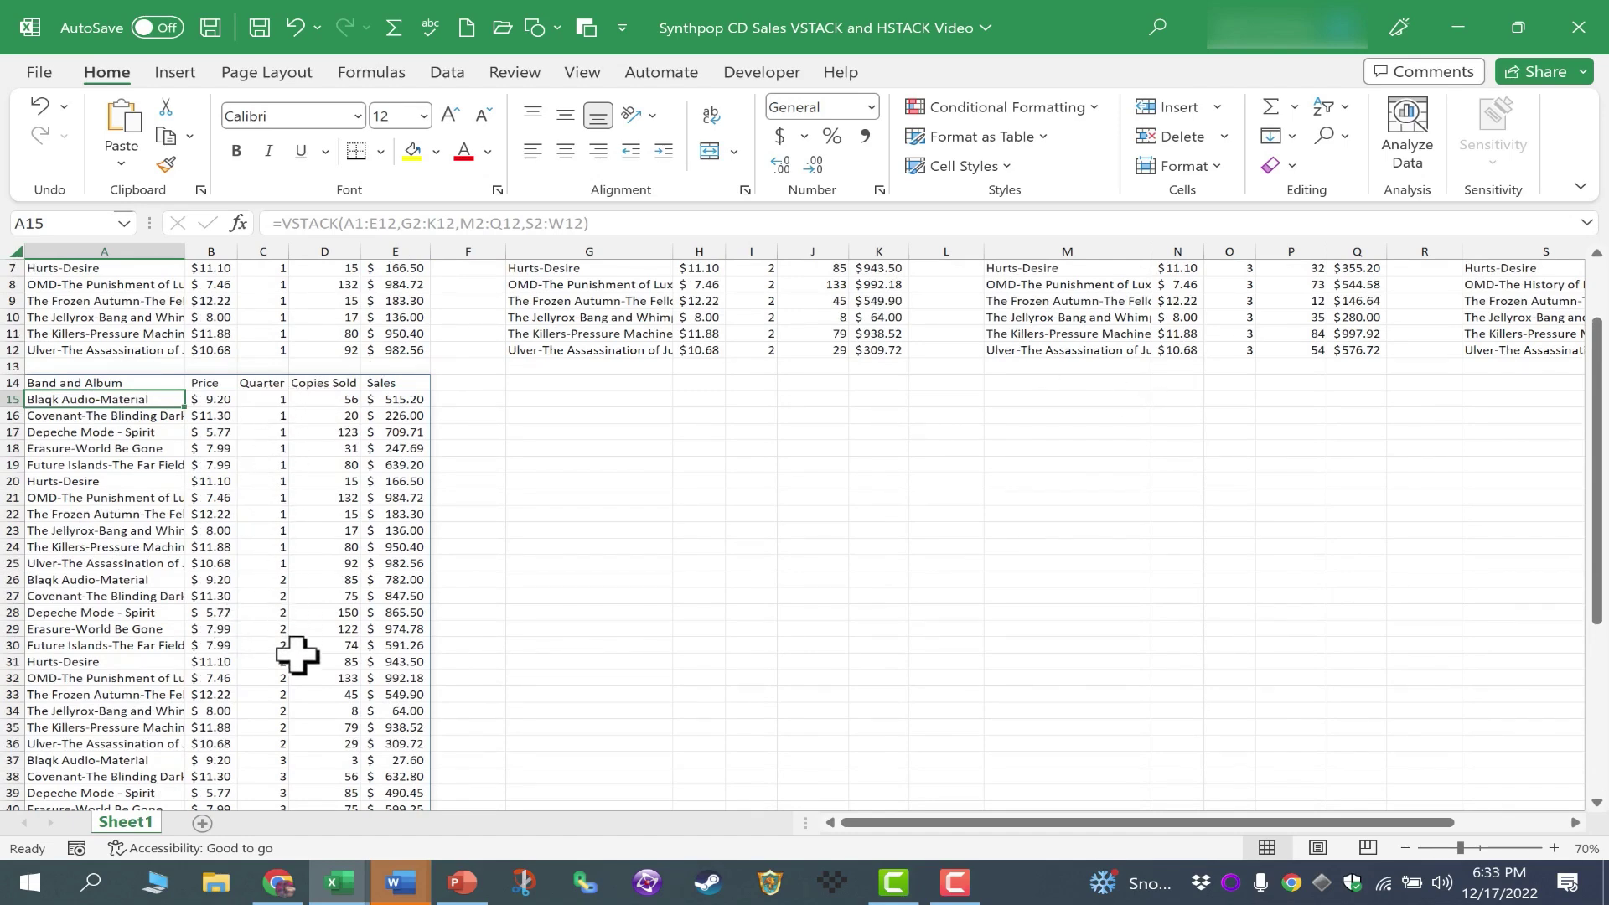
{"action": "scroll", "coordinate": [295, 657], "scroll_direction": "down", "scroll_amount": 8}
{"action": "scroll", "coordinate": [289, 670], "scroll_direction": "up", "scroll_amount": 10}
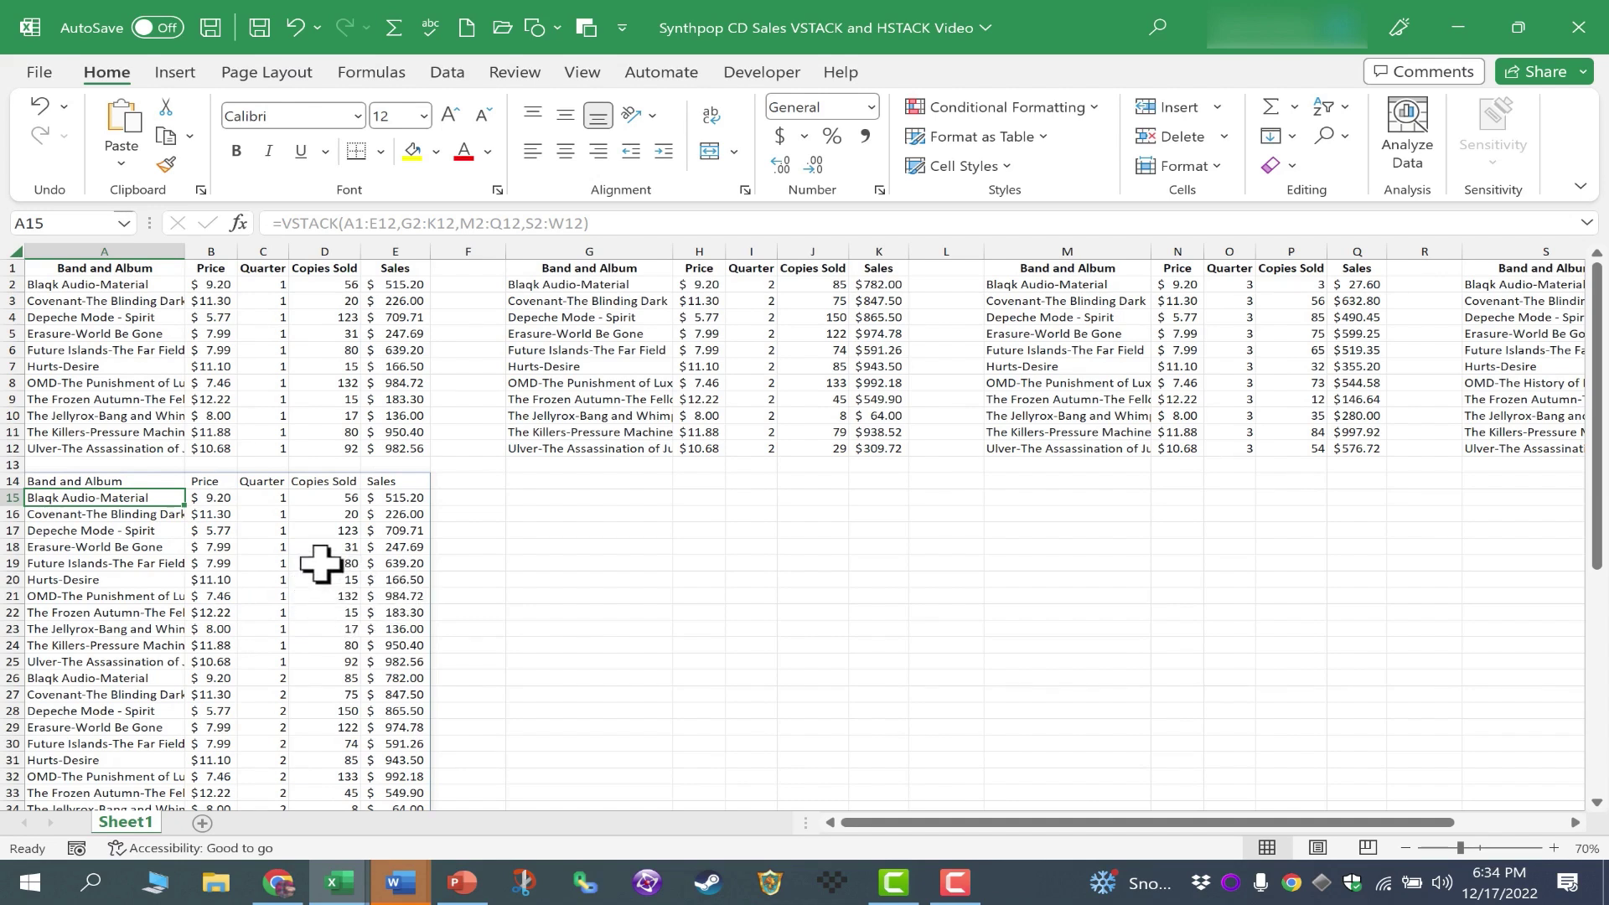
{"action": "left_click", "coordinate": [699, 464]}
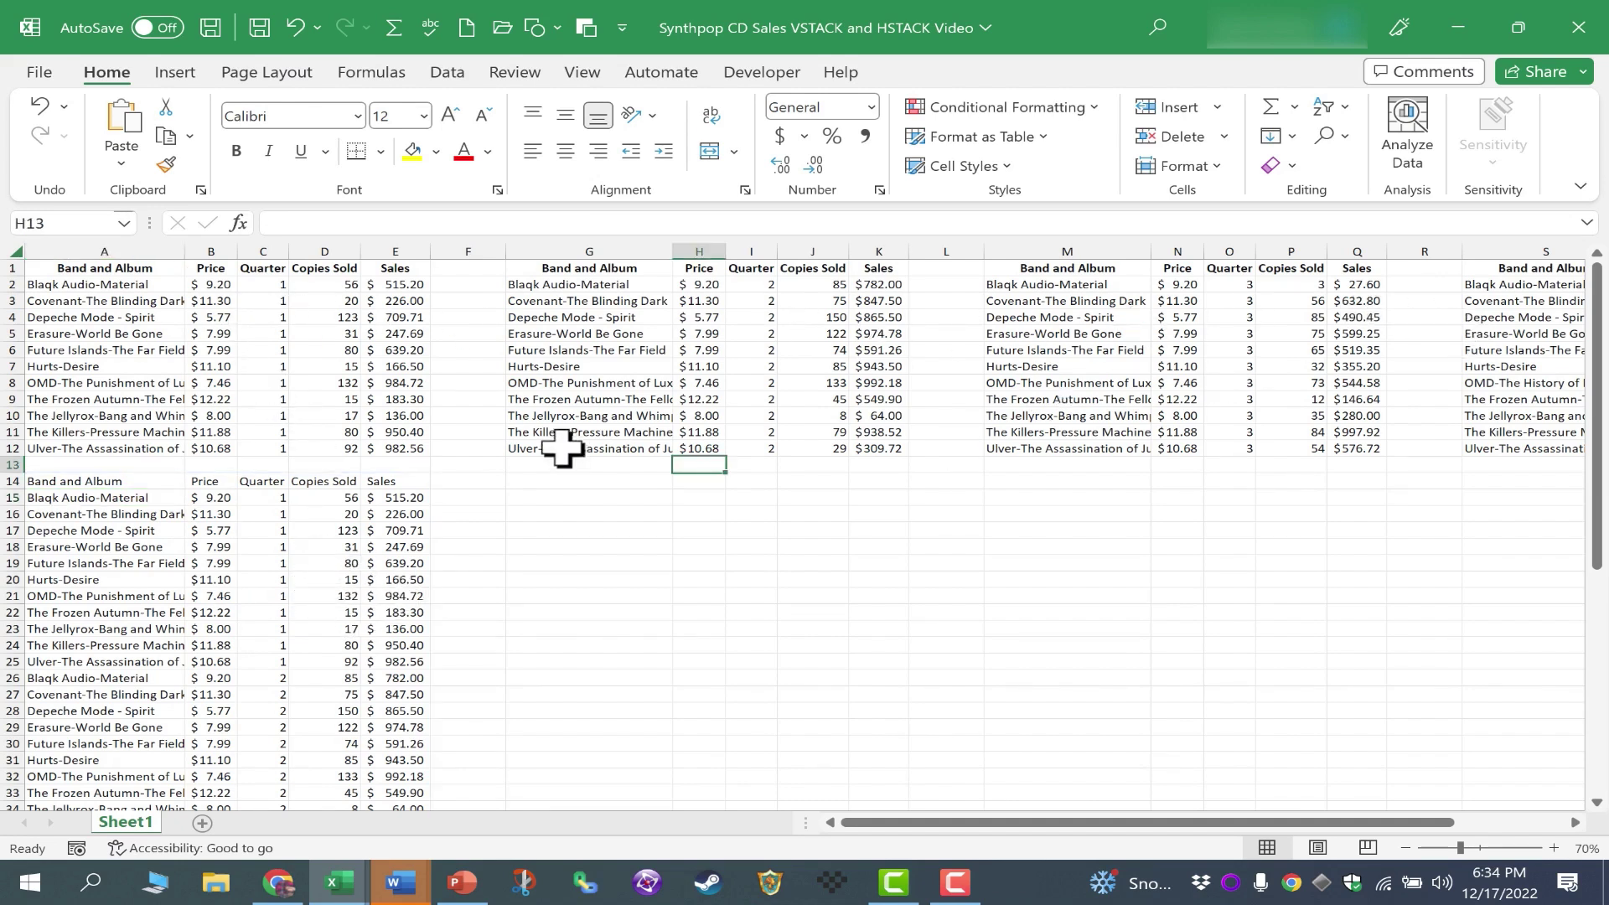
{"action": "left_click", "coordinate": [79, 284]}
{"action": "type", "text": "Alphaville - Eternally Yours"}
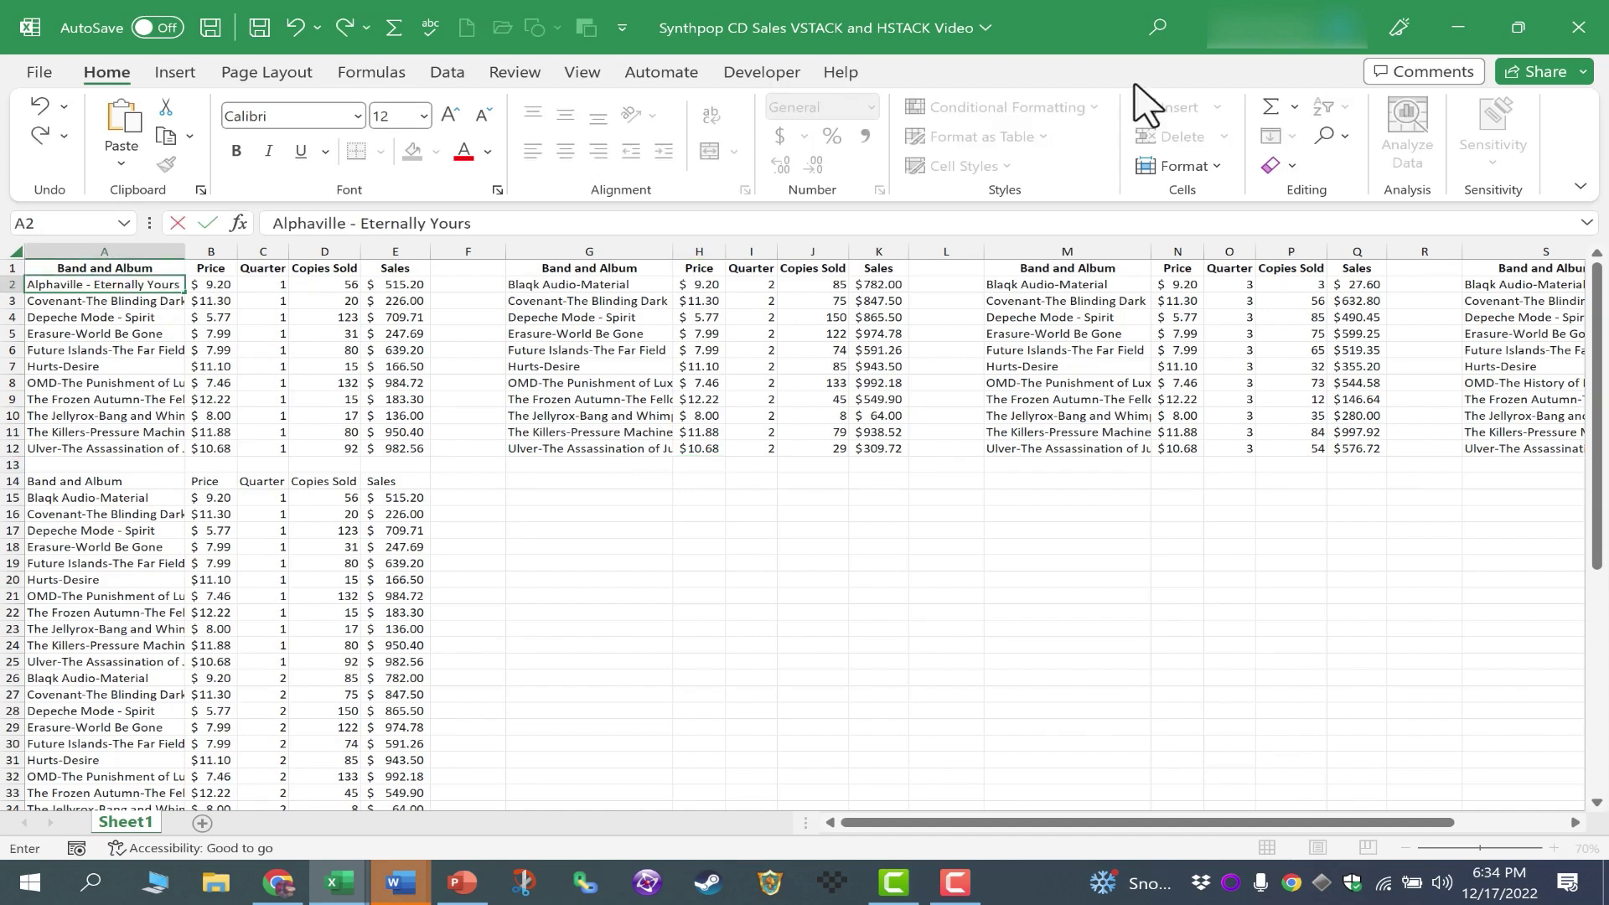
{"action": "key", "text": "Return"}
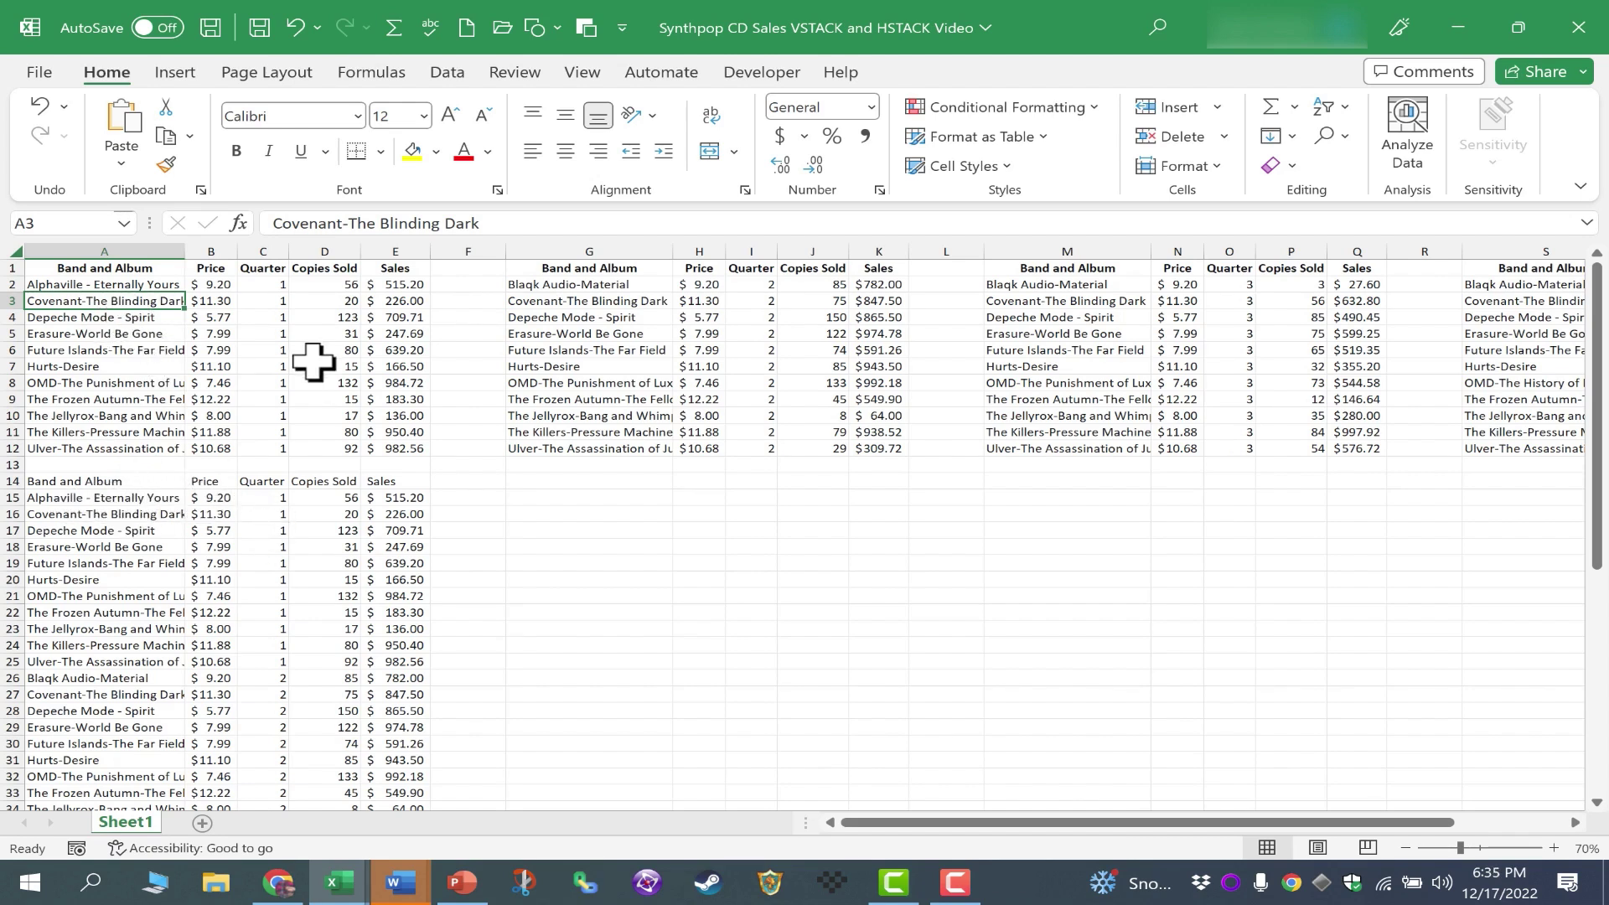
{"action": "left_click", "coordinate": [92, 333]}
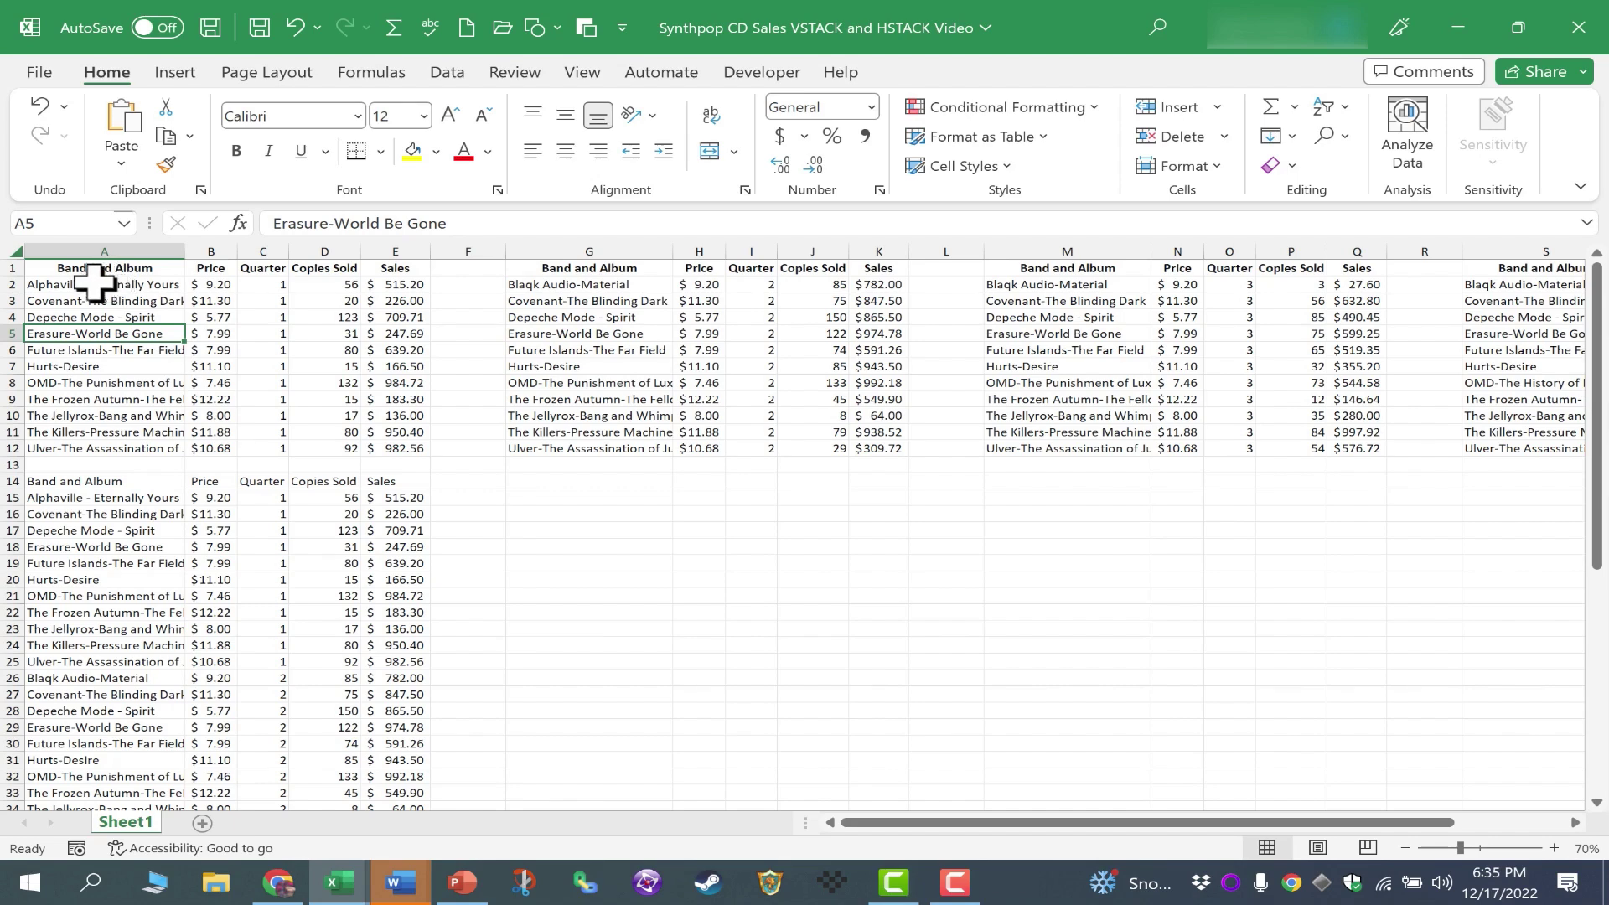
{"action": "left_click_drag", "start_coordinate": [38, 268], "coordinate": [1578, 452]}
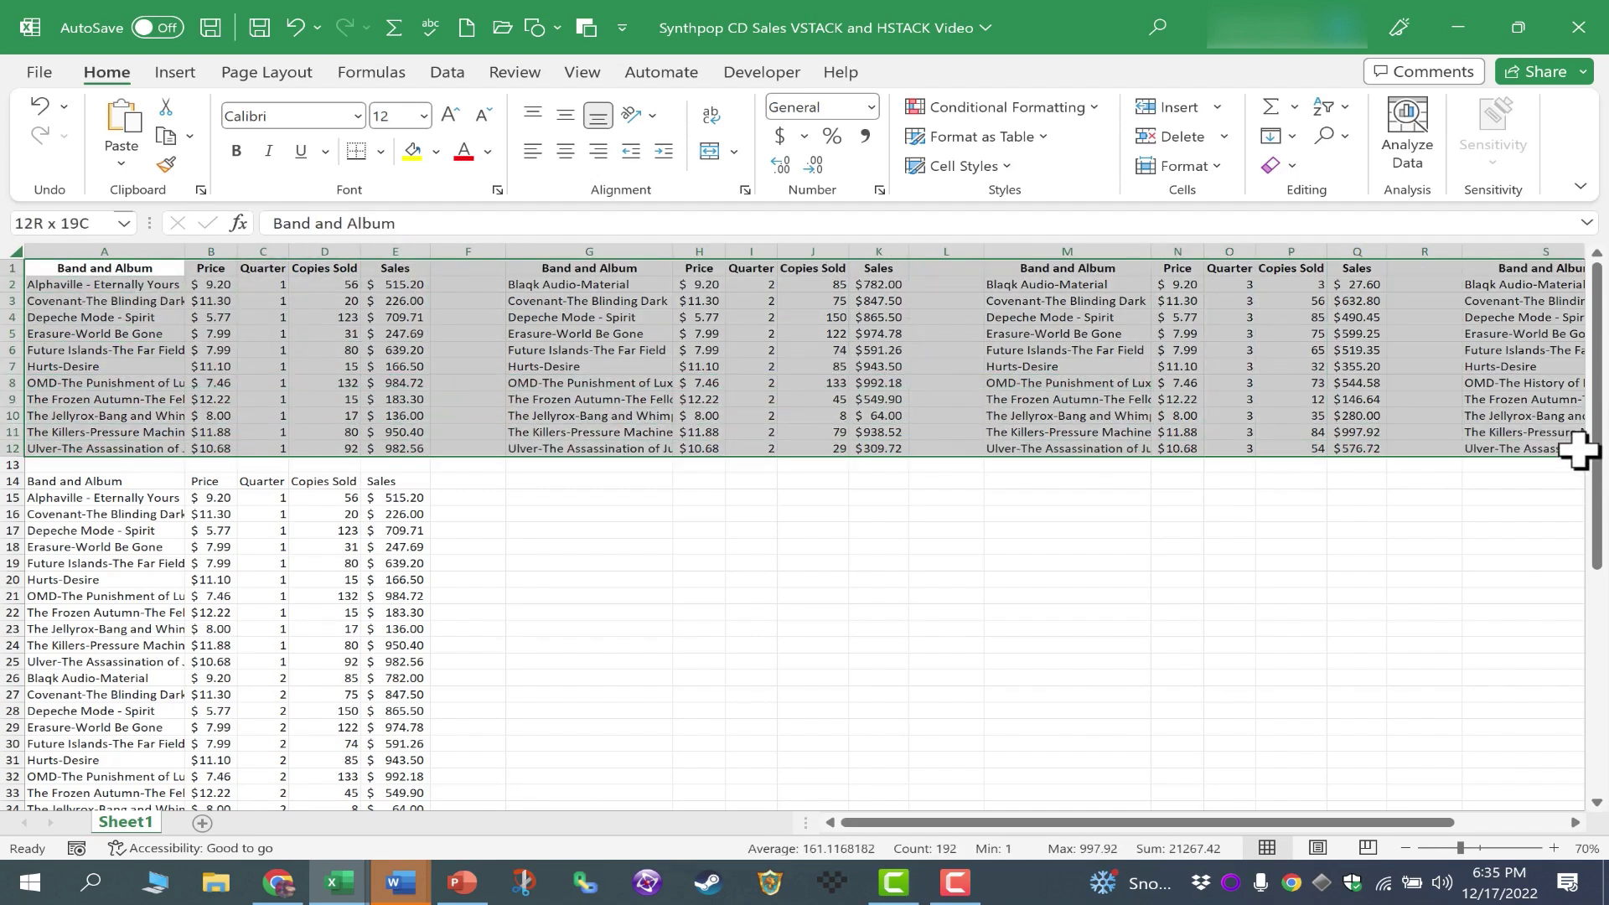
{"action": "right_click", "coordinate": [1261, 419]}
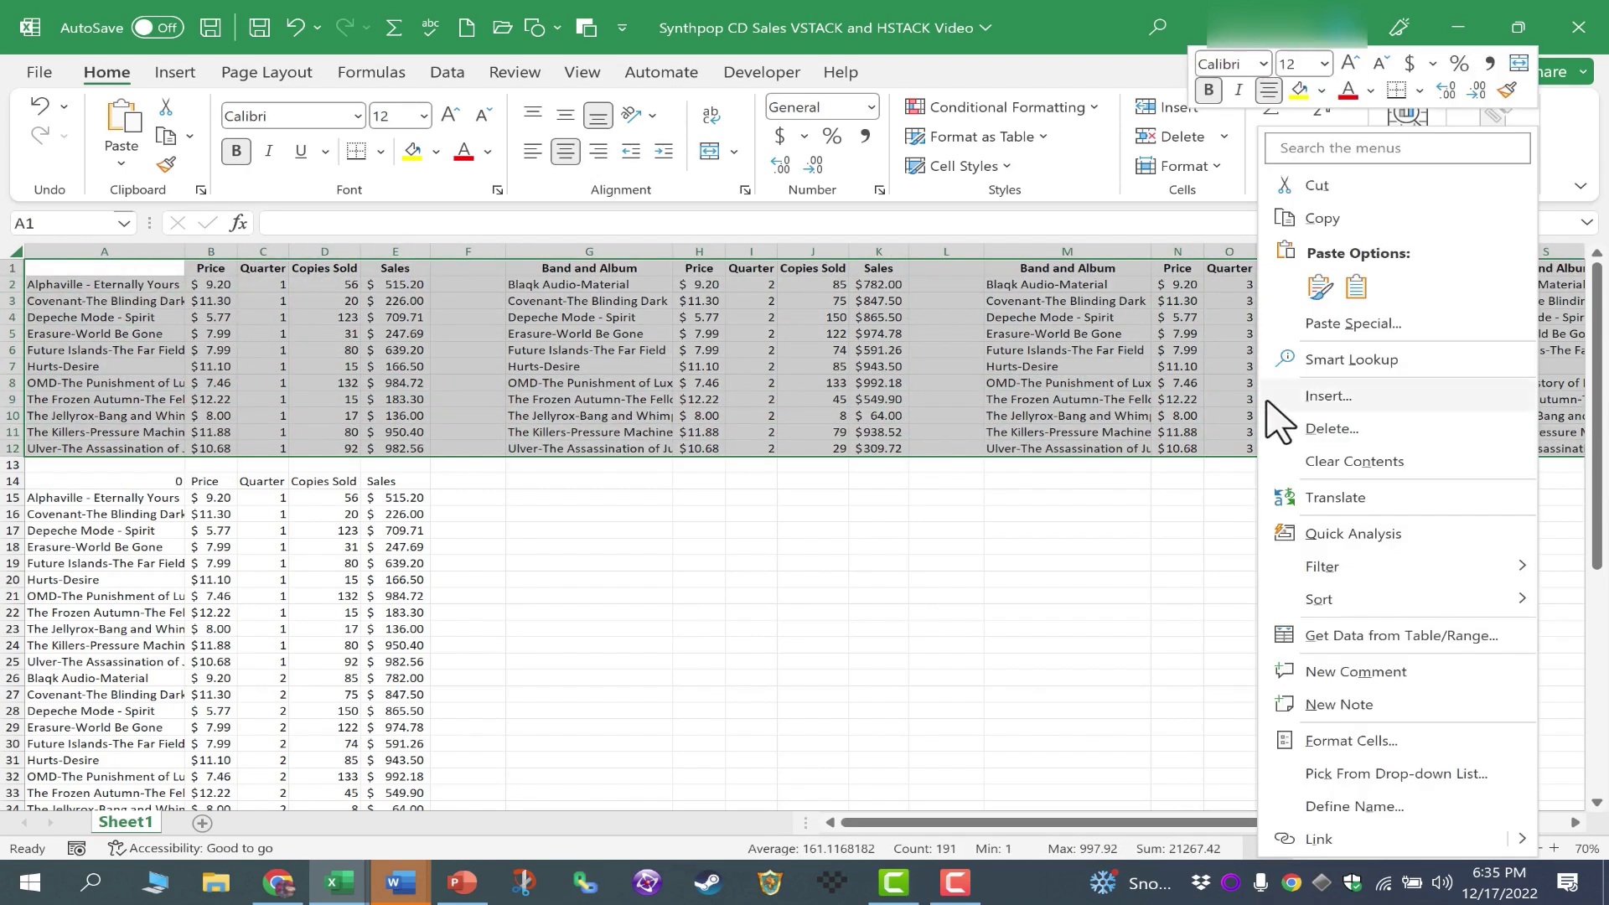
{"action": "left_click", "coordinate": [1312, 462]}
{"action": "left_click", "coordinate": [699, 595]}
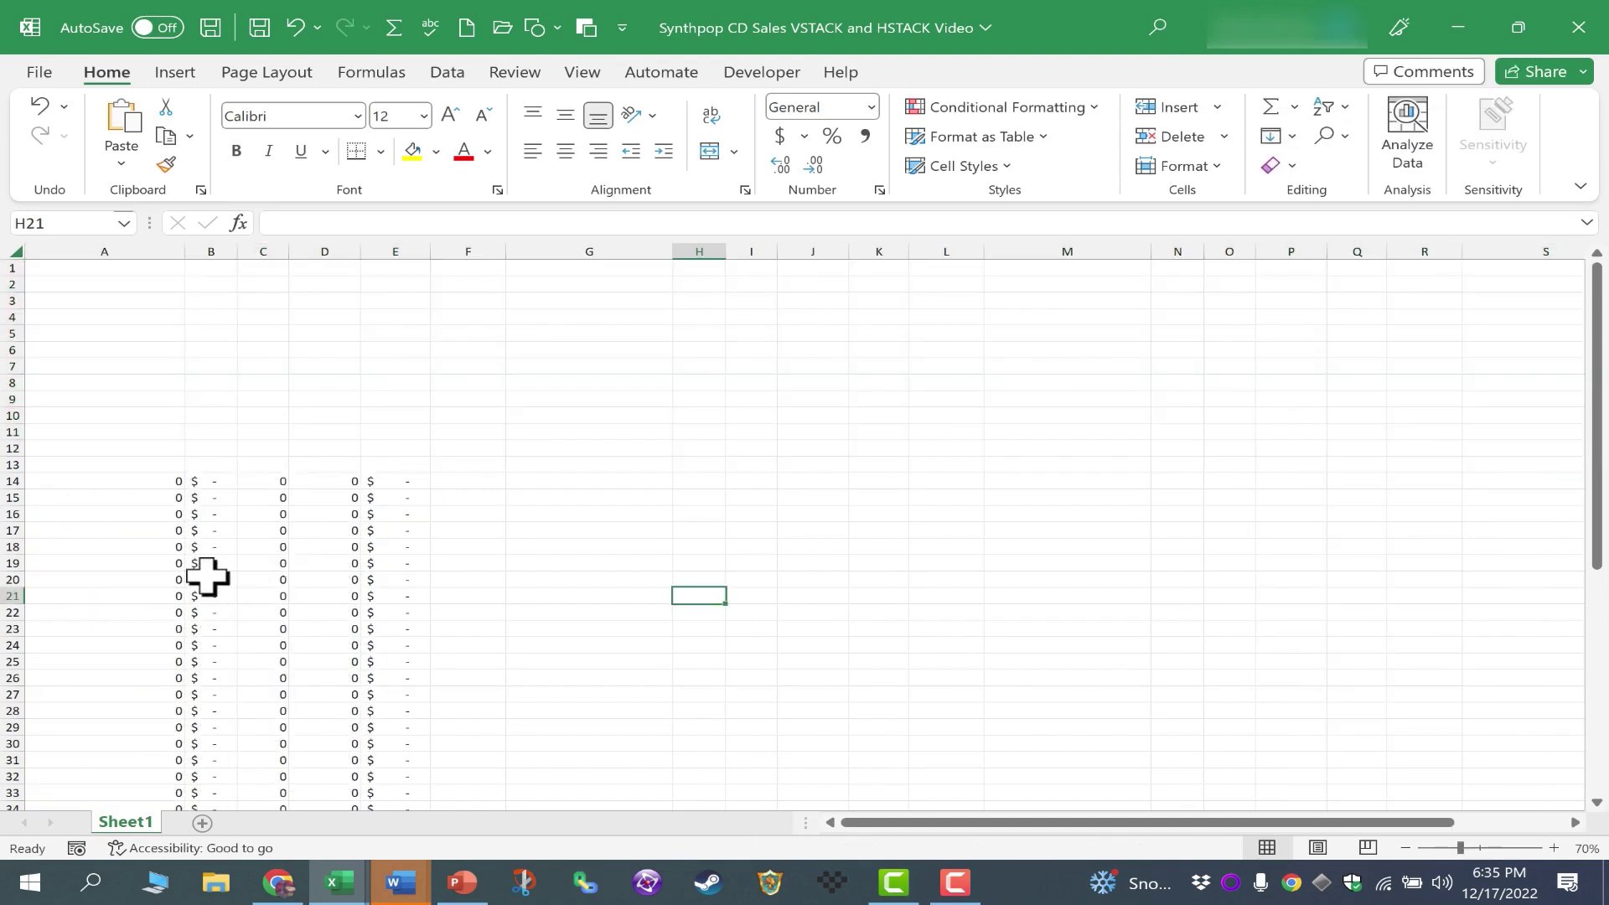
{"action": "key", "text": "ctrl+z"}
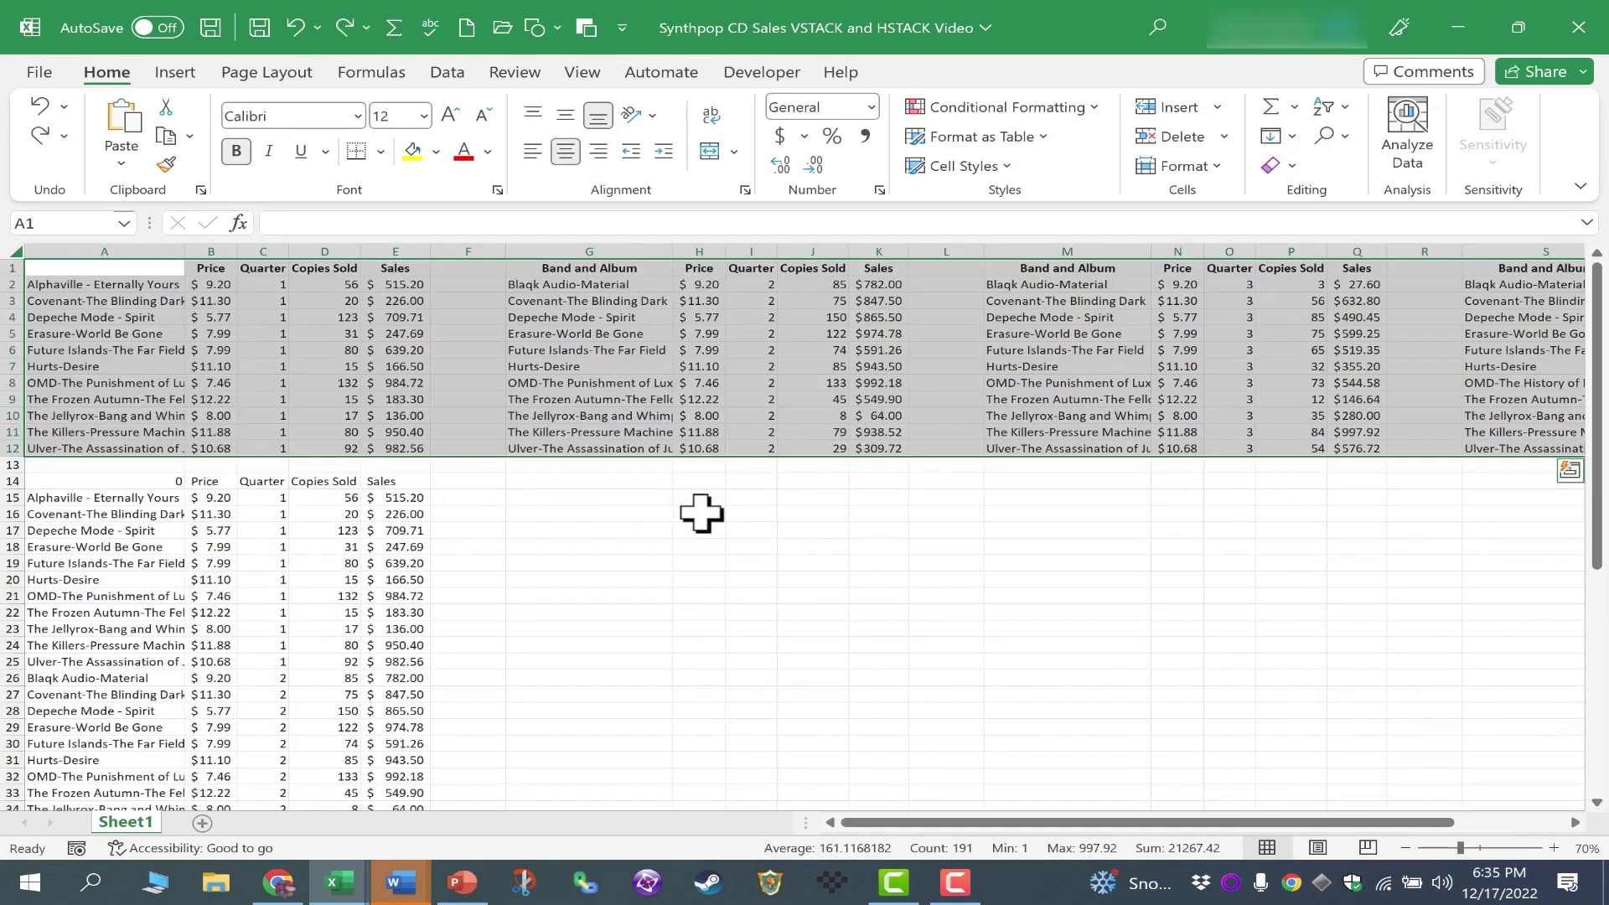
{"action": "key", "text": "ctrl+z"}
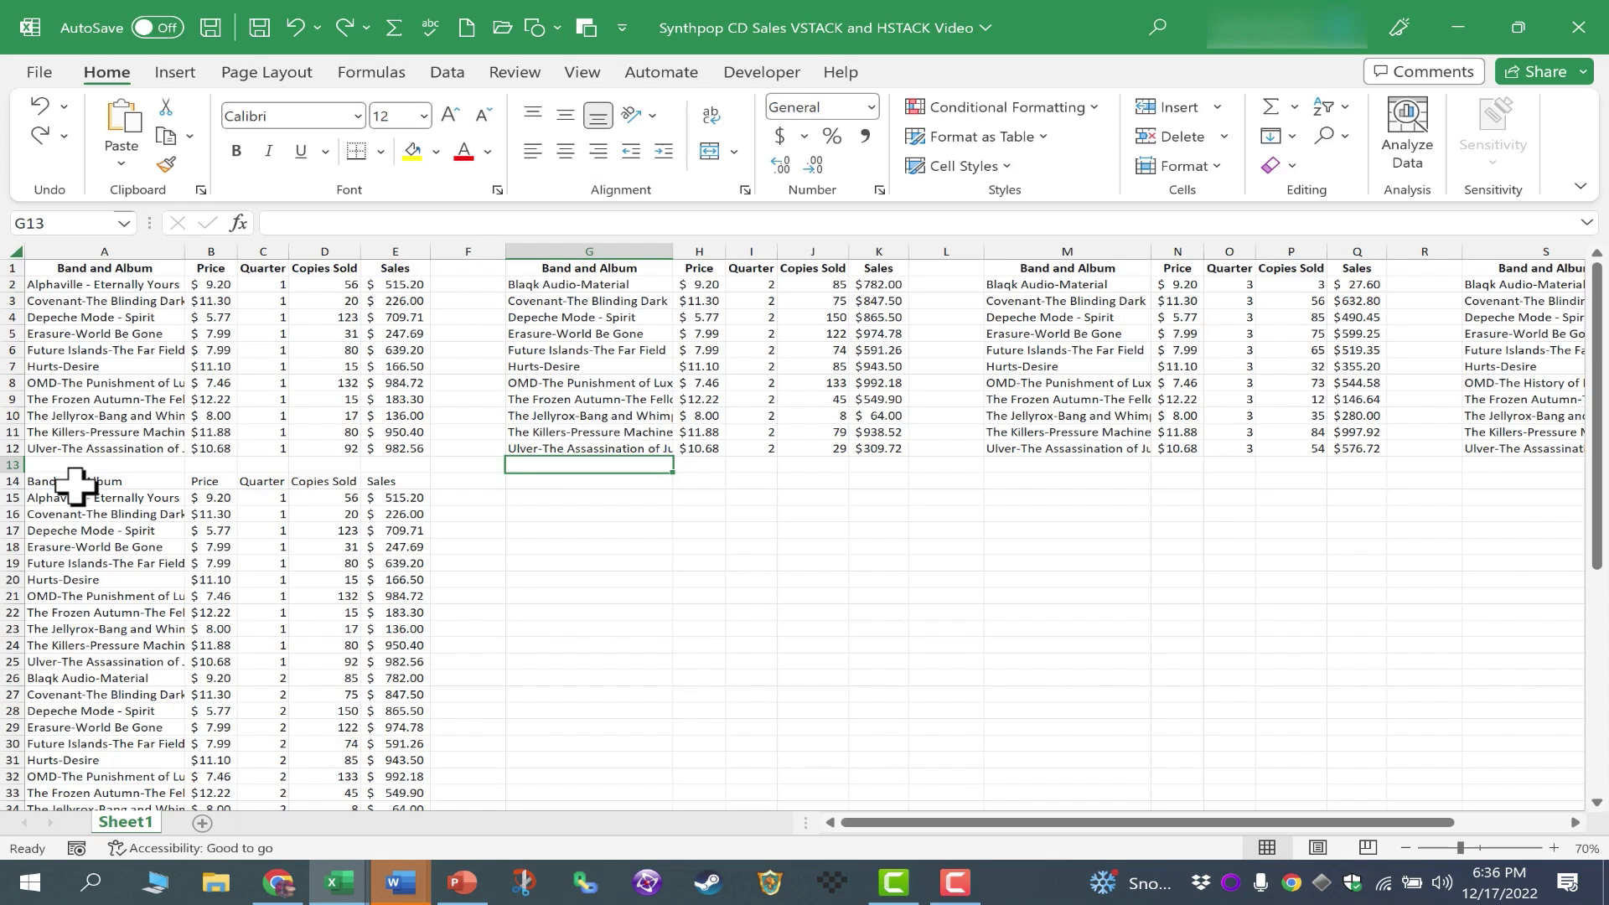
Step: Copy the stacked list spilling from A14 and add a new blank Sheet3
{"action": "left_click_drag", "start_coordinate": [75, 482], "coordinate": [394, 727]}
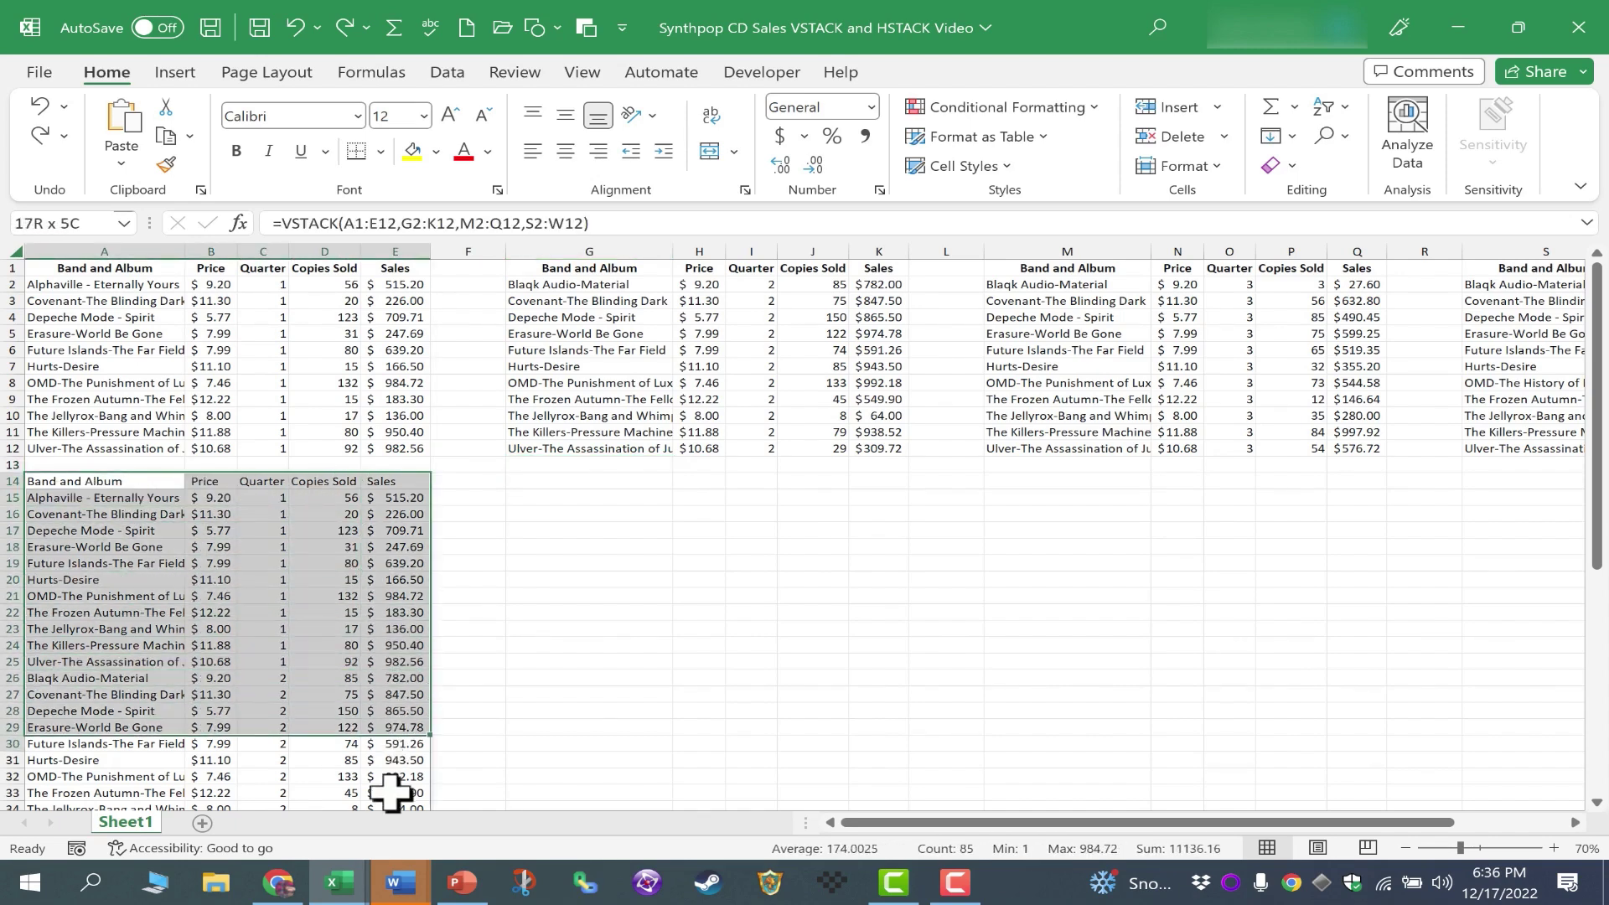
{"action": "left_click_drag", "start_coordinate": [390, 792], "coordinate": [366, 871]}
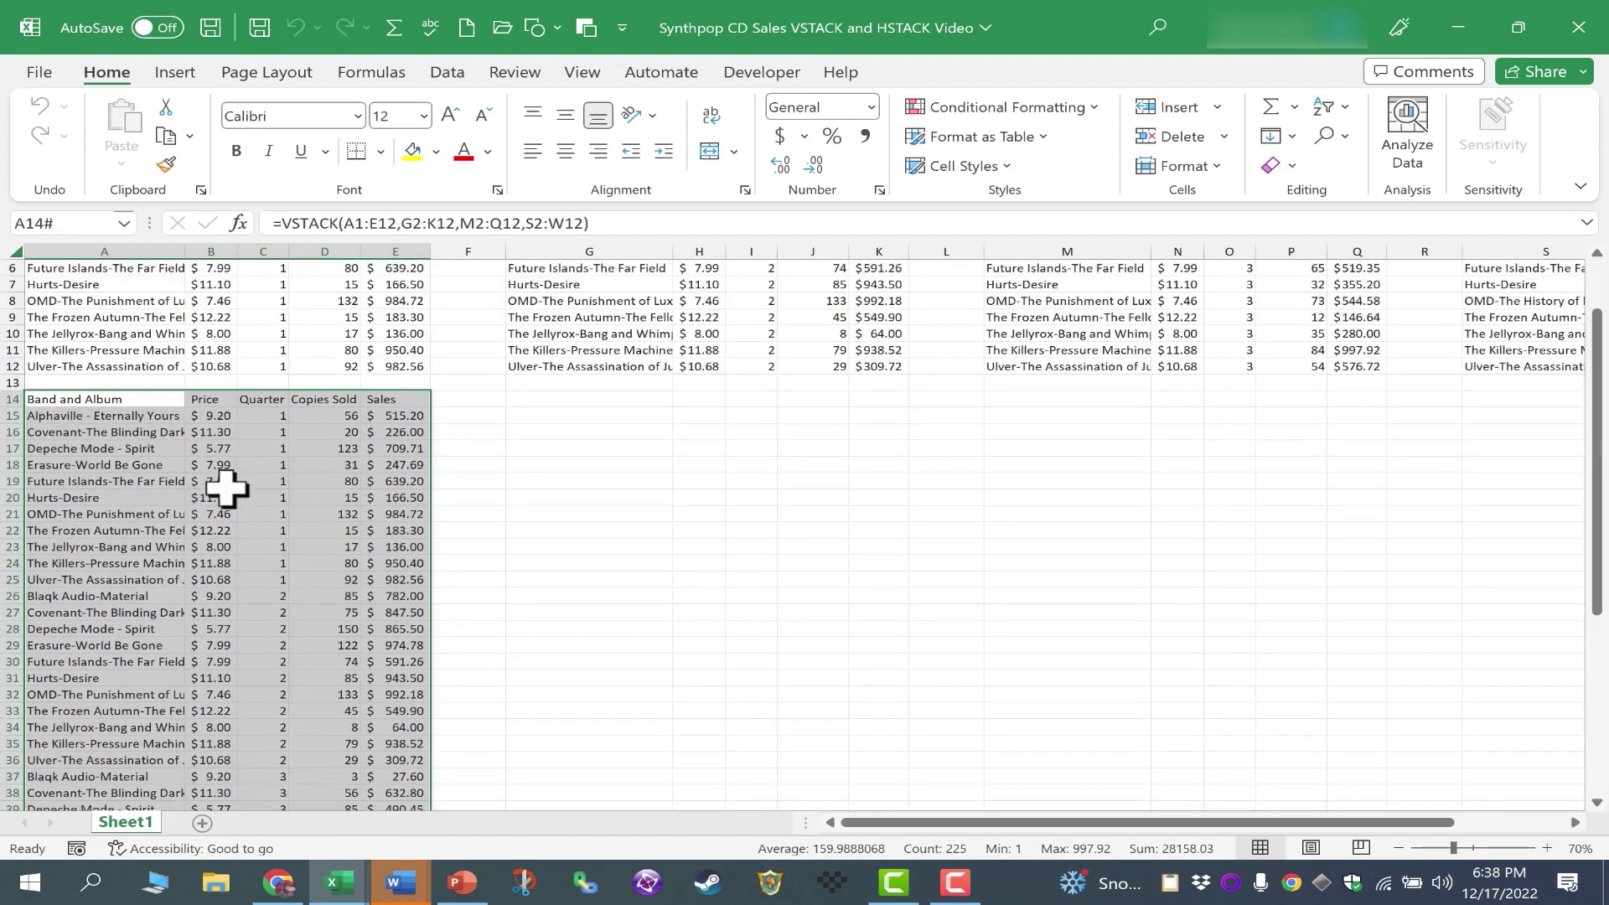
{"action": "right_click", "coordinate": [188, 471]}
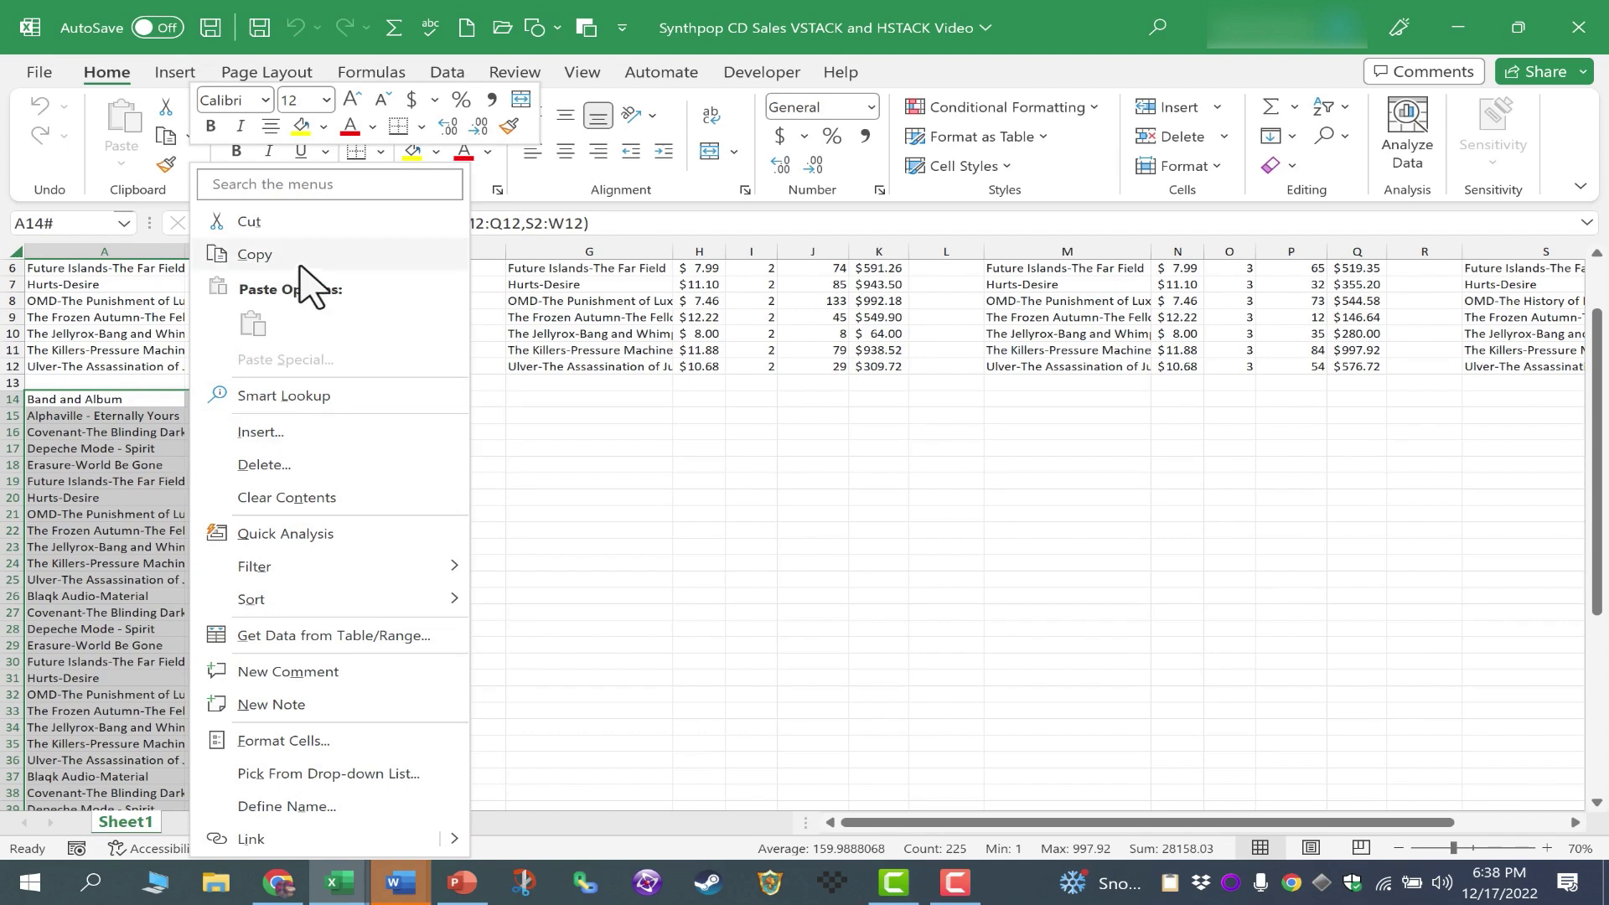
{"action": "left_click", "coordinate": [269, 255]}
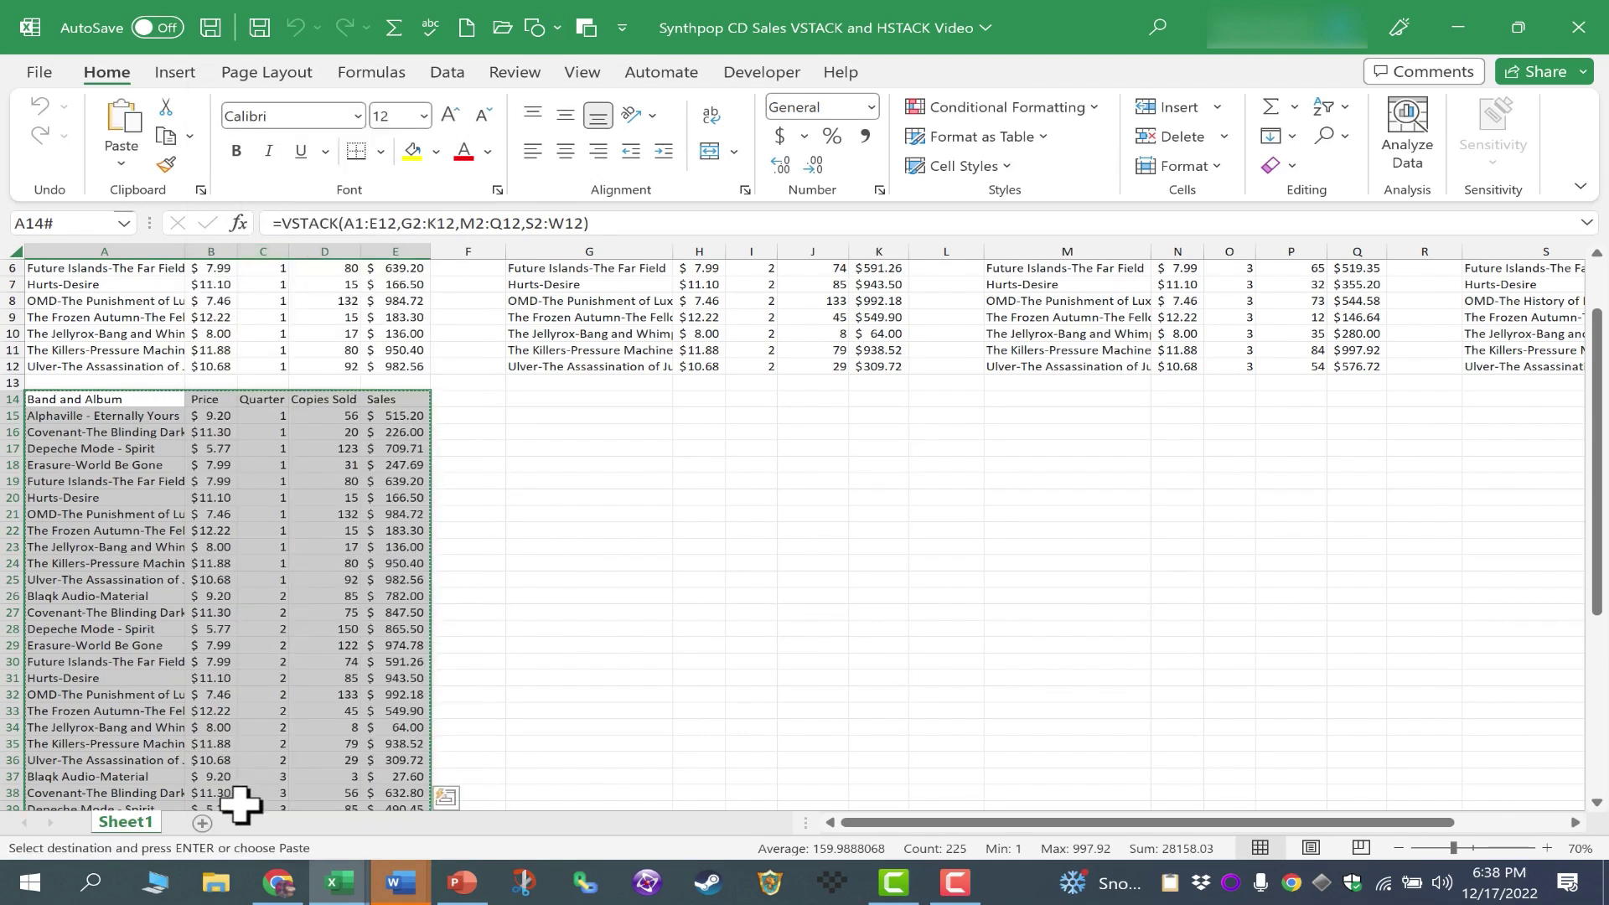
{"action": "left_click", "coordinate": [202, 823]}
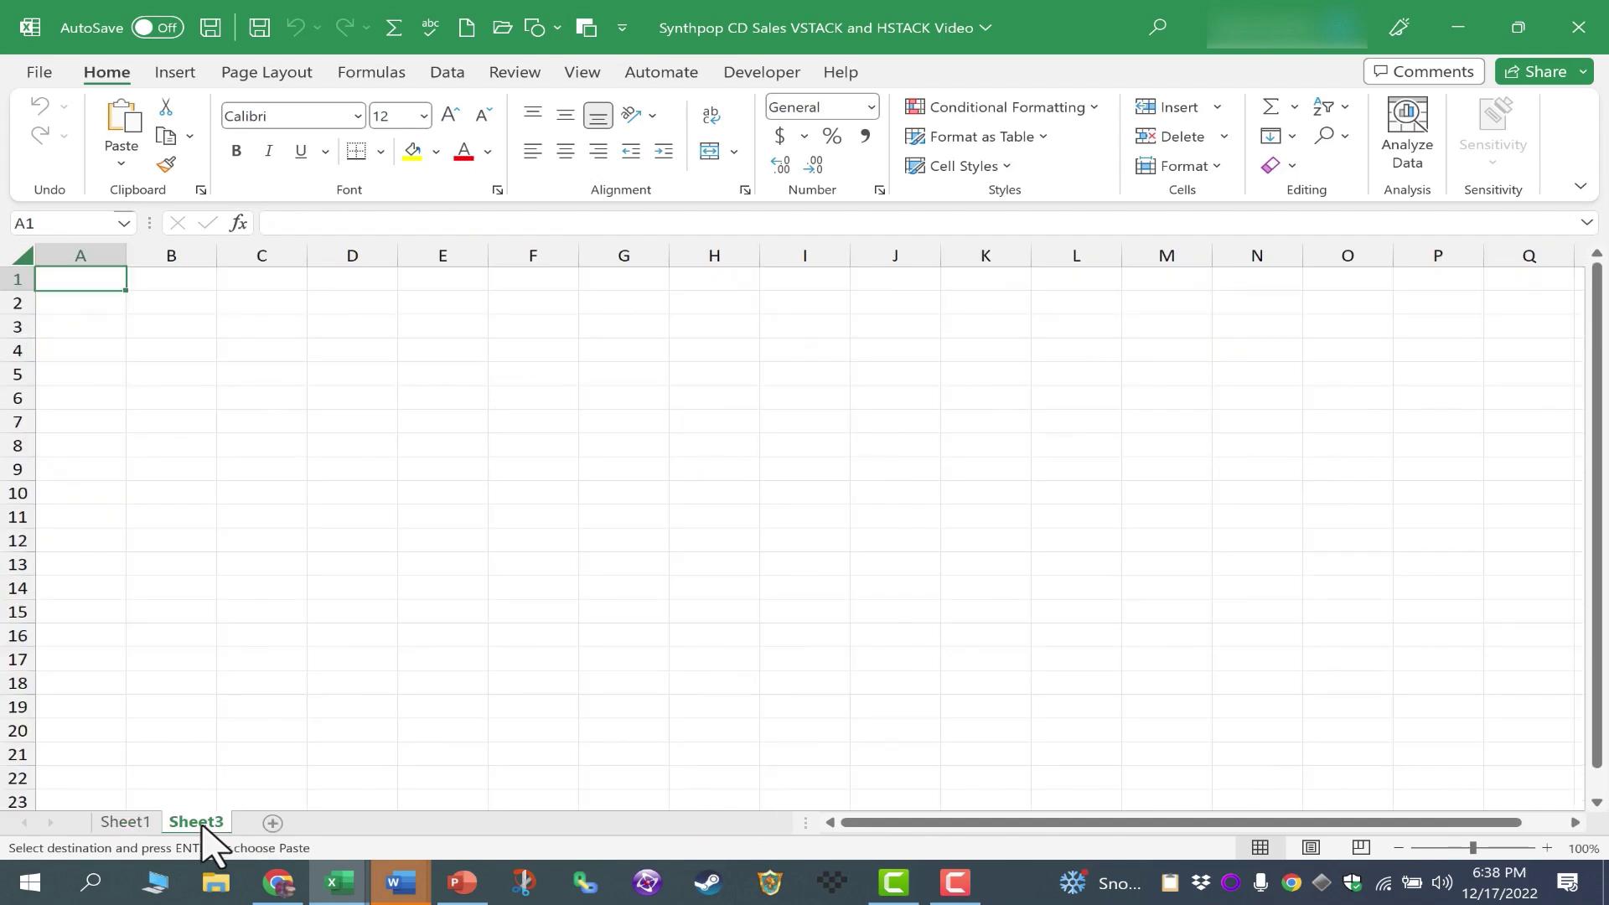
Step: Paste the copied stacked list into Sheet3 at A1 as values only
{"action": "right_click", "coordinate": [81, 283]}
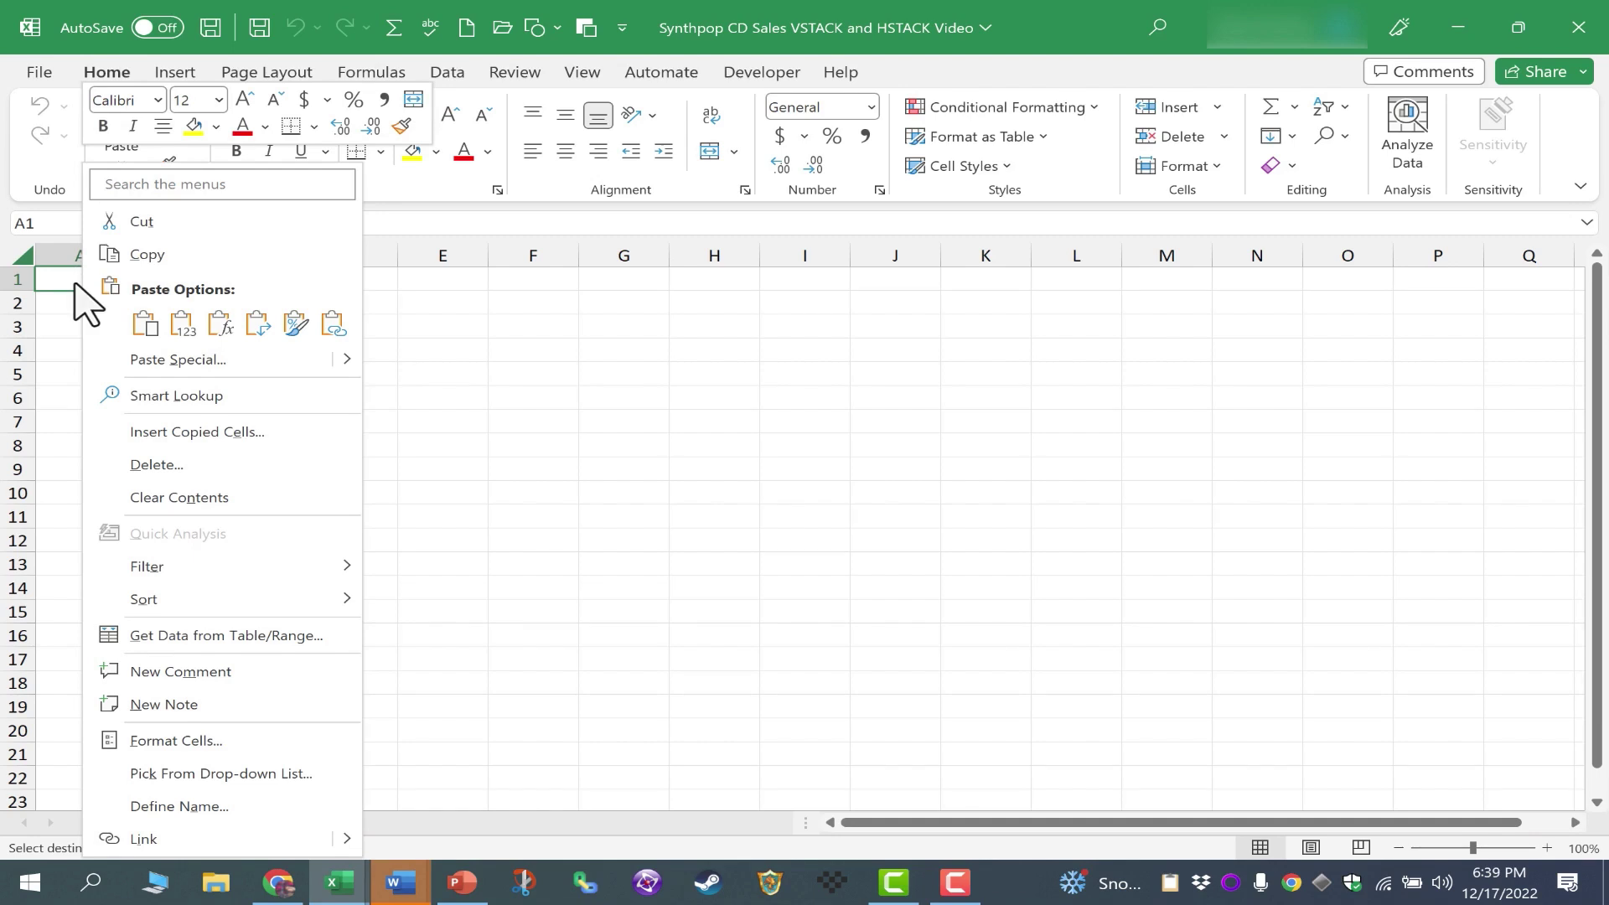
{"action": "key", "text": "Escape"}
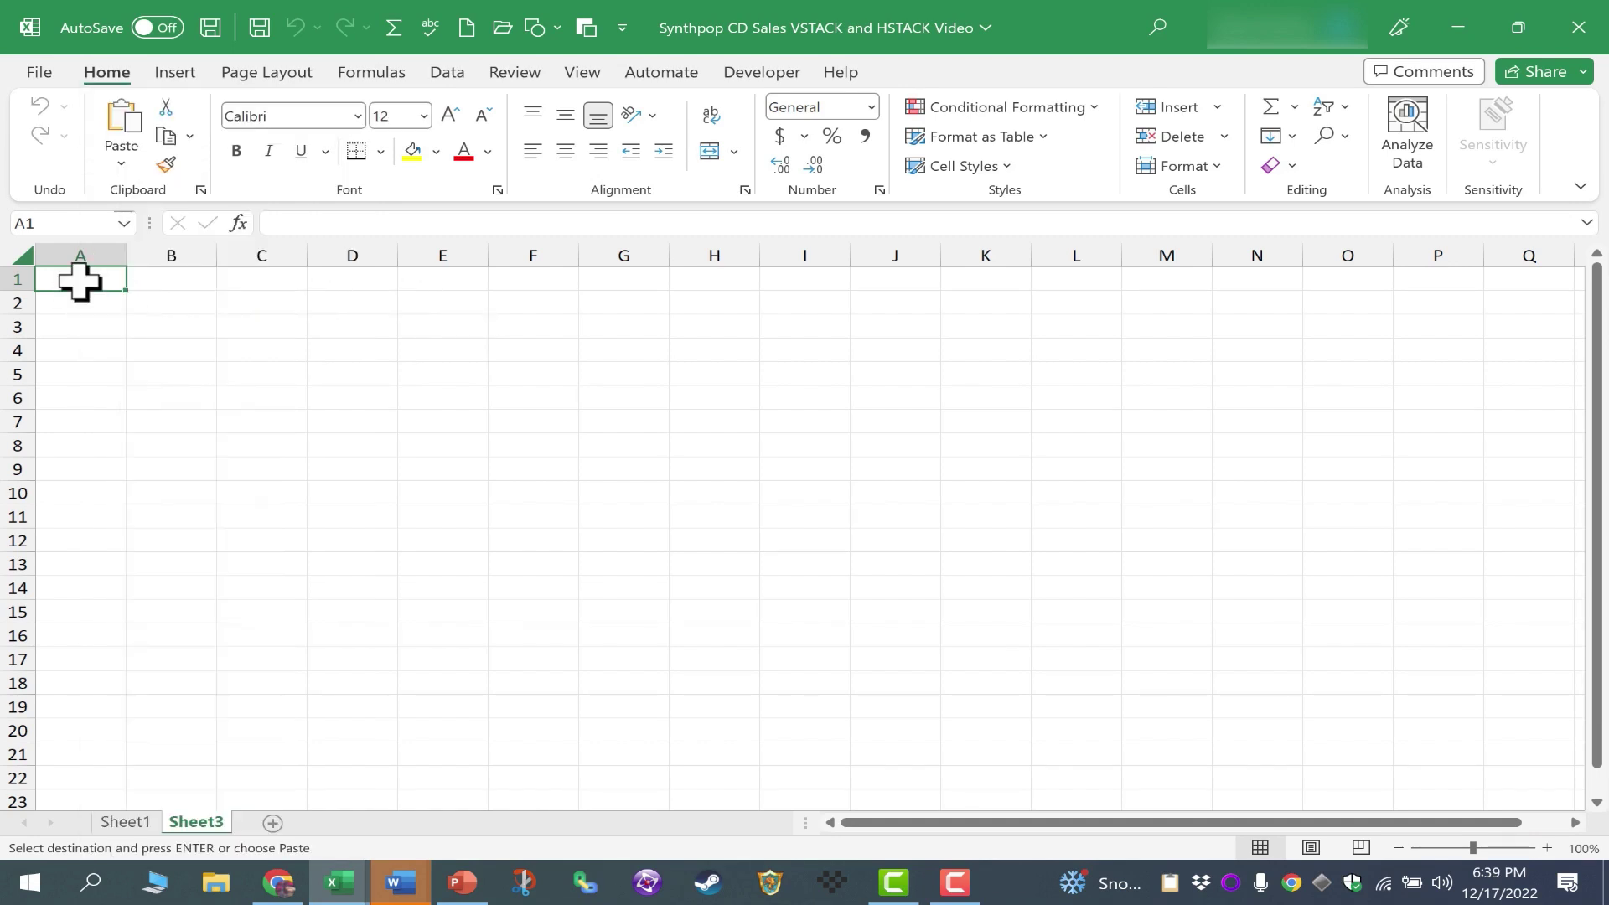
{"action": "right_click", "coordinate": [81, 283]}
{"action": "key", "text": "Escape"}
{"action": "left_click", "coordinate": [122, 162]}
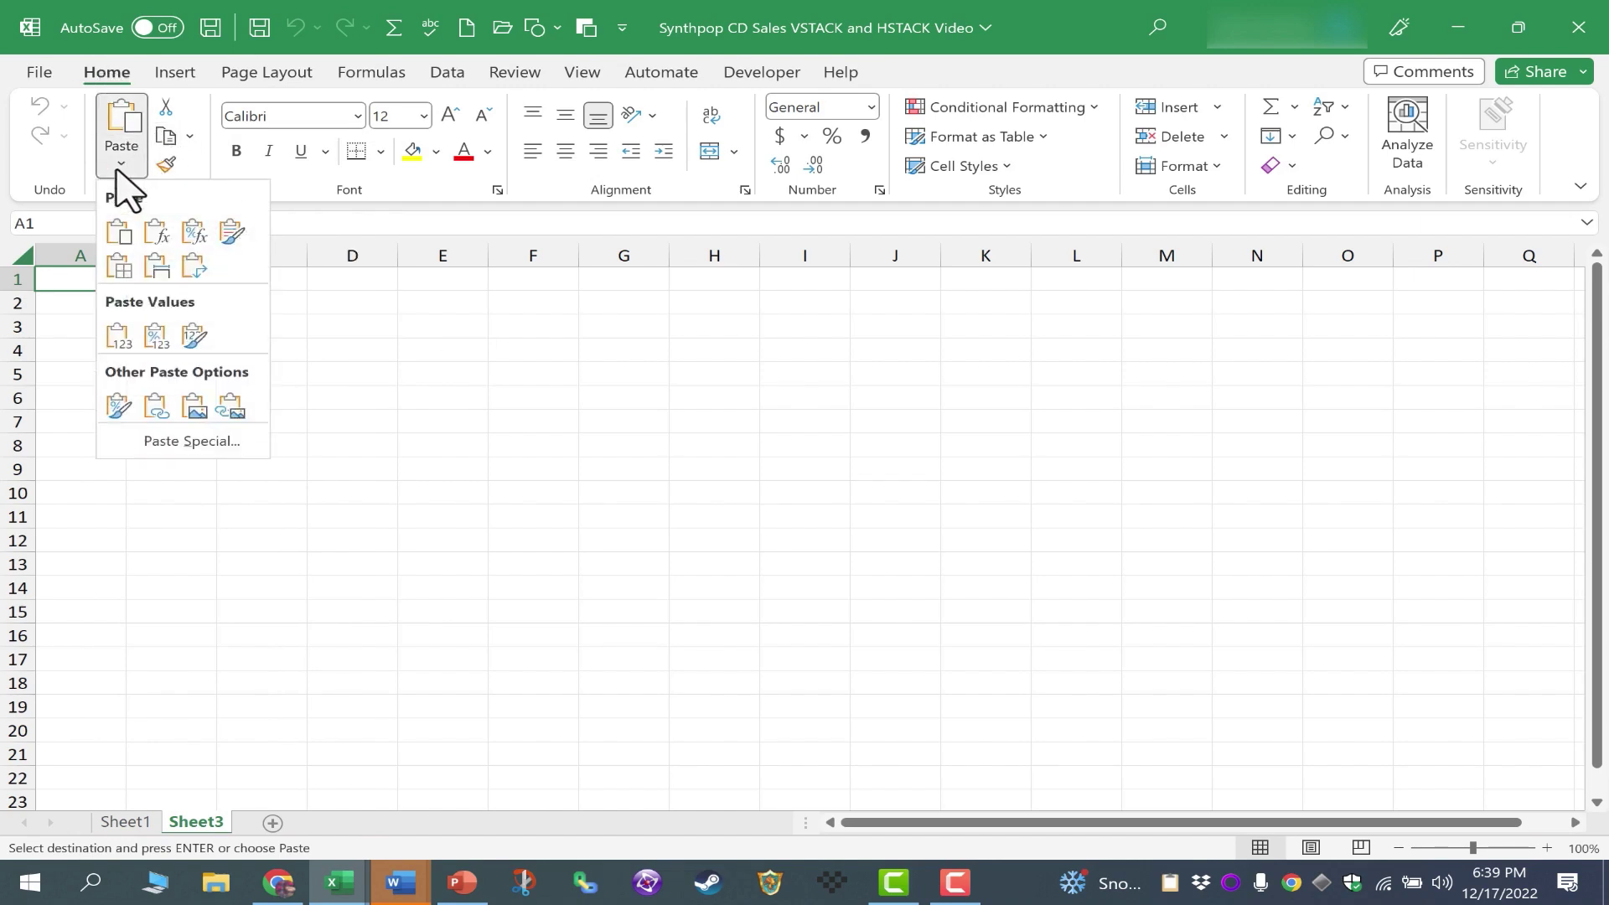
{"action": "left_click", "coordinate": [118, 336]}
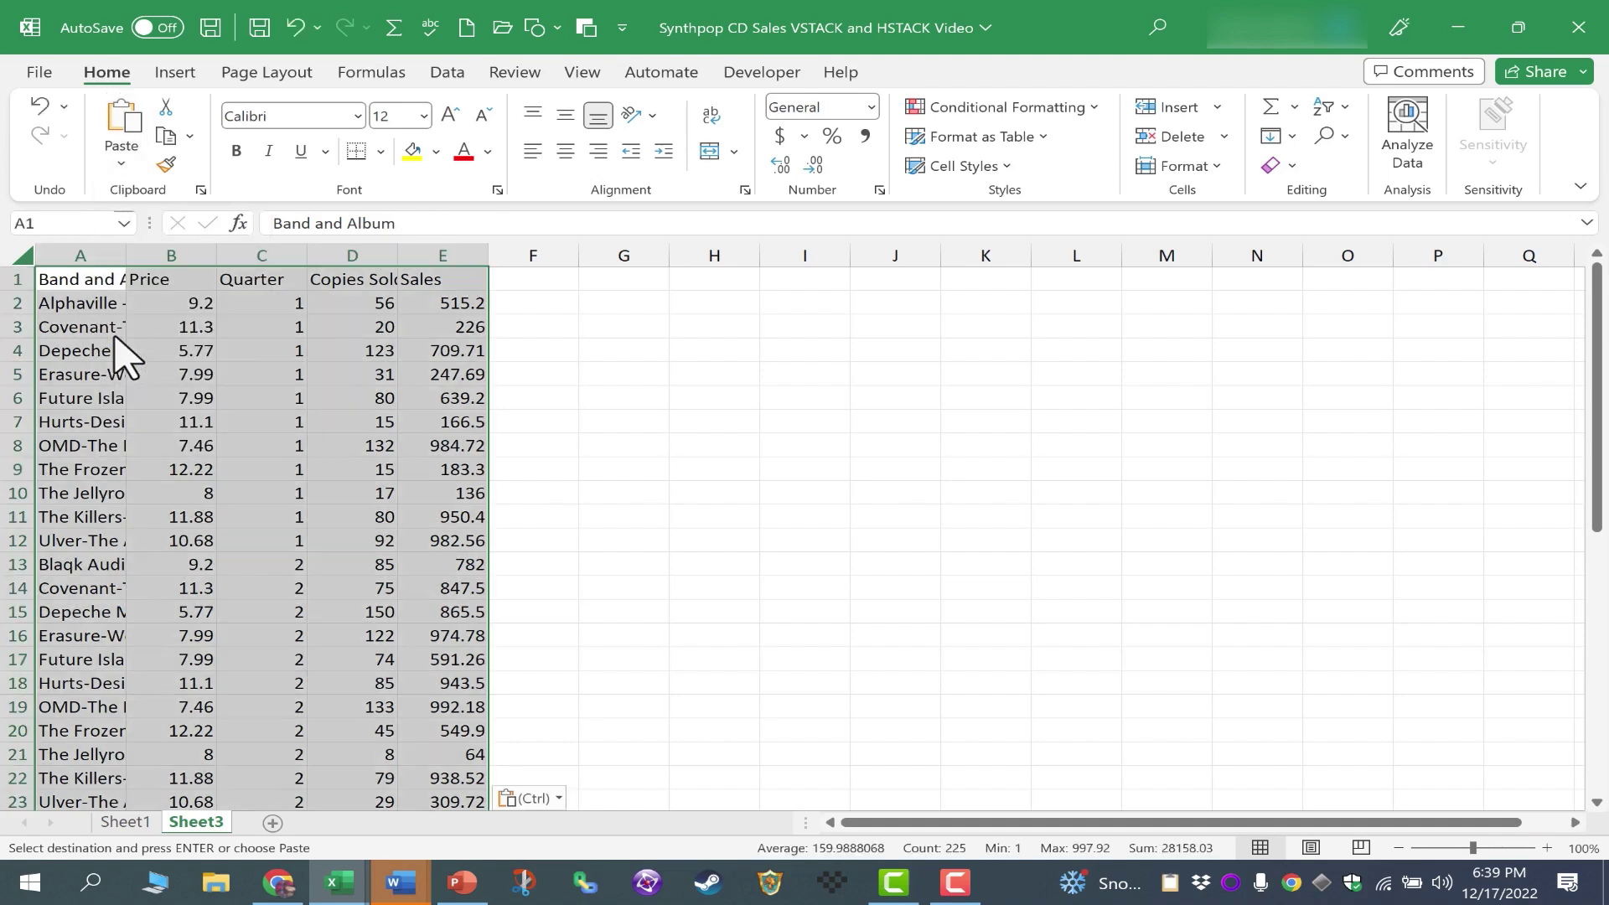
Step: Verify pasted plain values: B3 11.3, D4 123, E4 709.71, E6 639.2, B7 11.1
{"action": "left_click", "coordinate": [72, 278]}
{"action": "left_click", "coordinate": [174, 325]}
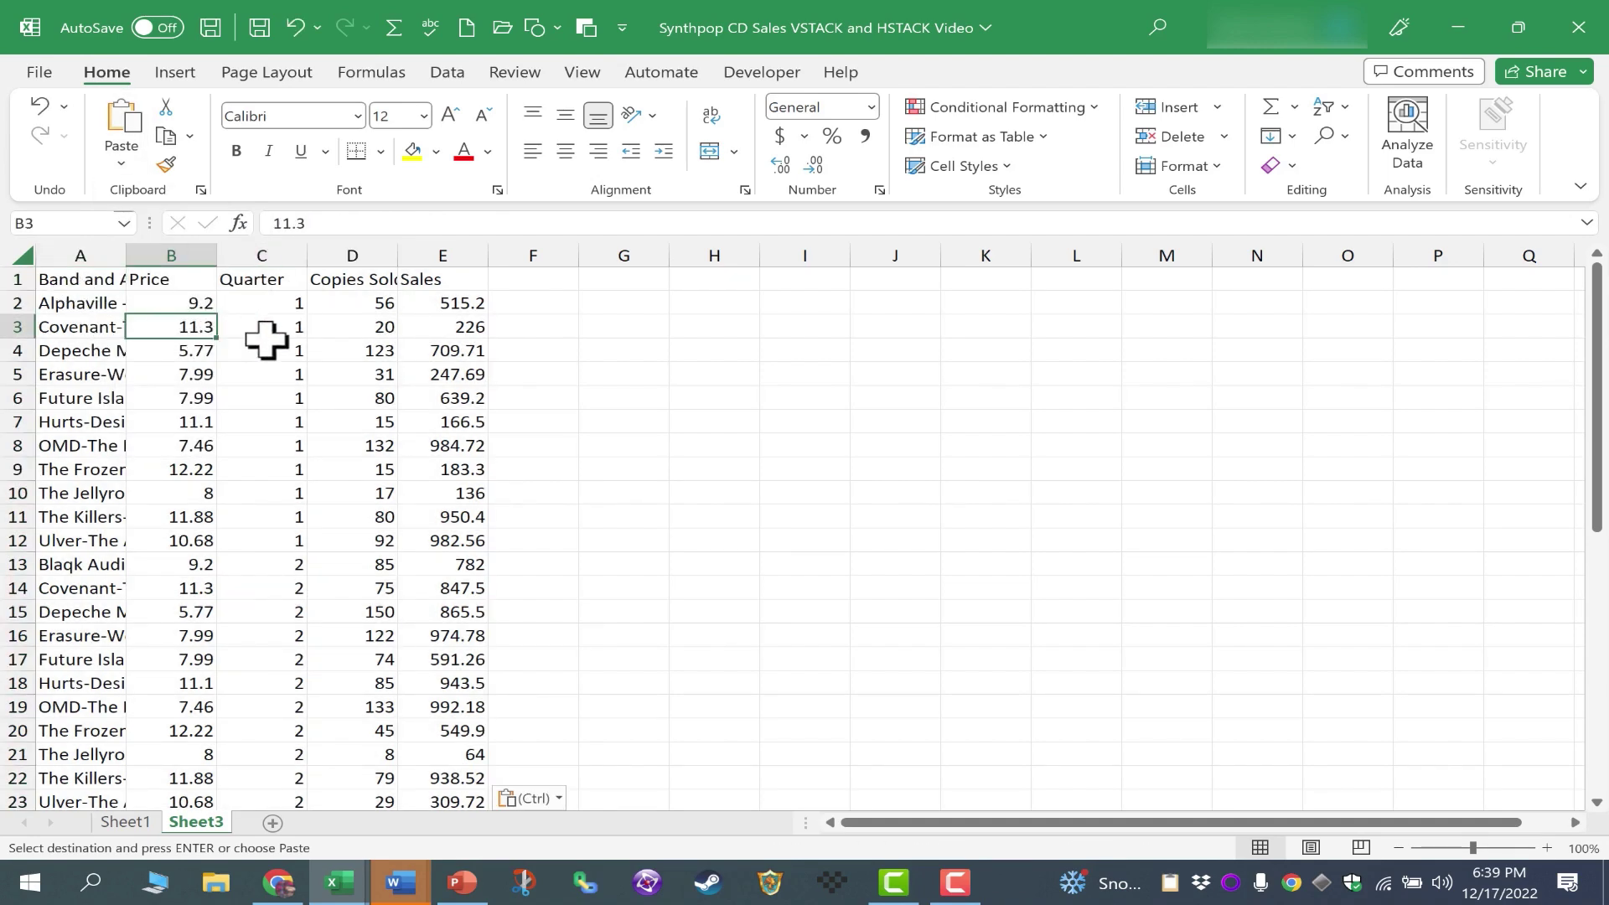
{"action": "left_click", "coordinate": [348, 349]}
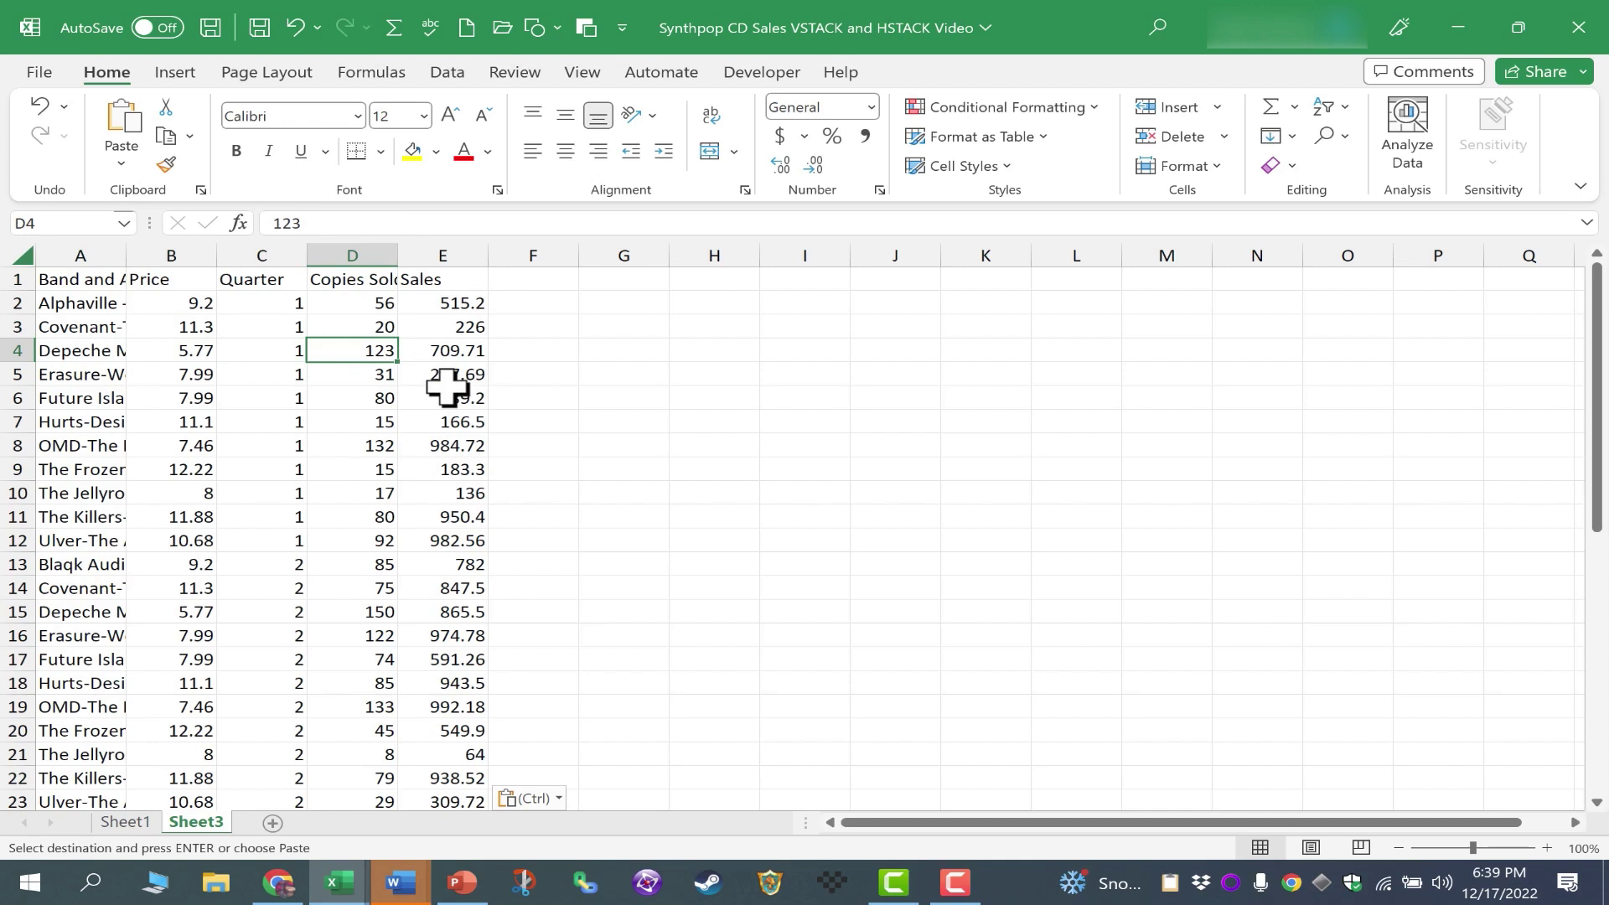
{"action": "left_click", "coordinate": [442, 352]}
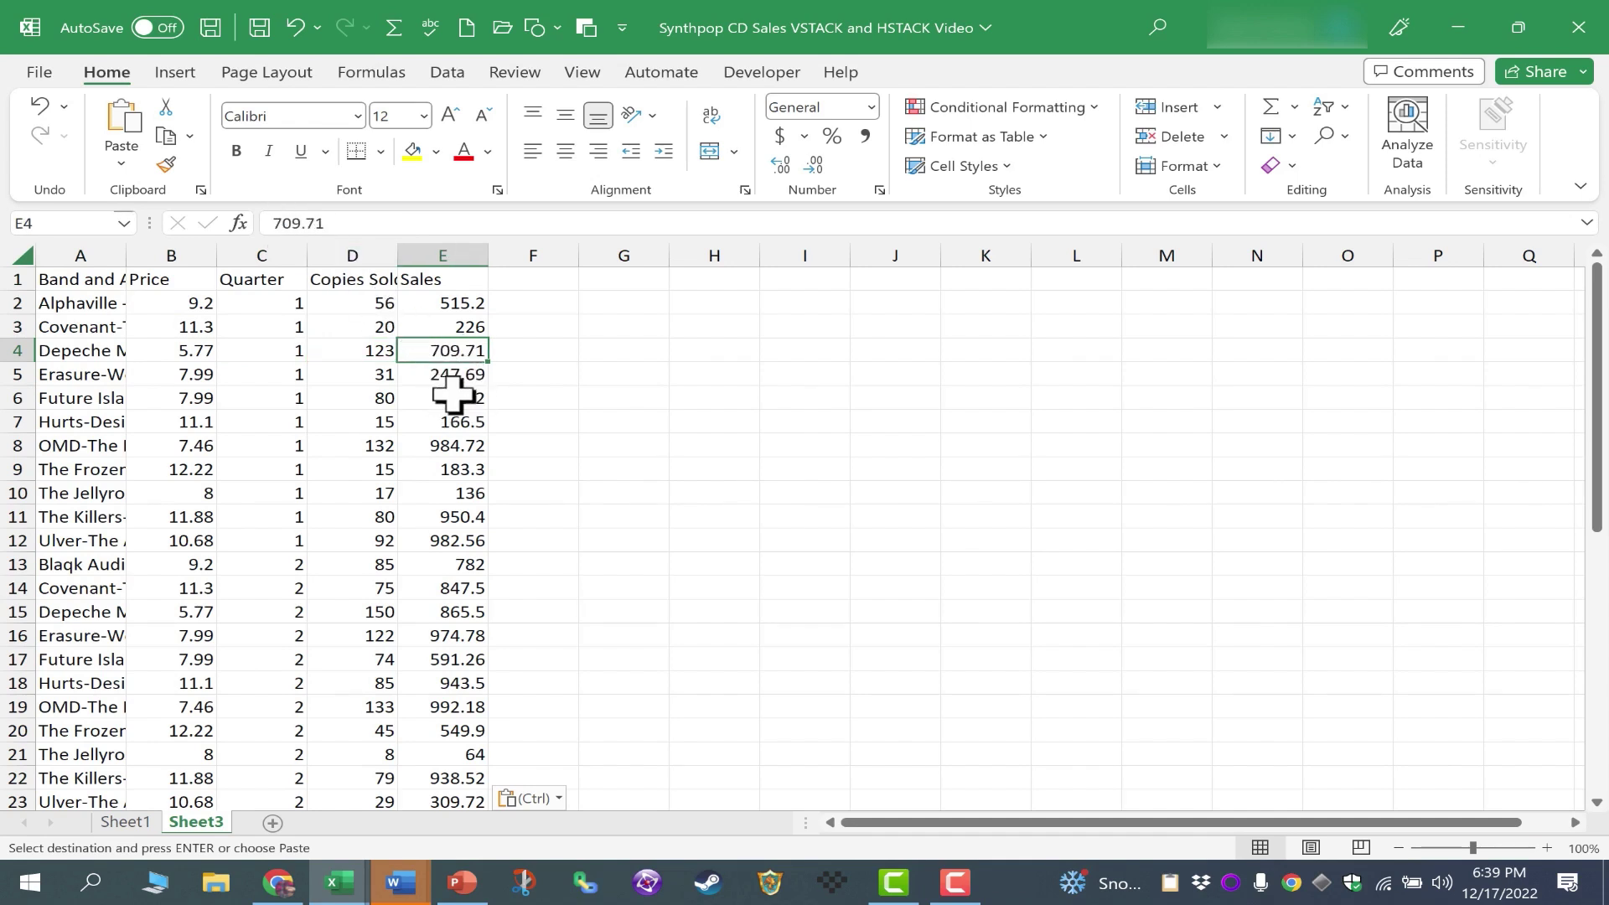
{"action": "left_click", "coordinate": [452, 397]}
{"action": "left_click", "coordinate": [198, 424]}
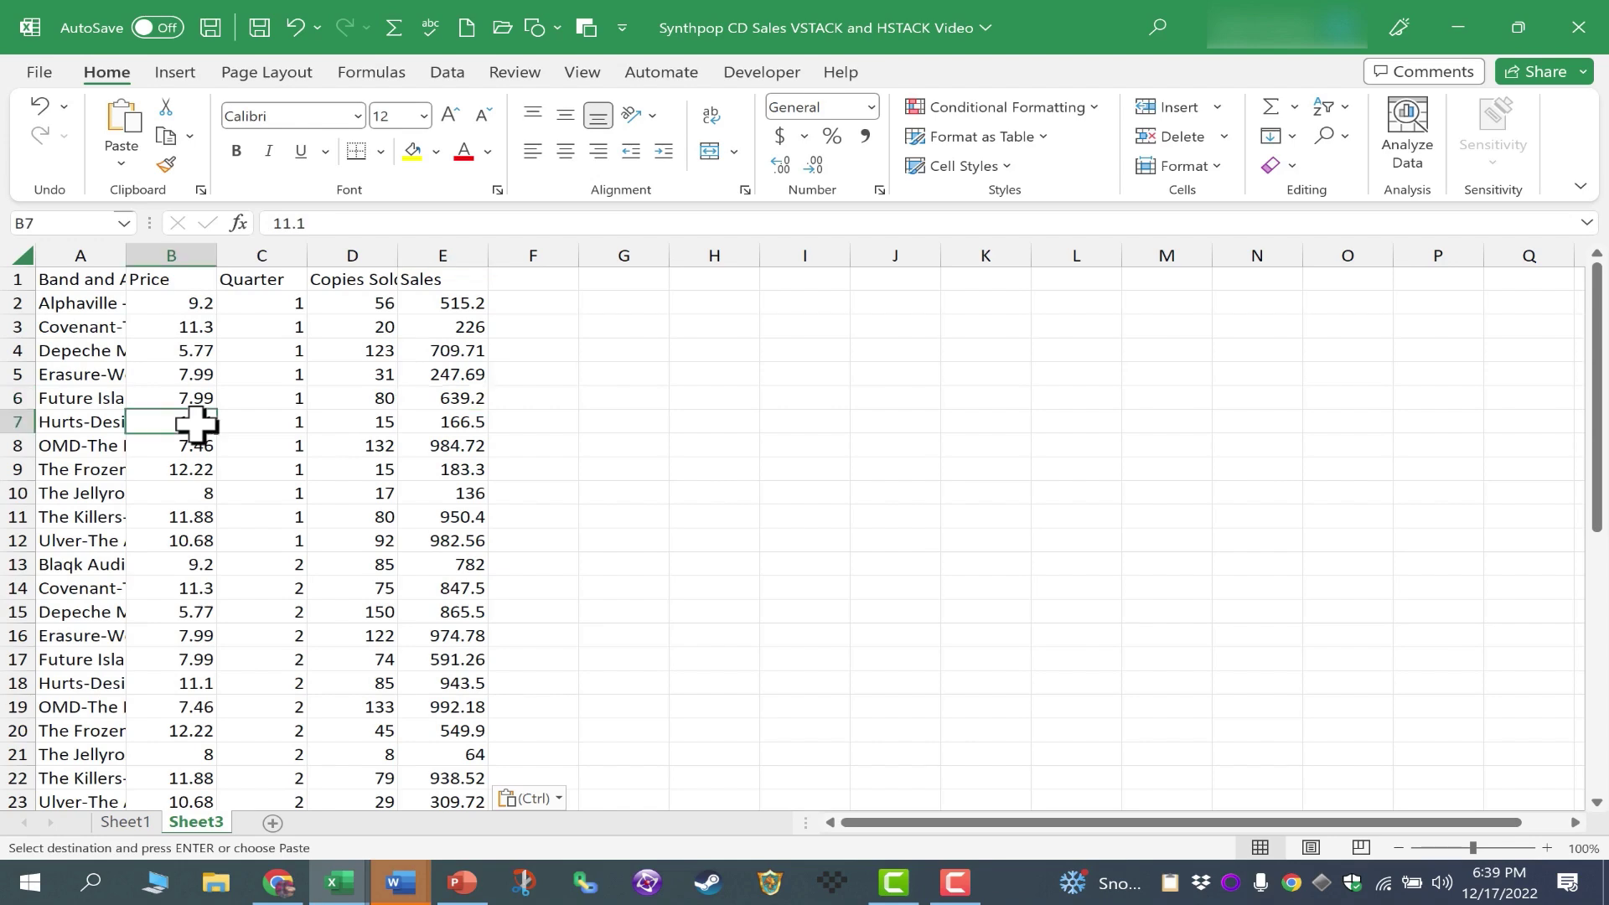
Step: Compare Sheet1 with Sheet3, then permanently delete Sheet1
{"action": "left_click", "coordinate": [126, 822]}
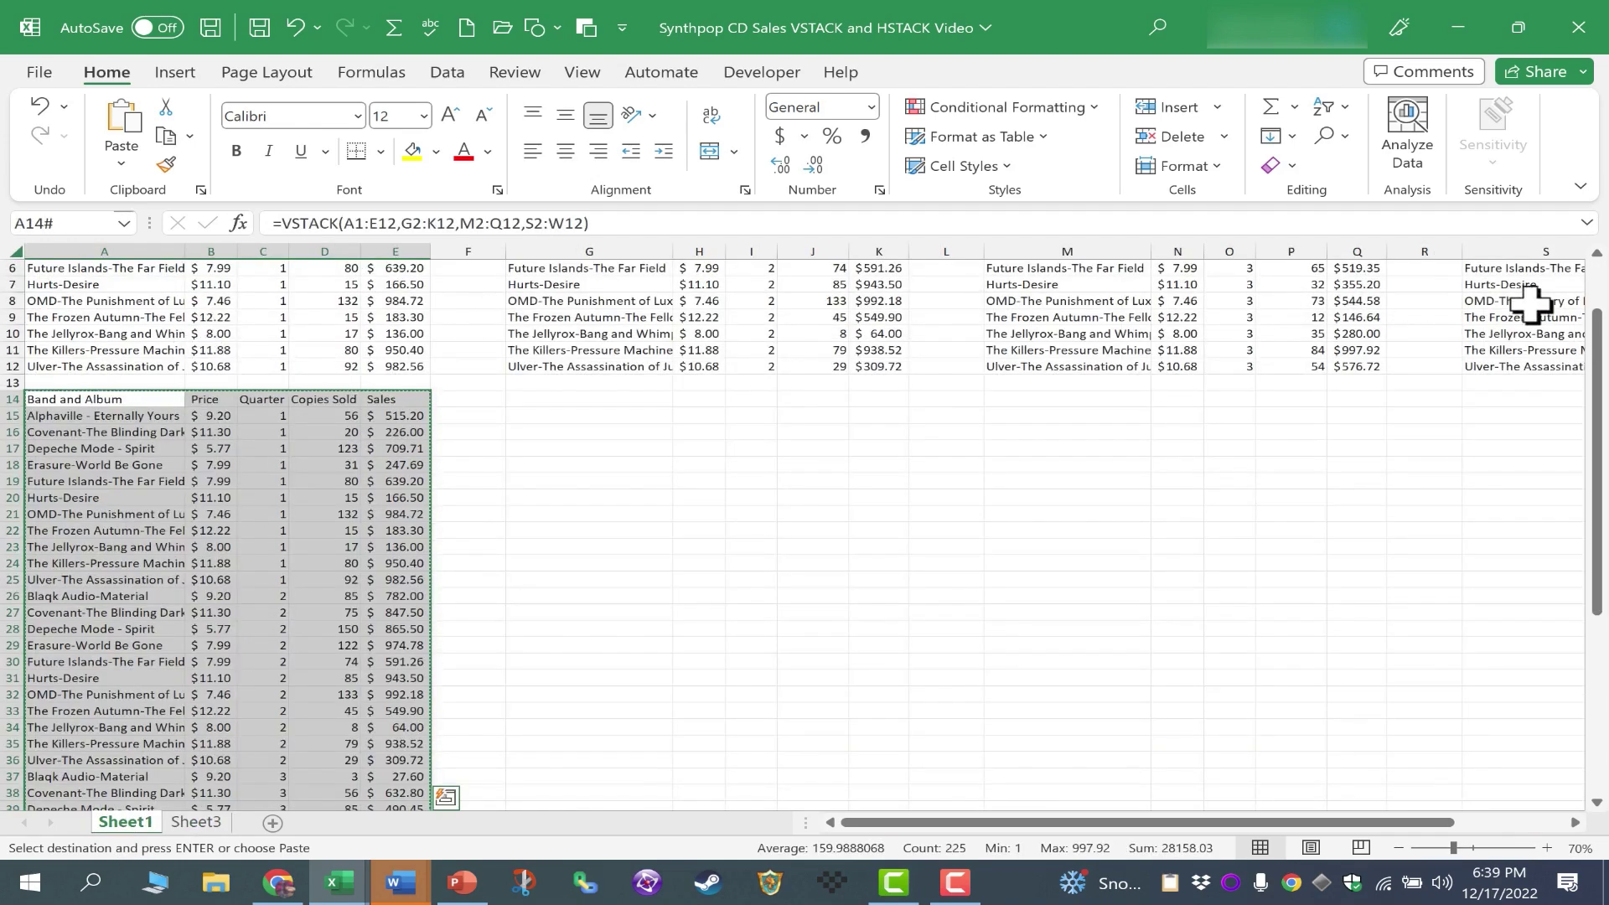
{"action": "left_click", "coordinate": [196, 822]}
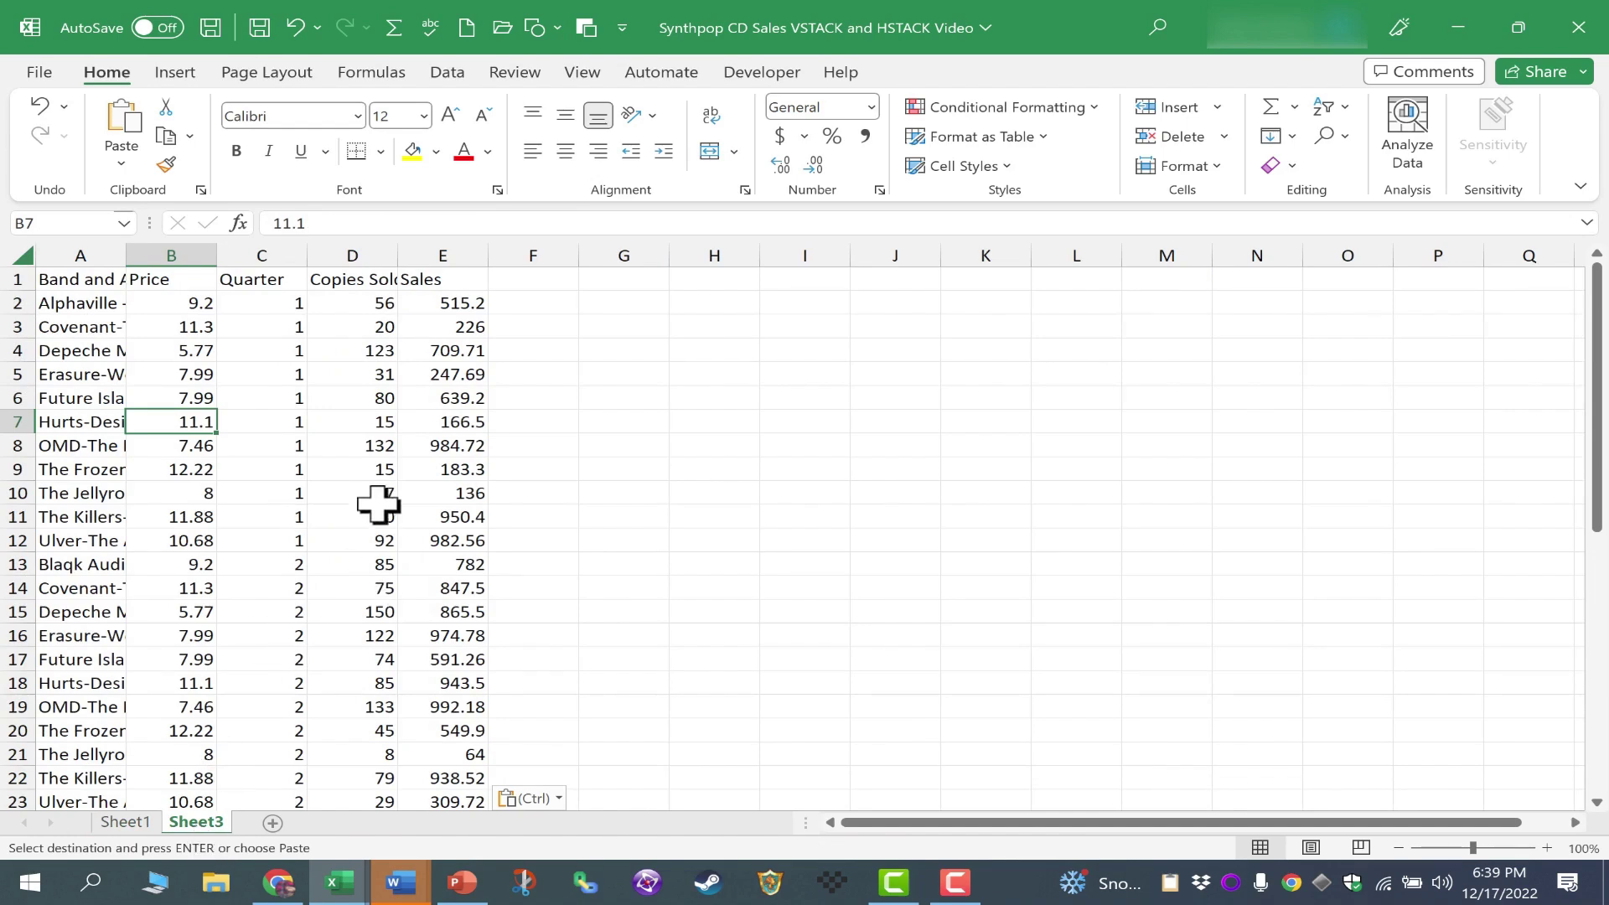
{"action": "left_click", "coordinate": [126, 822]}
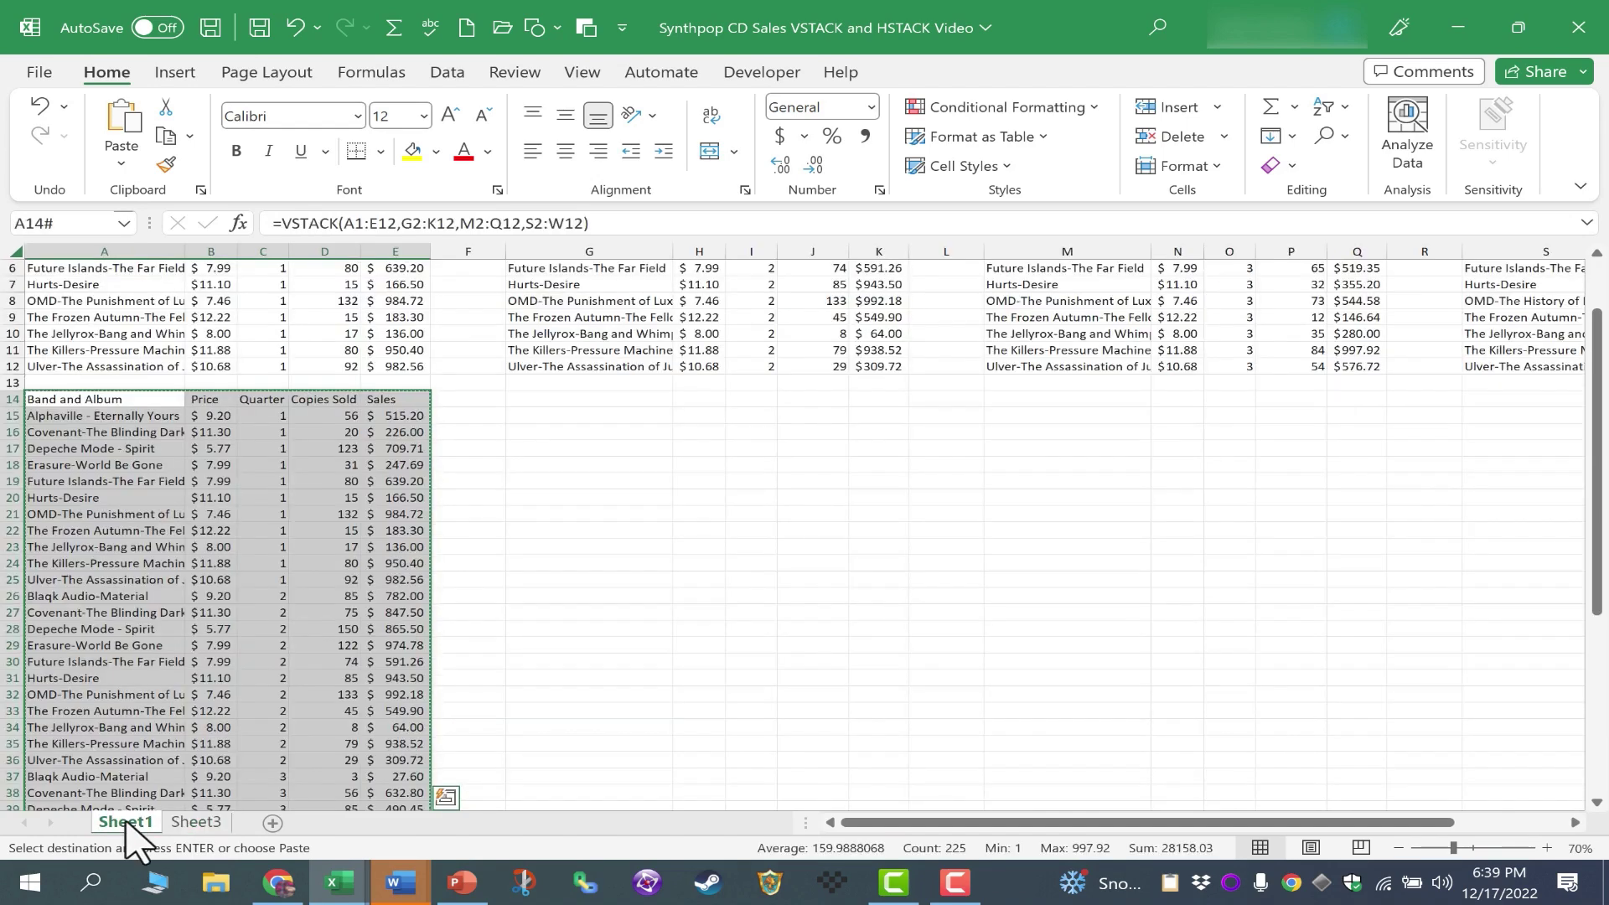
{"action": "right_click", "coordinate": [125, 821]}
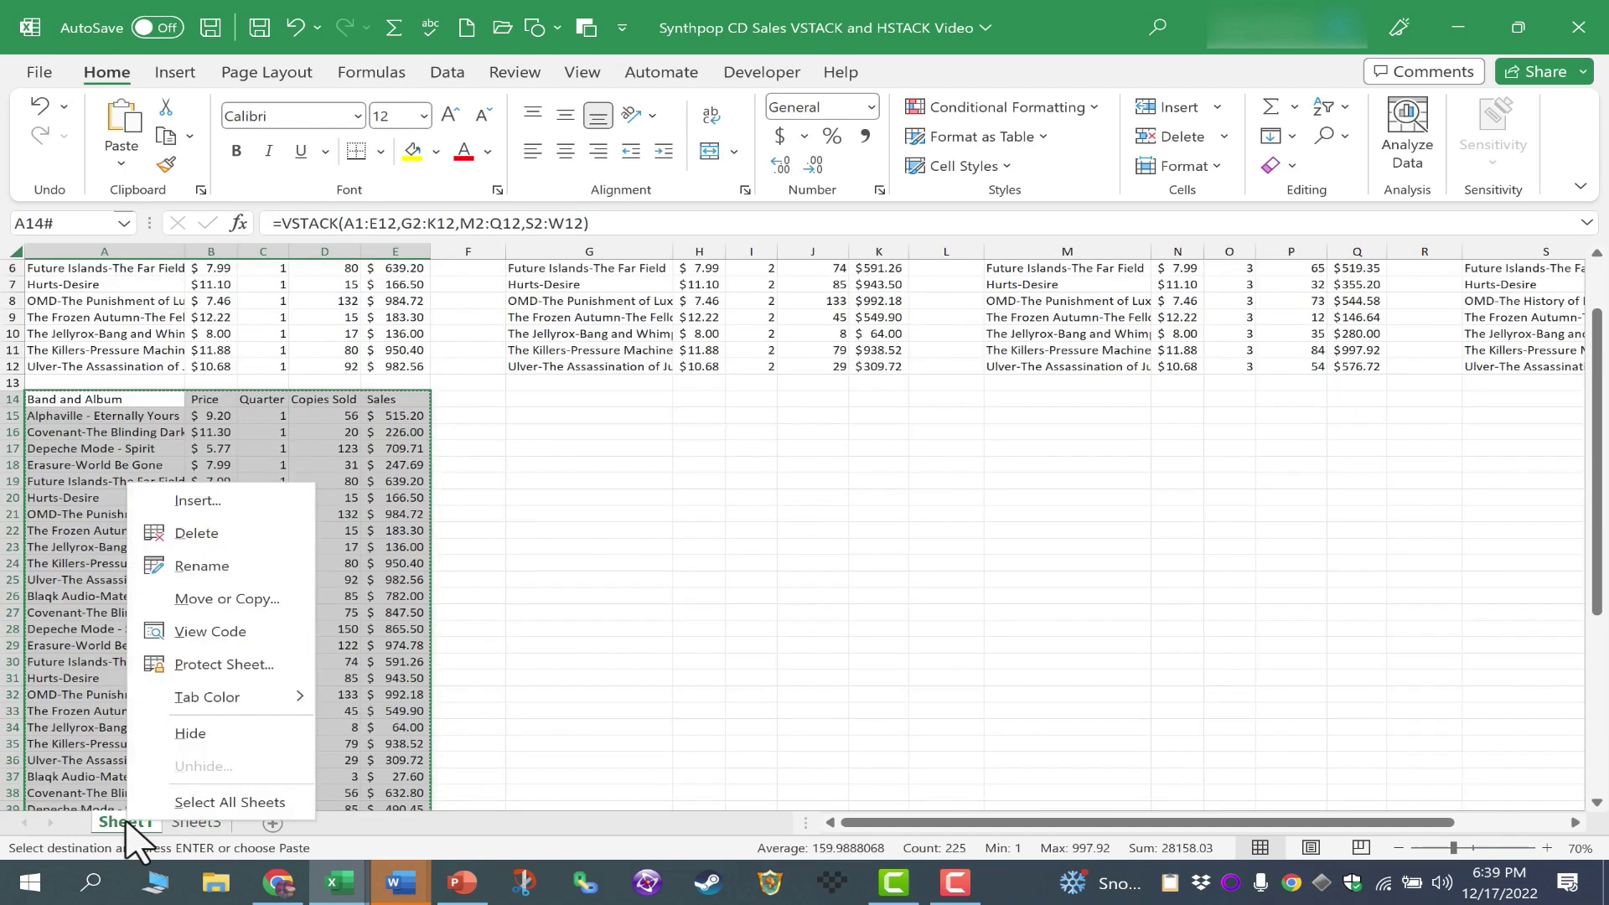
{"action": "left_click", "coordinate": [199, 535]}
{"action": "left_click", "coordinate": [764, 505]}
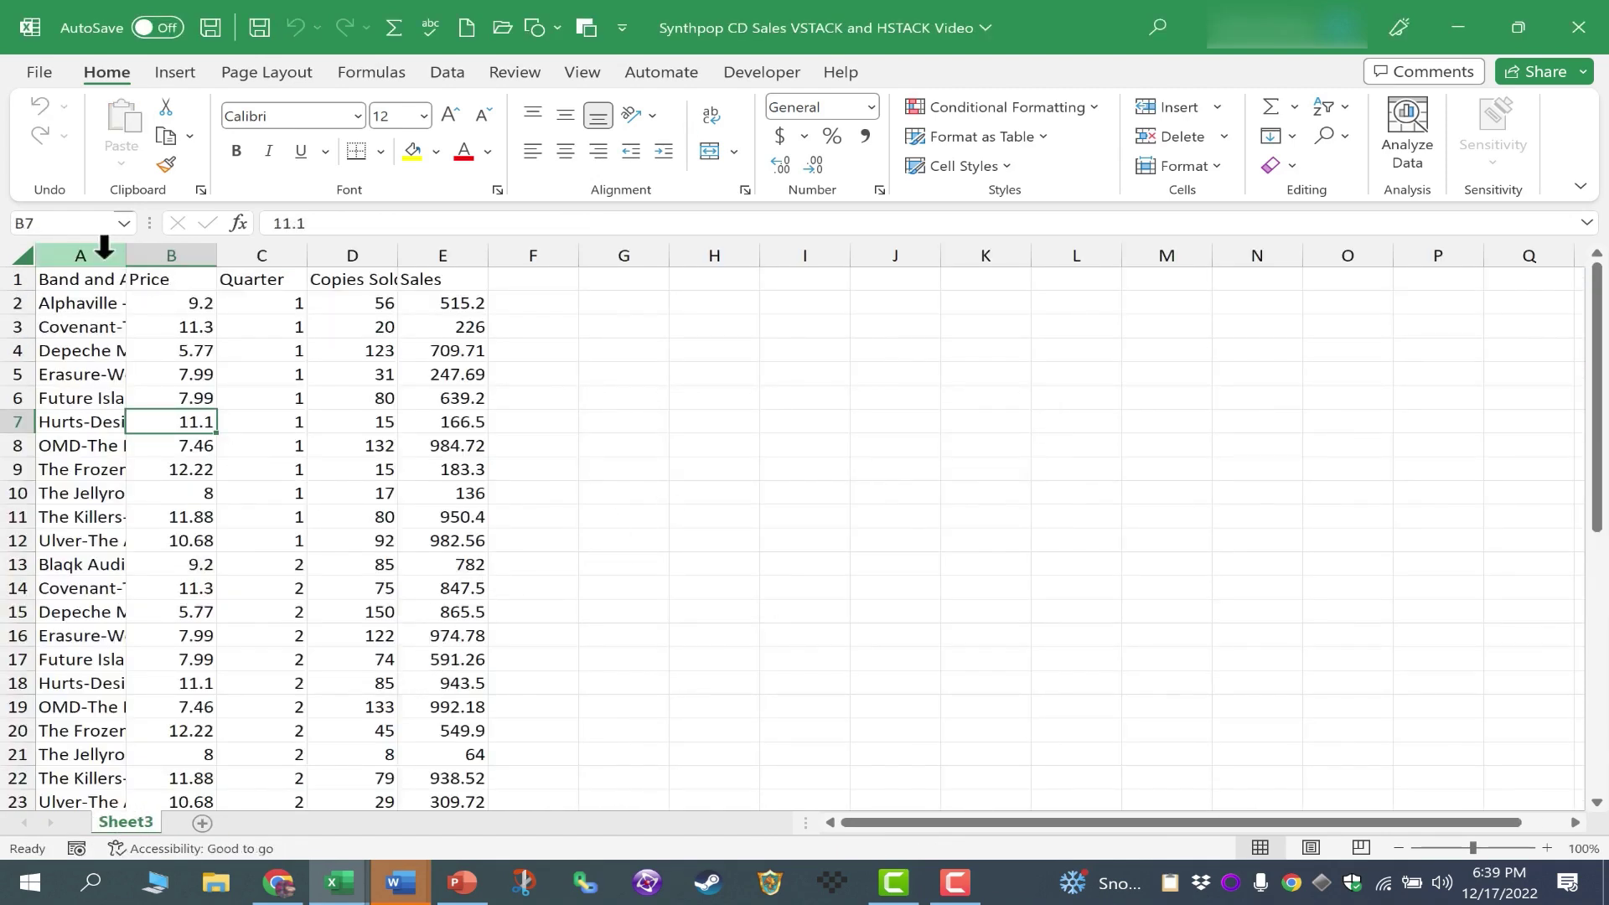
Step: AutoFit columns A through E to their contents
{"action": "left_click_drag", "start_coordinate": [87, 249], "coordinate": [431, 256]}
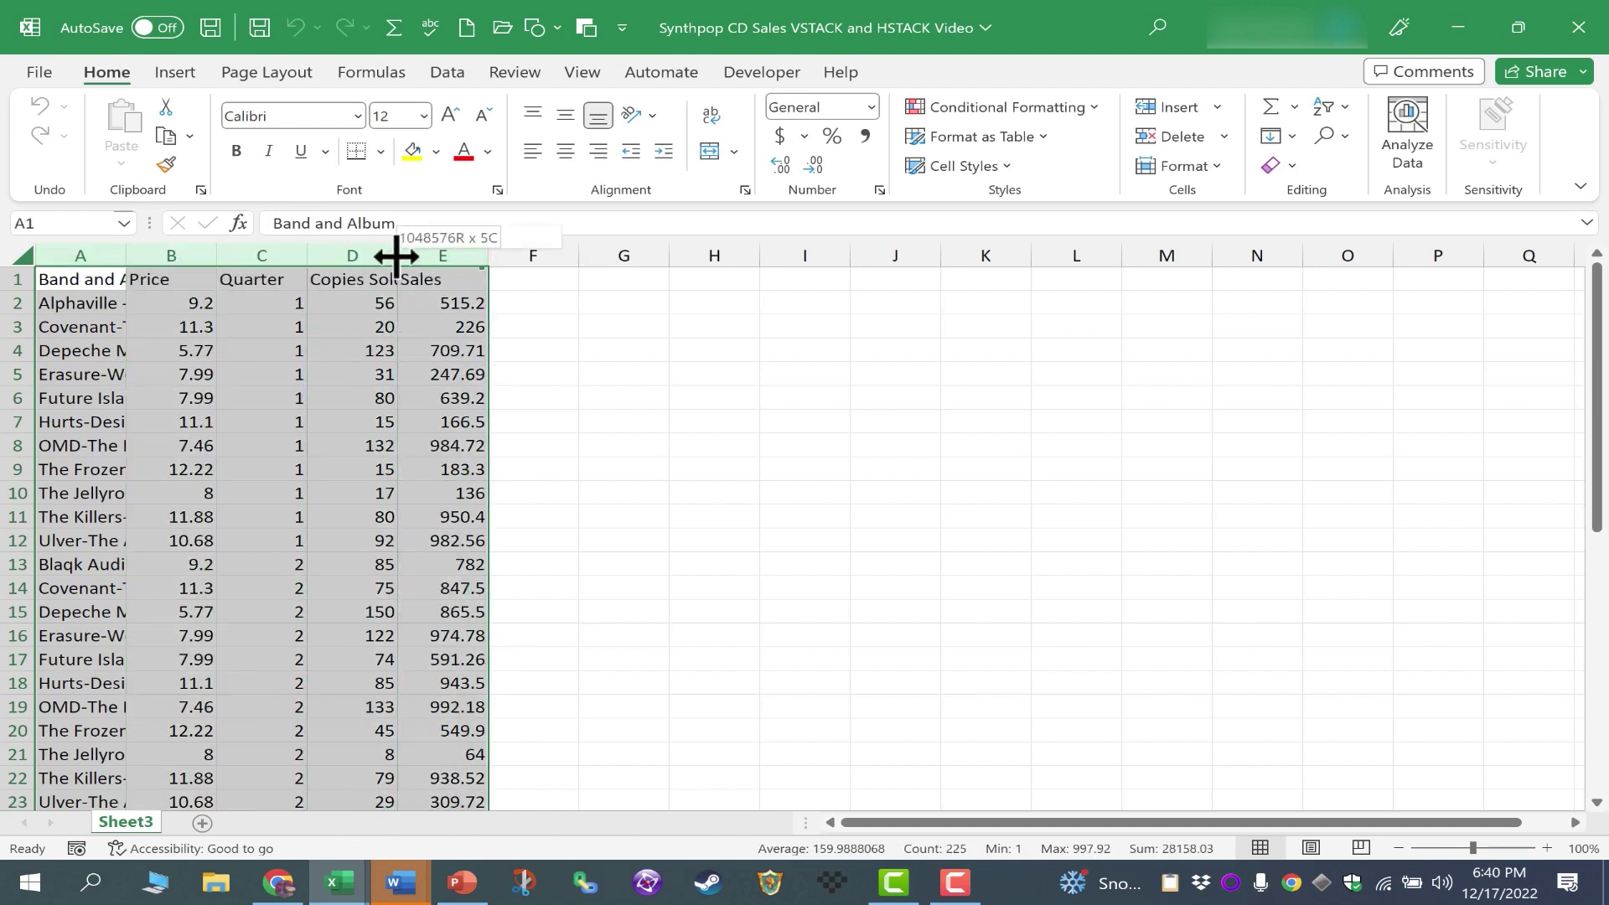
{"action": "double_click", "coordinate": [400, 256]}
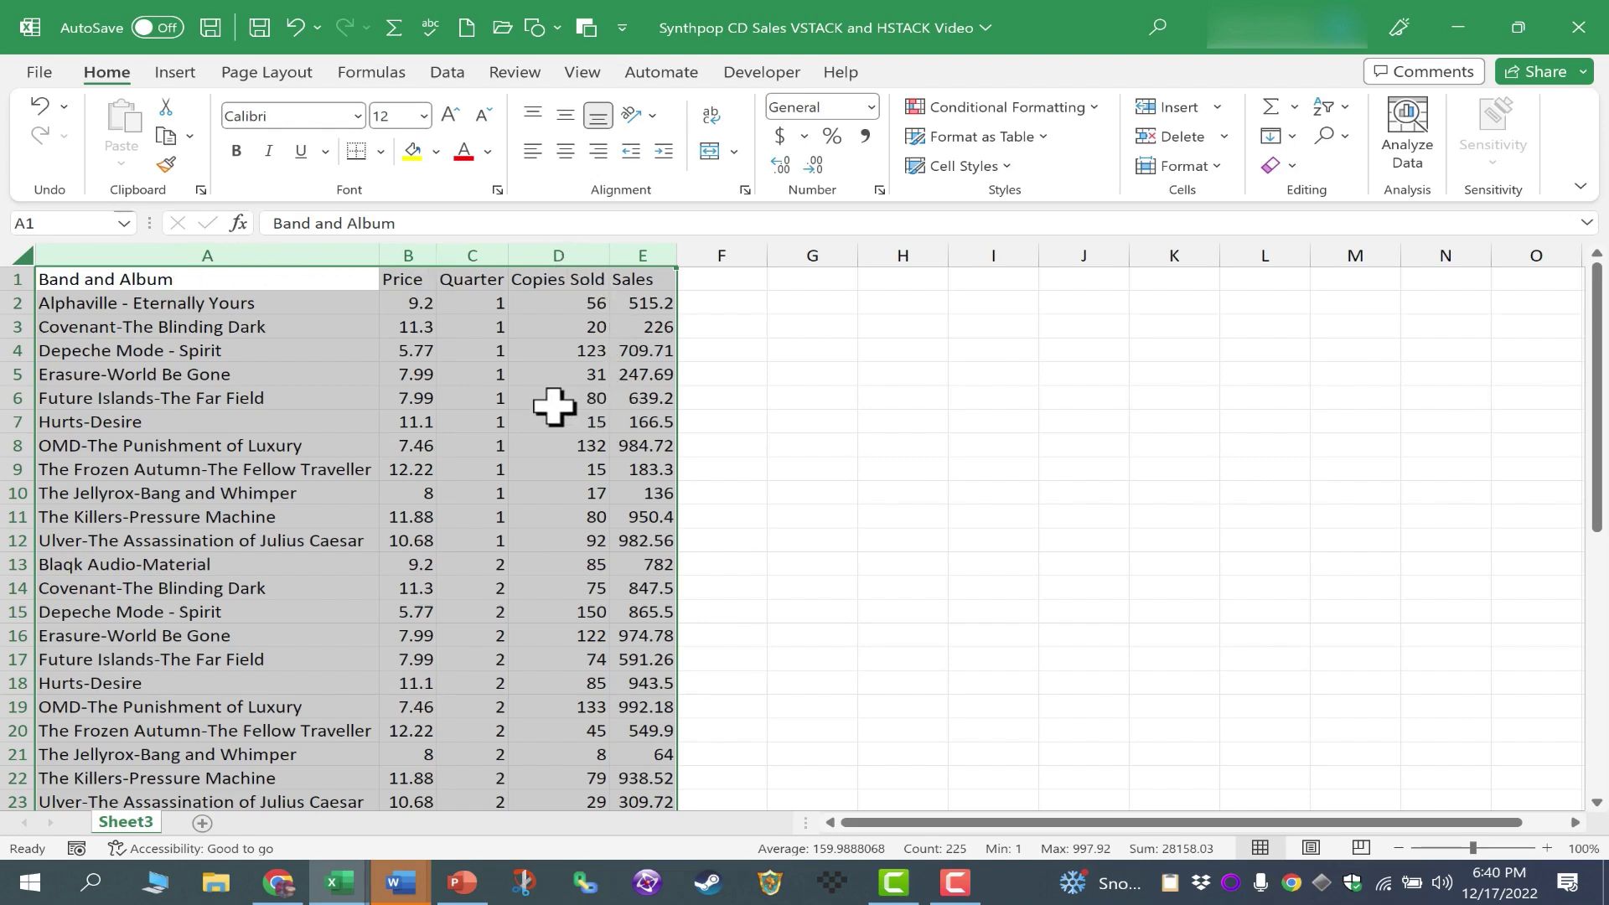
{"action": "left_click", "coordinate": [352, 398]}
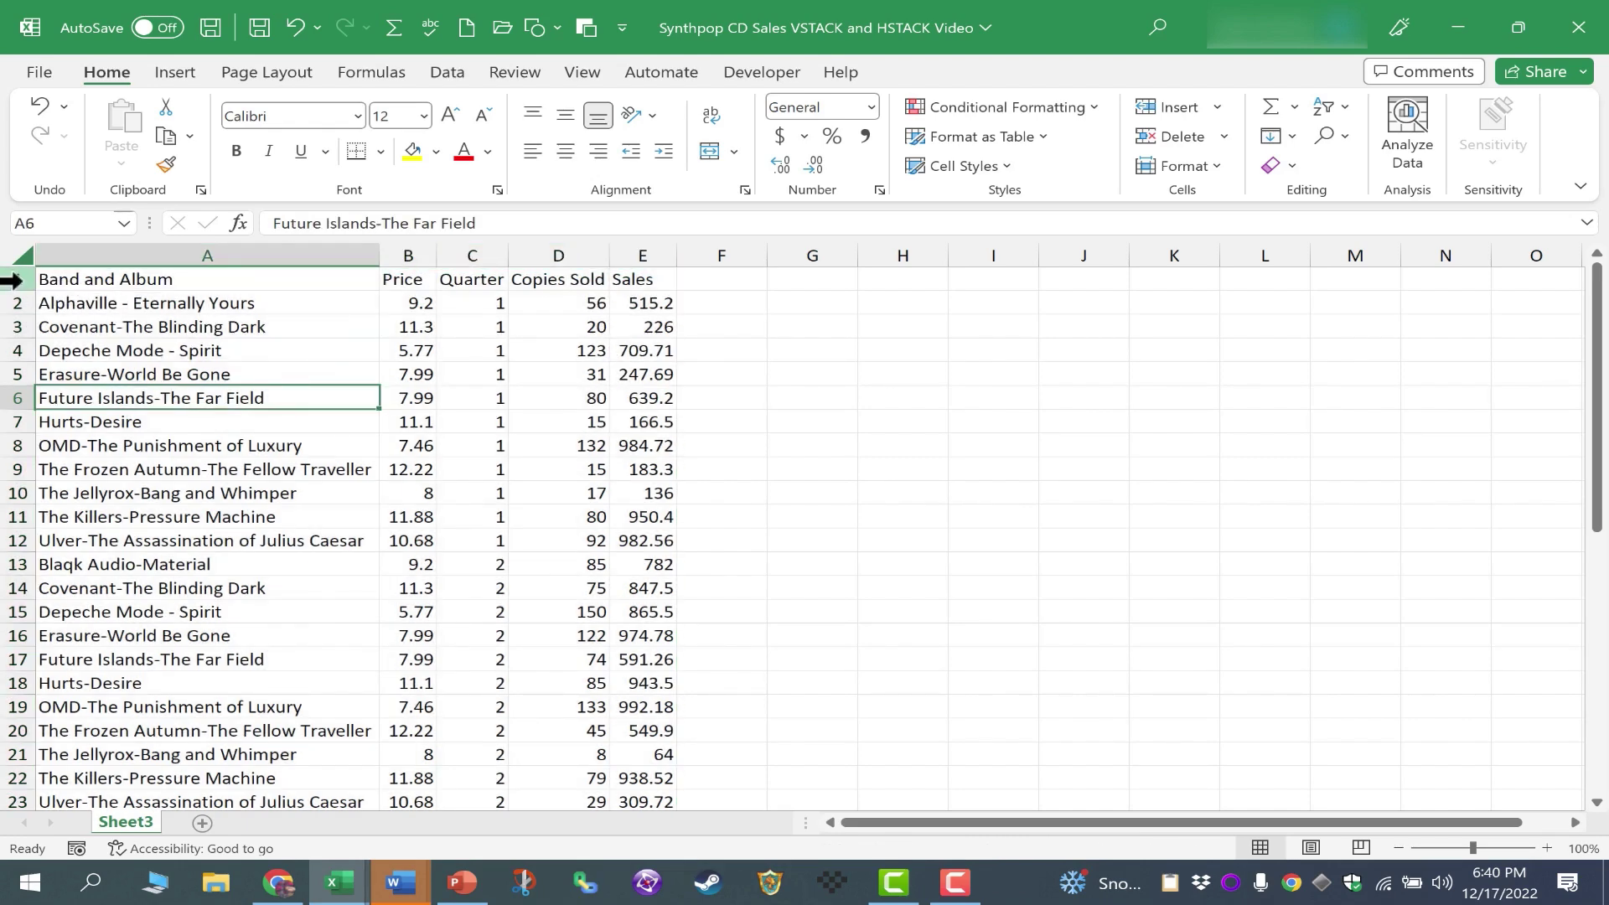
Step: Make the row 1 headers bold and centred
{"action": "left_click", "coordinate": [12, 279]}
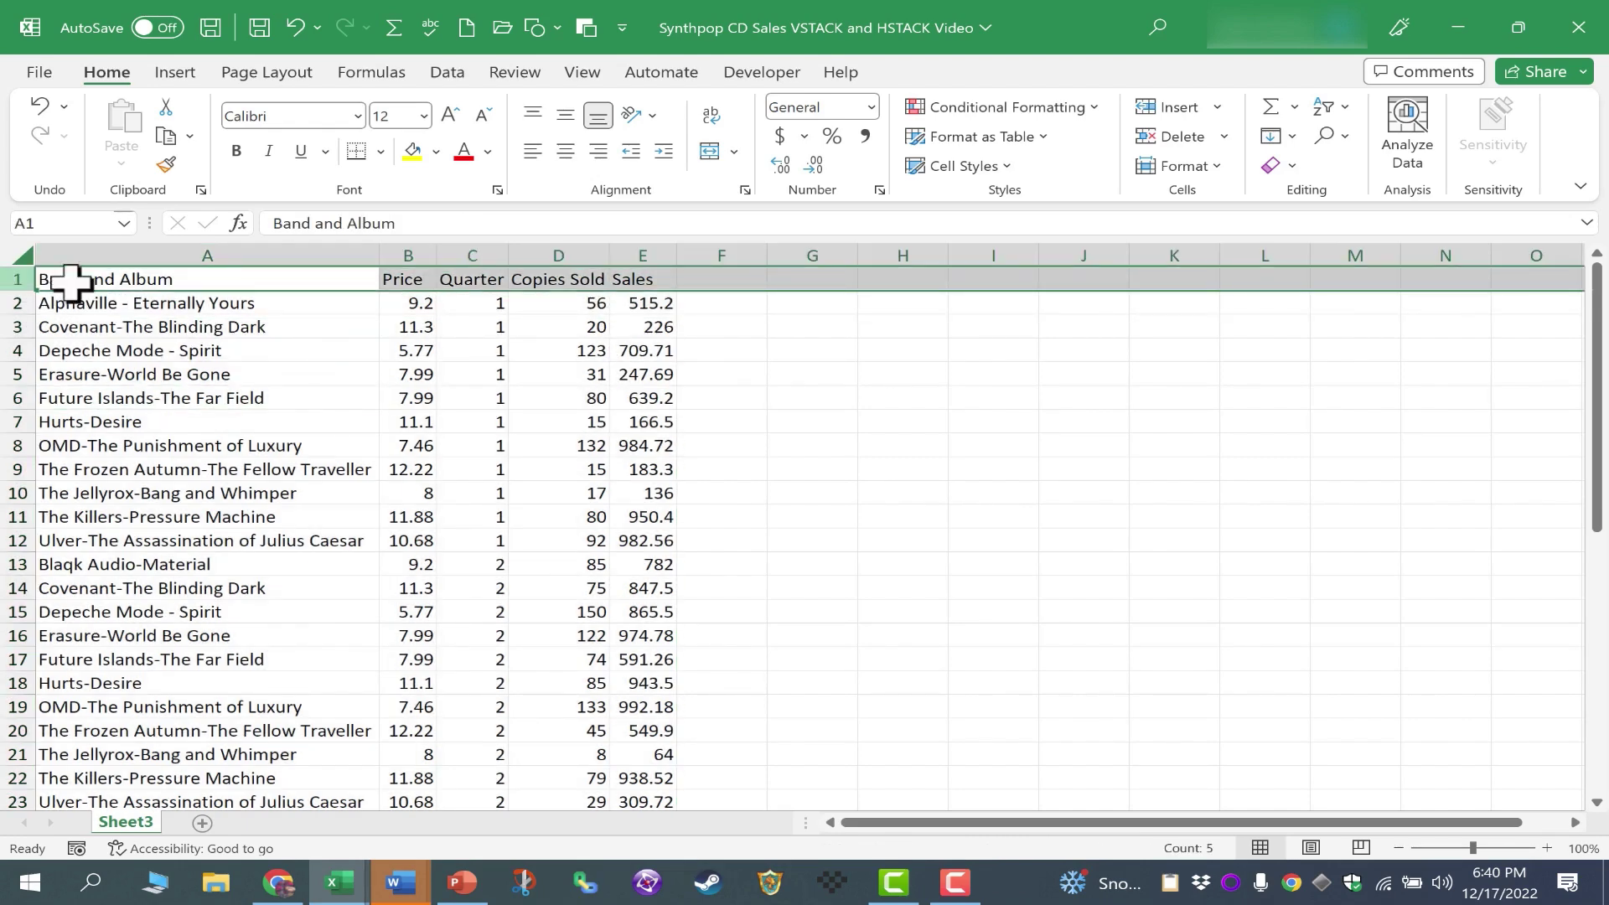
{"action": "left_click", "coordinate": [238, 149]}
{"action": "left_click", "coordinate": [566, 151]}
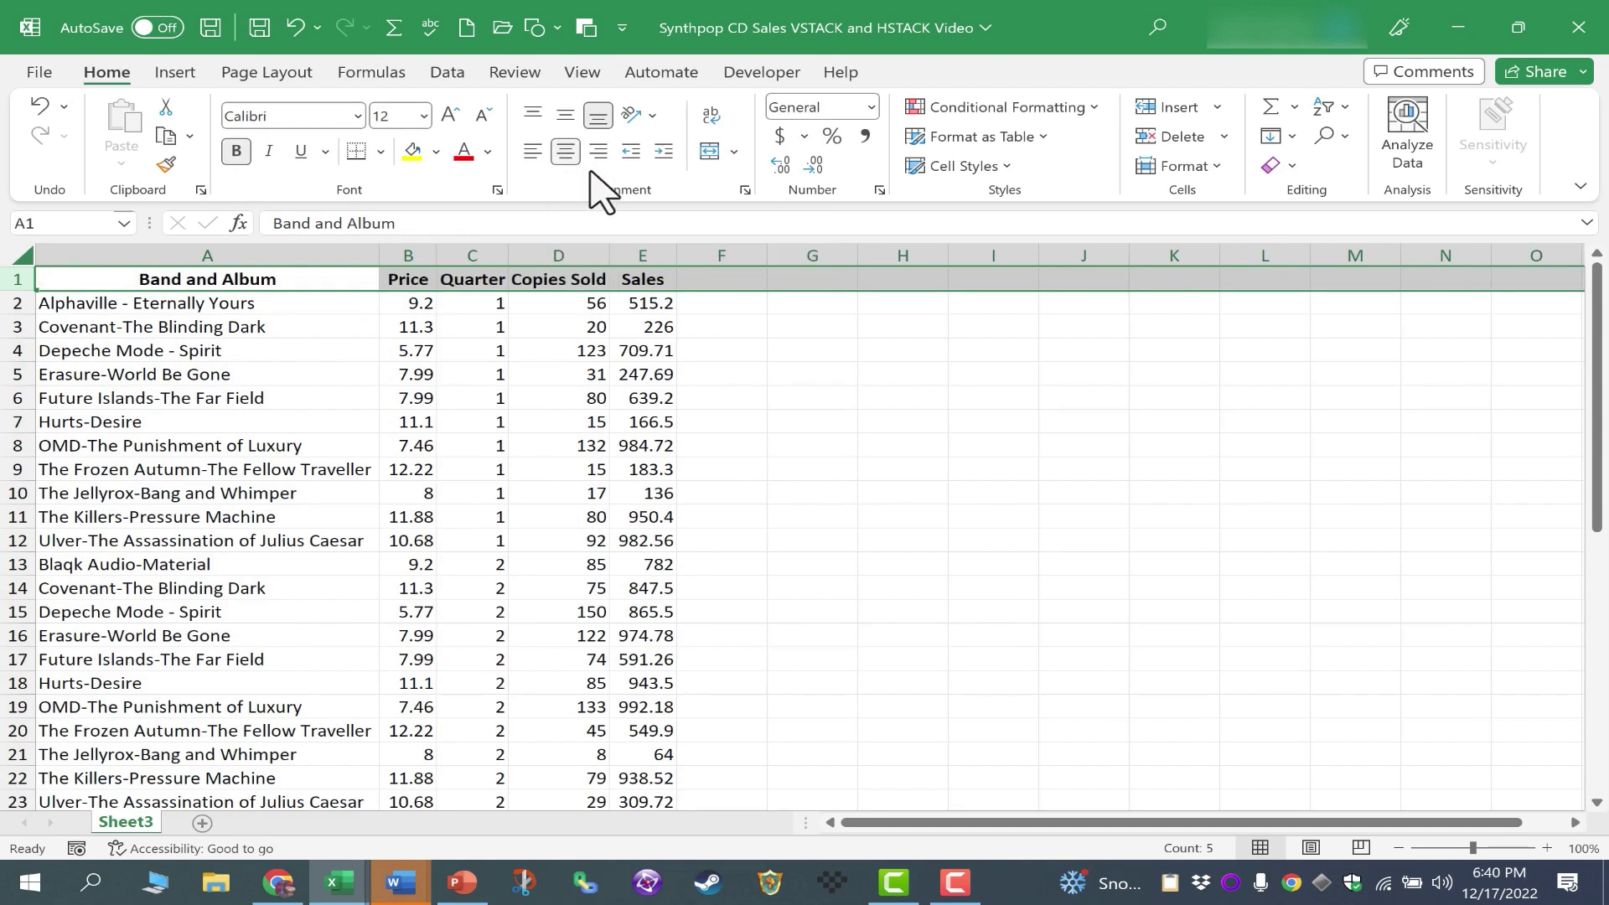
{"action": "left_click", "coordinate": [825, 376]}
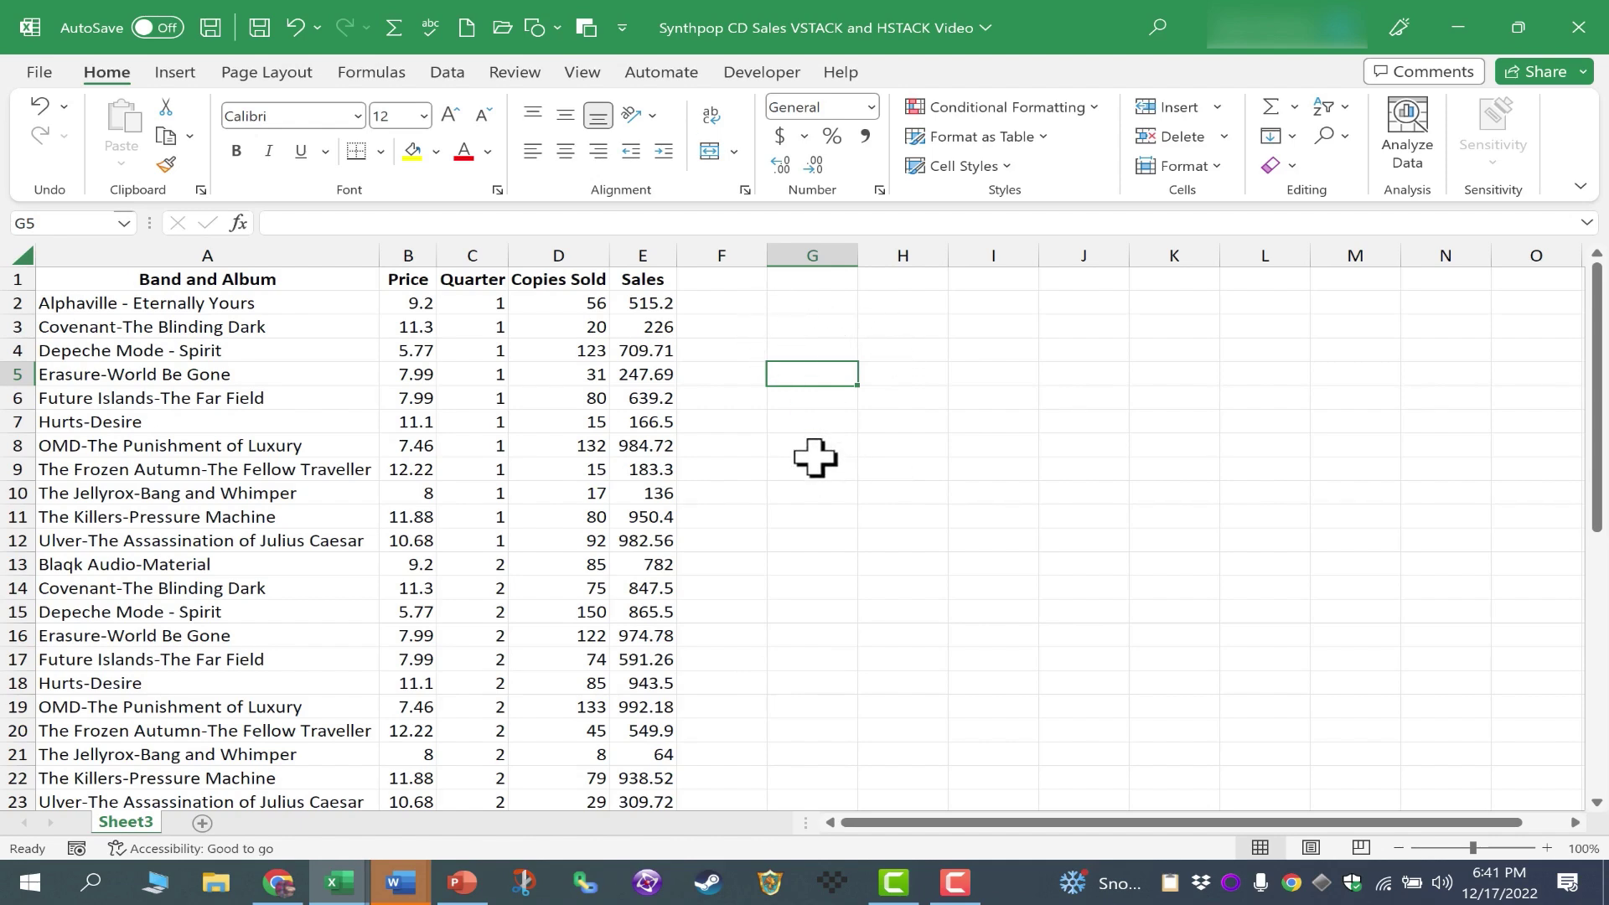
Step: Enter an HSTACK formula in G1 joining A1:E12 and the three following quarter blocks side by side
{"action": "left_click", "coordinate": [794, 303]}
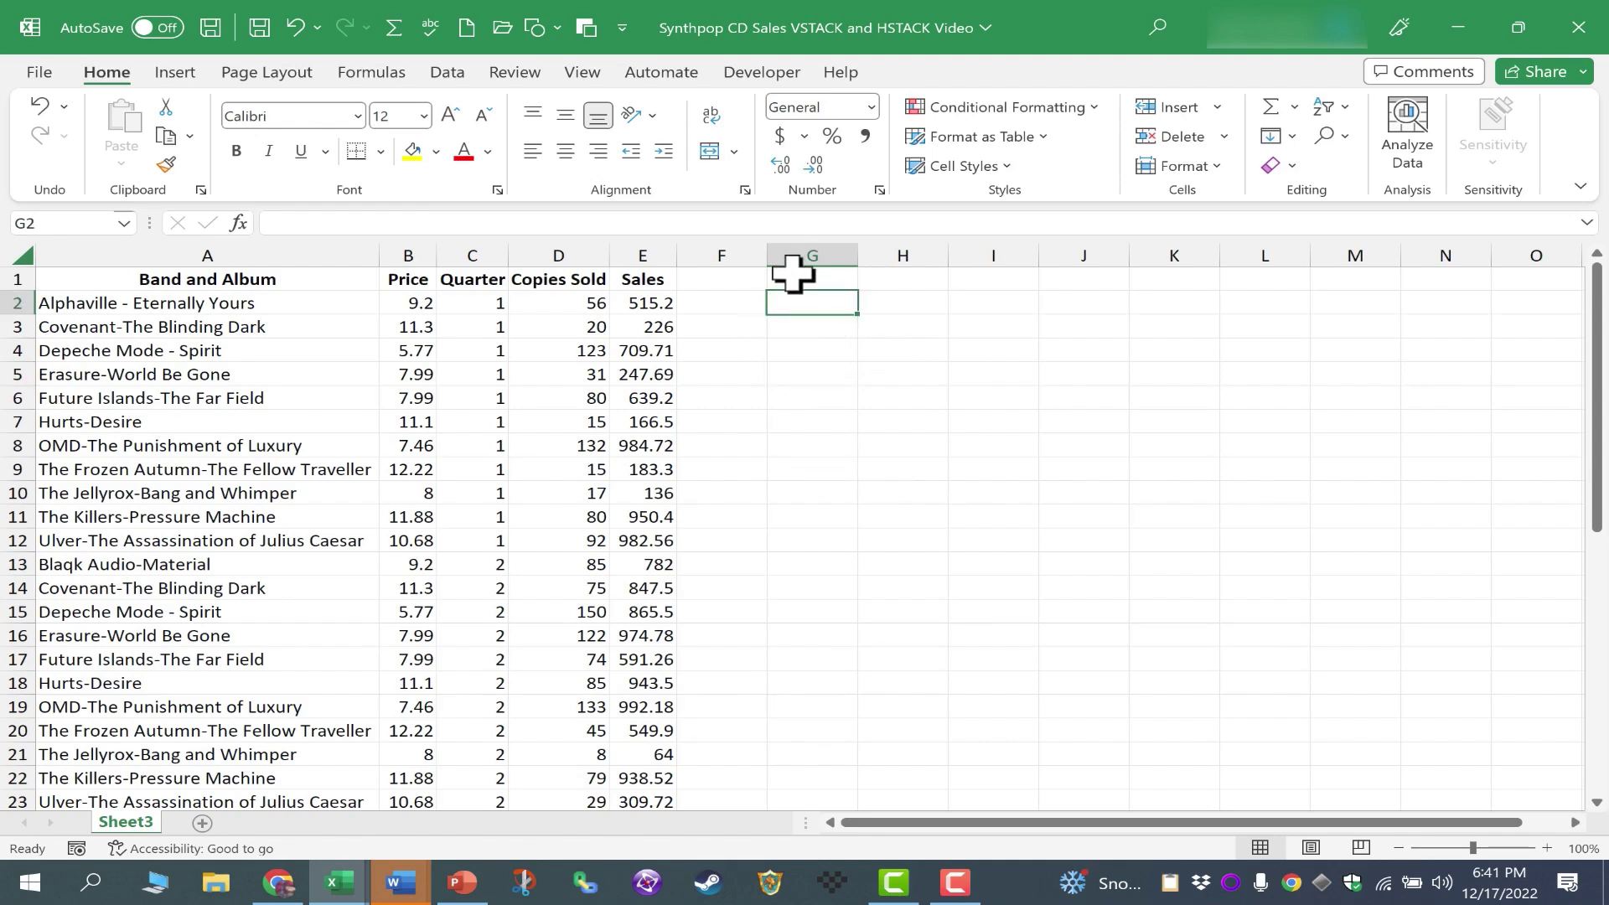
{"action": "left_click", "coordinate": [793, 278]}
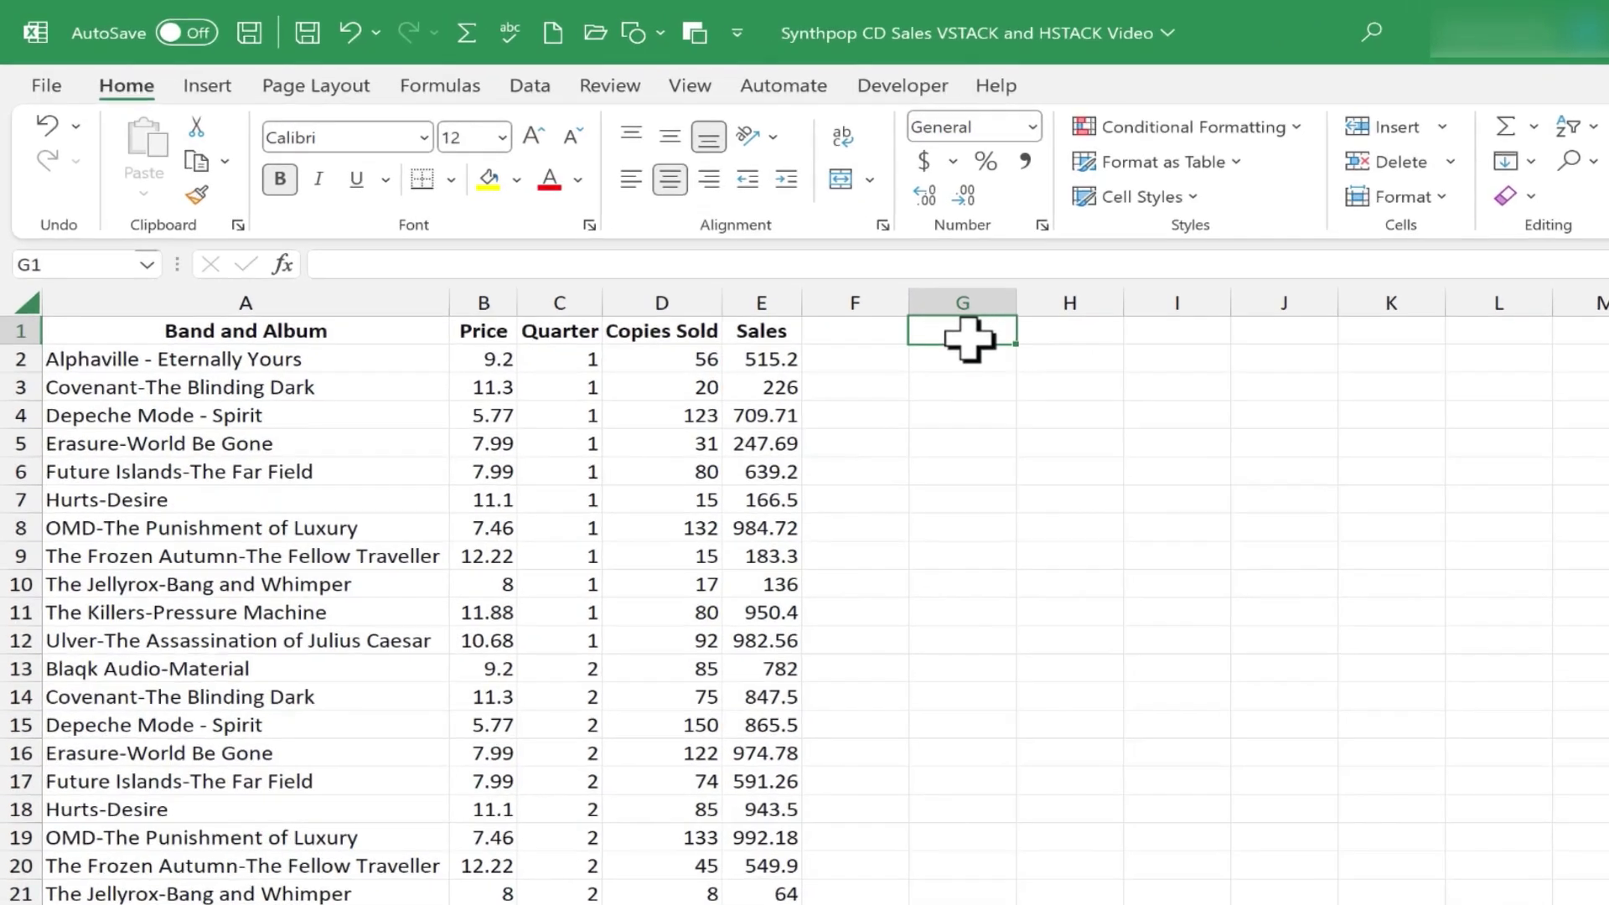
{"action": "type", "text": "="}
{"action": "type", "text": "hstack("}
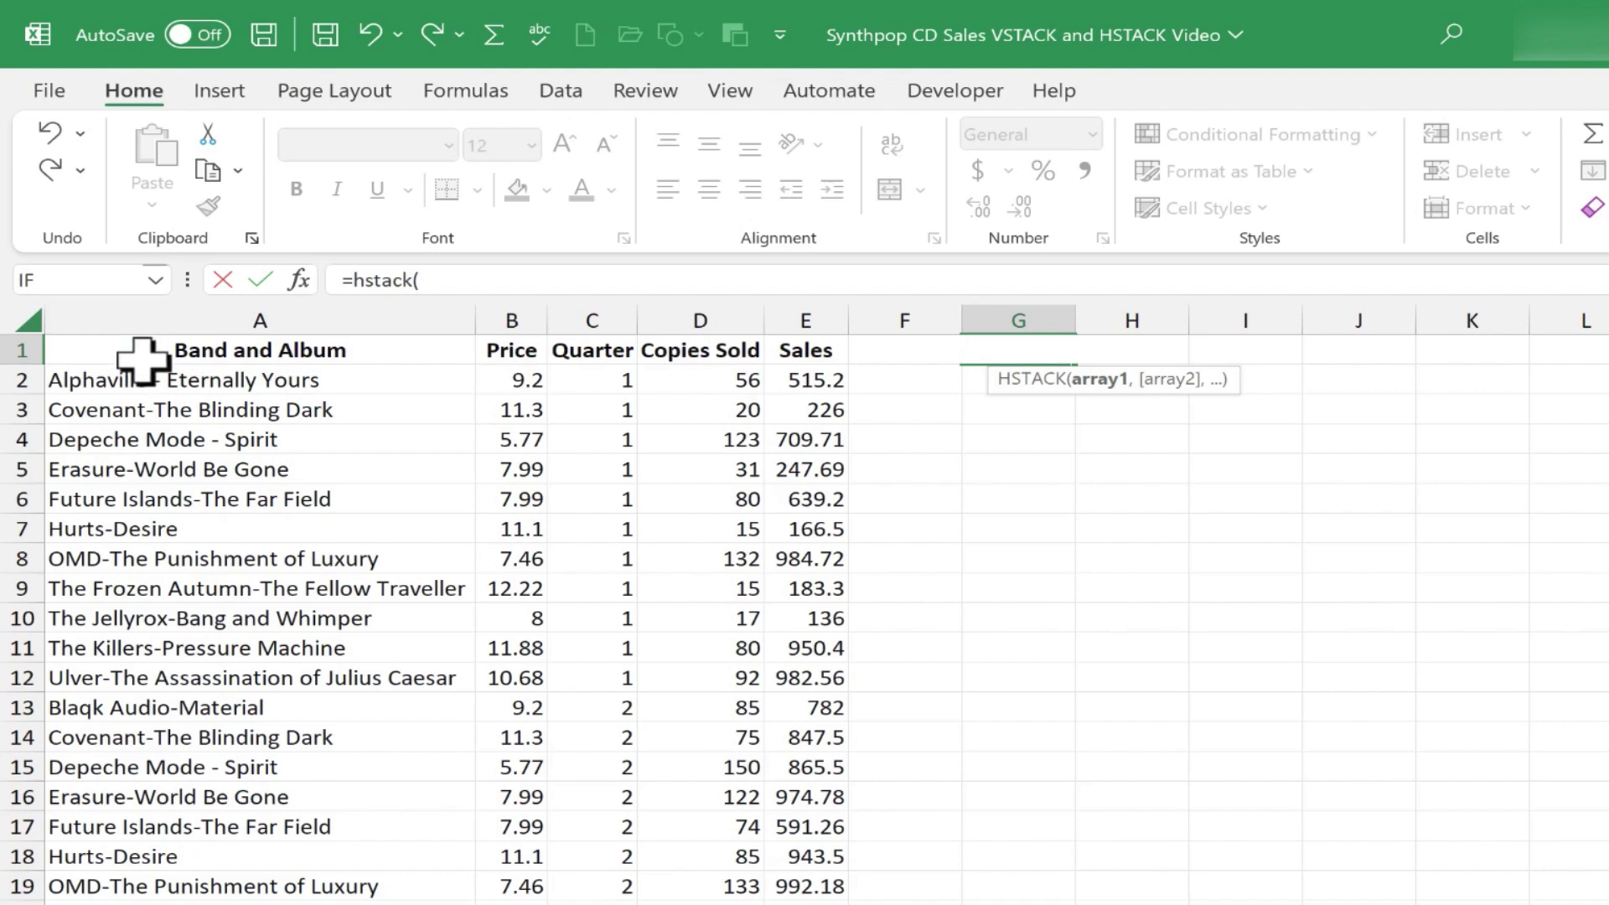
{"action": "left_click_drag", "start_coordinate": [143, 356], "coordinate": [793, 675]}
{"action": "type", "text": ","}
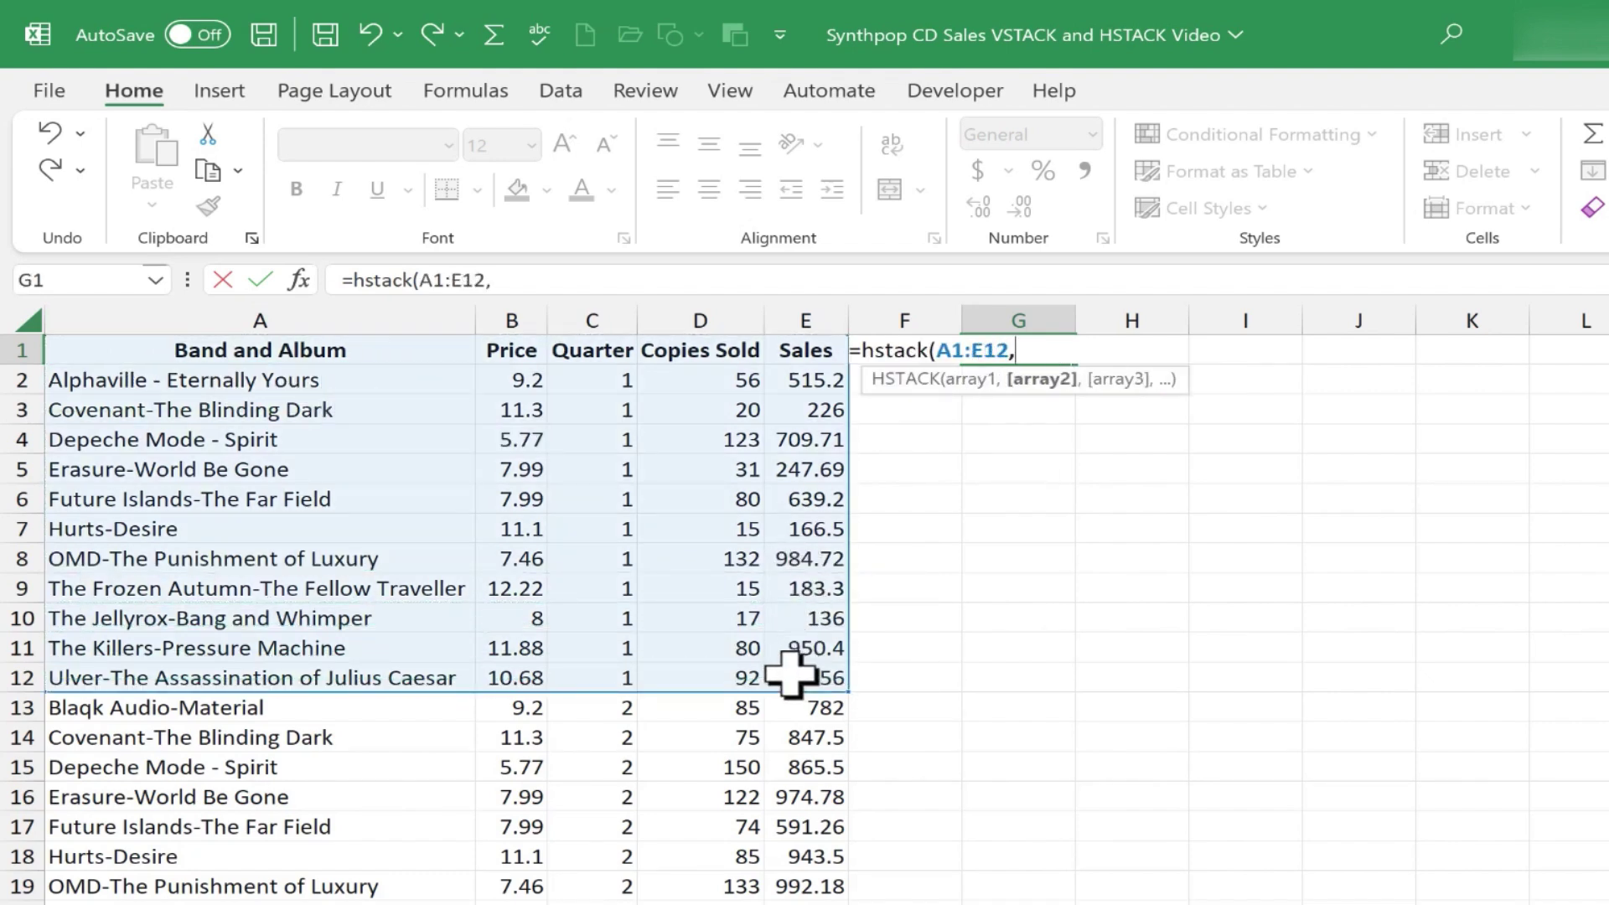
{"action": "scroll", "coordinate": [531, 693], "scroll_direction": "down", "scroll_amount": 2}
{"action": "left_click_drag", "start_coordinate": [243, 530], "coordinate": [782, 821]}
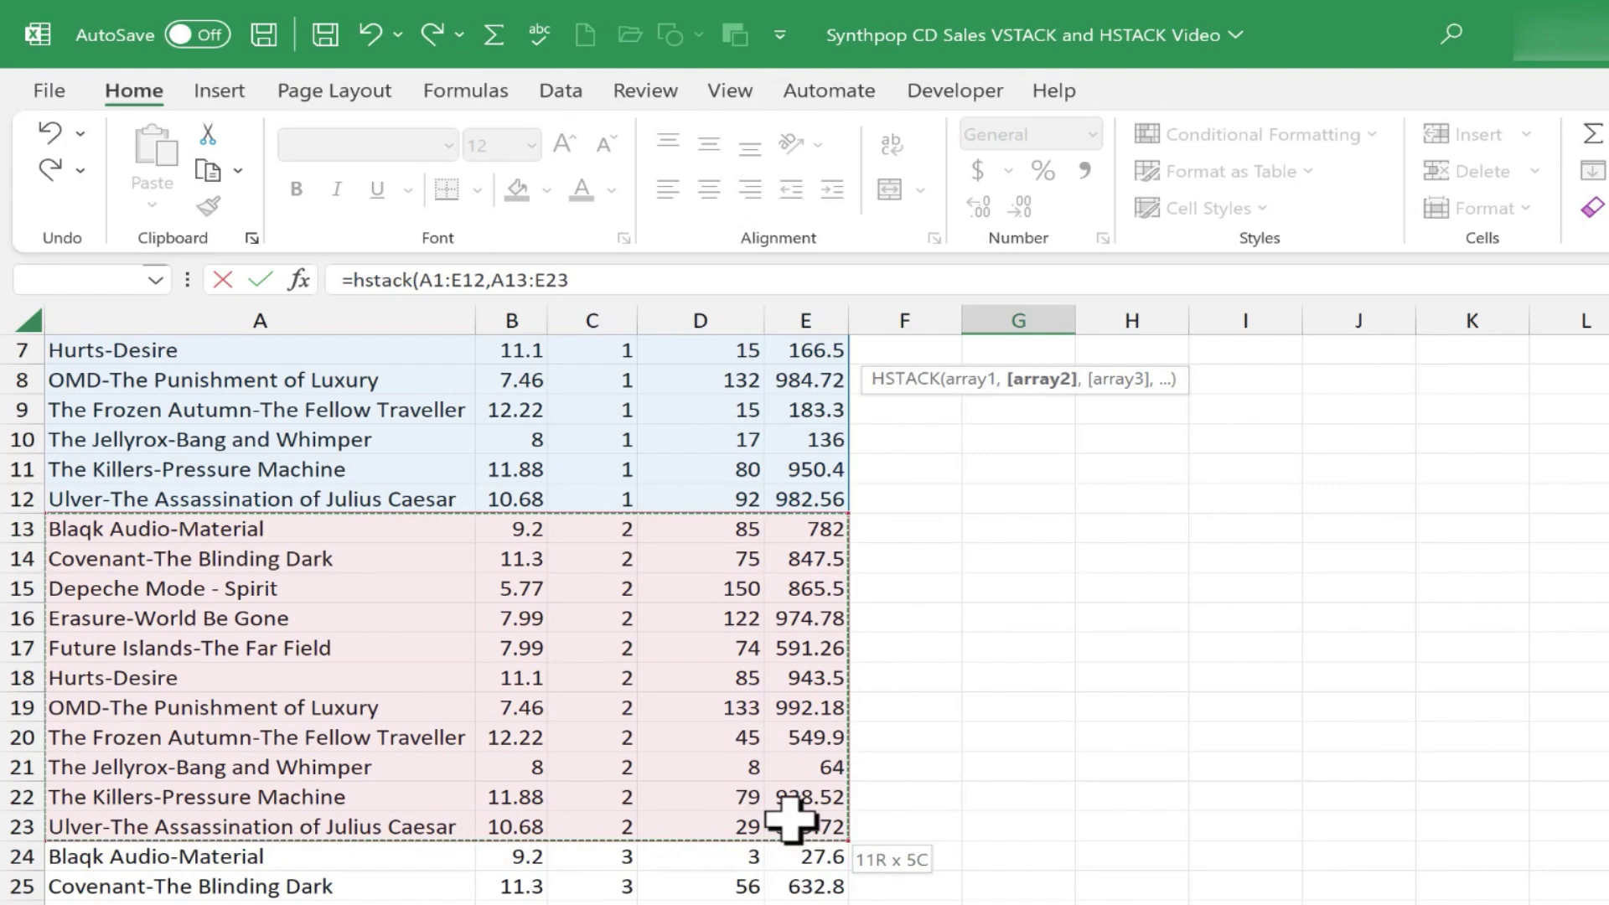
{"action": "type", "text": ","}
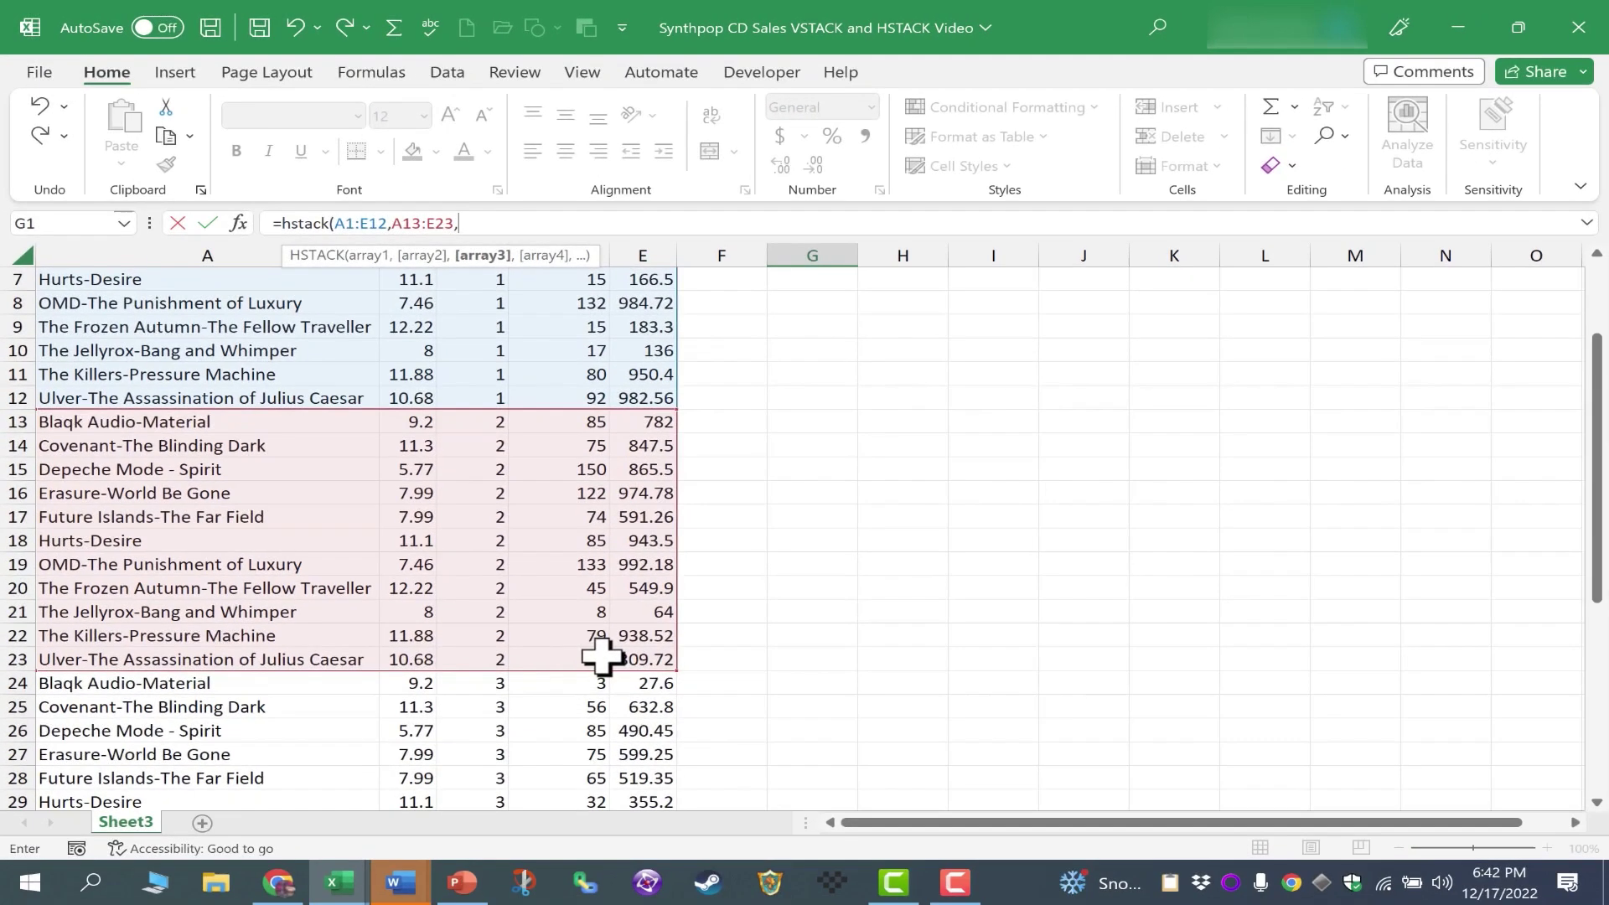
{"action": "left_click_drag", "start_coordinate": [351, 682], "coordinate": [617, 682]}
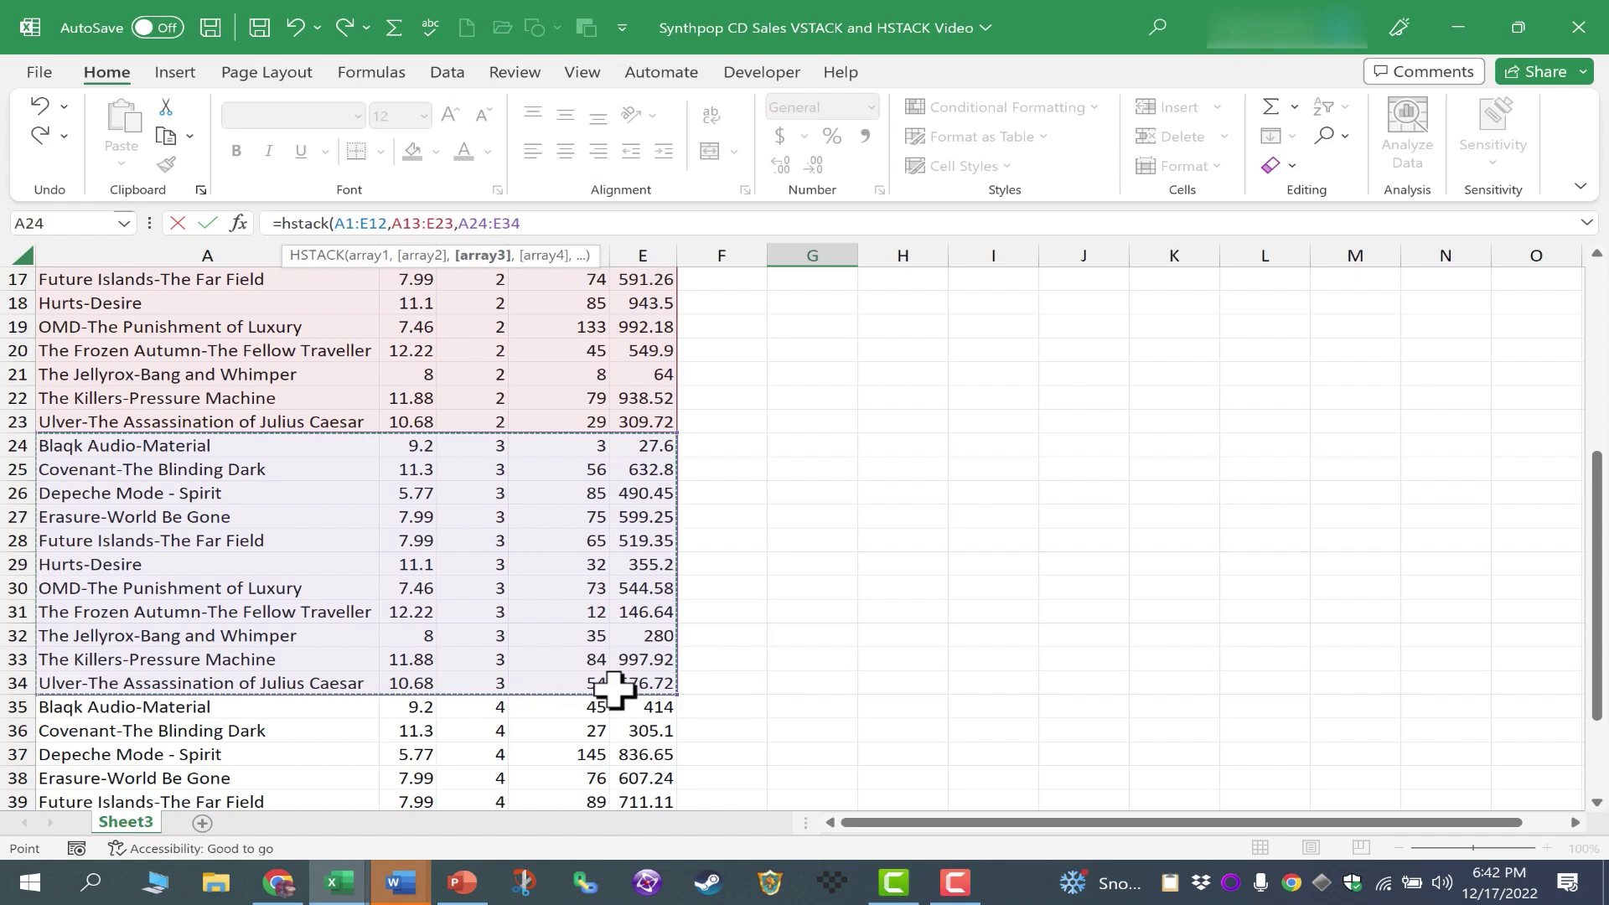
{"action": "type", "text": ","}
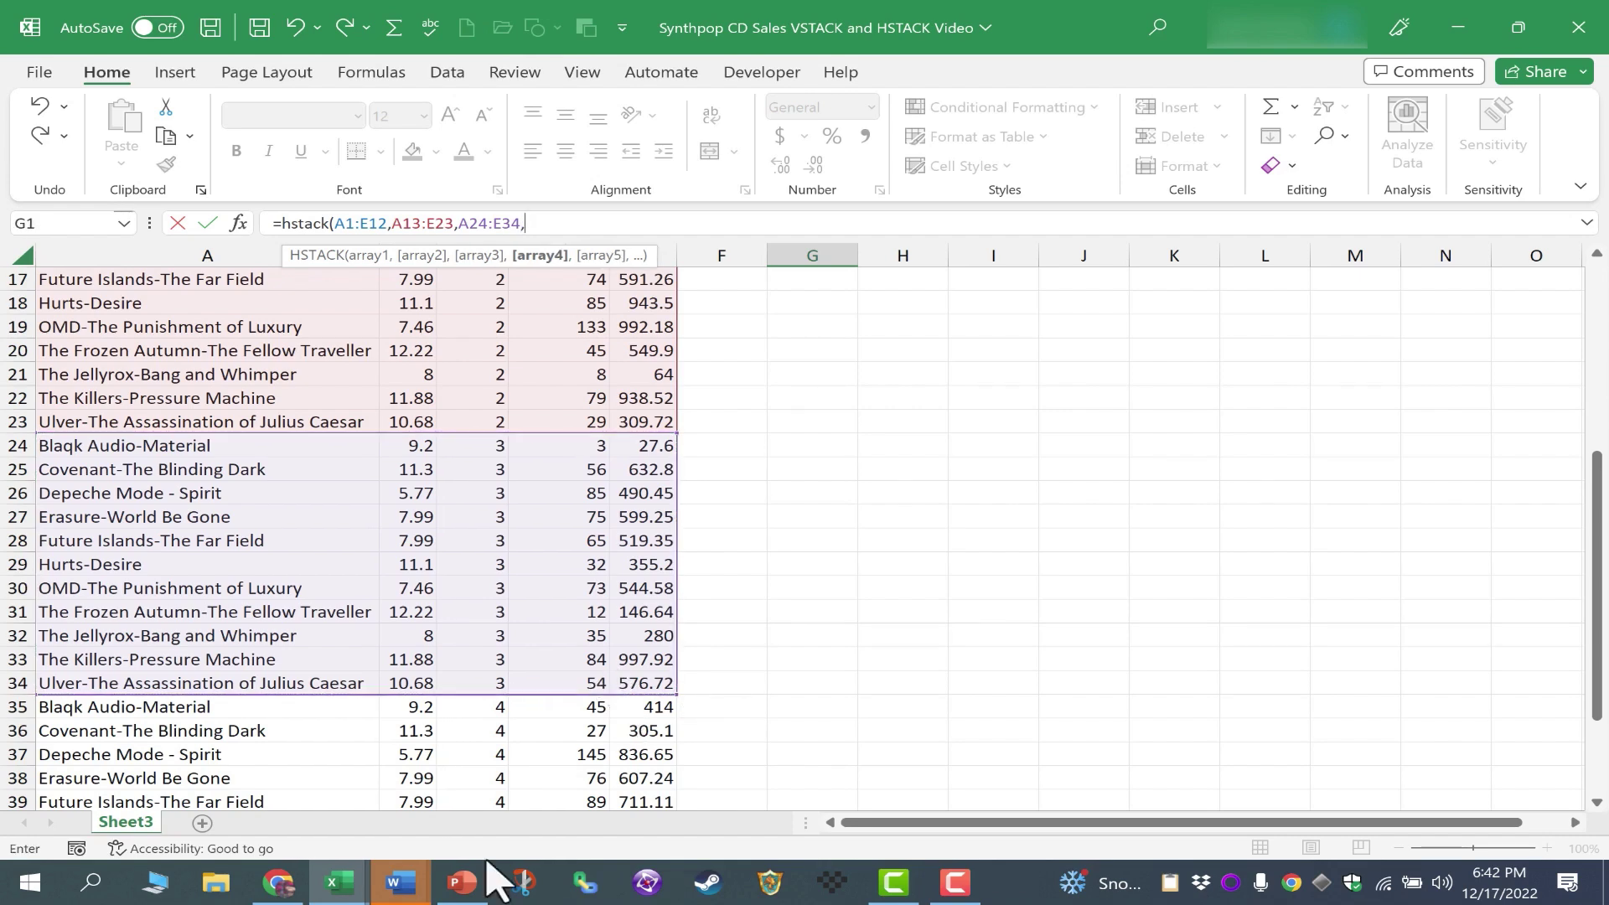
{"action": "left_click_drag", "start_coordinate": [168, 706], "coordinate": [641, 708]}
{"action": "type", "text": ")"}
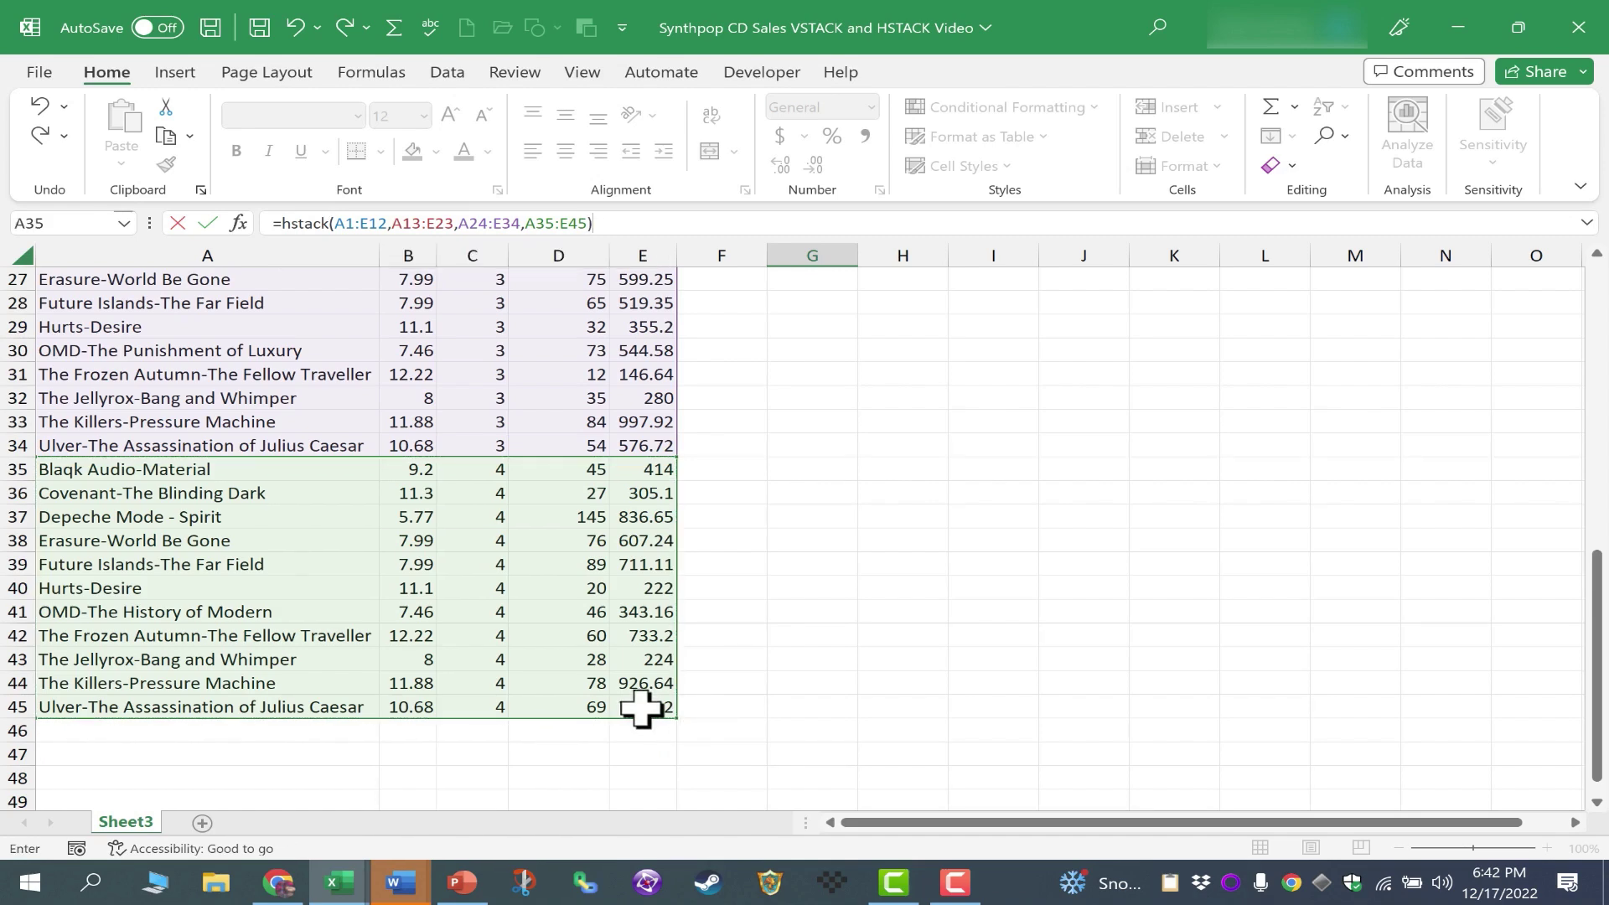
{"action": "key", "text": "ctrl+Return"}
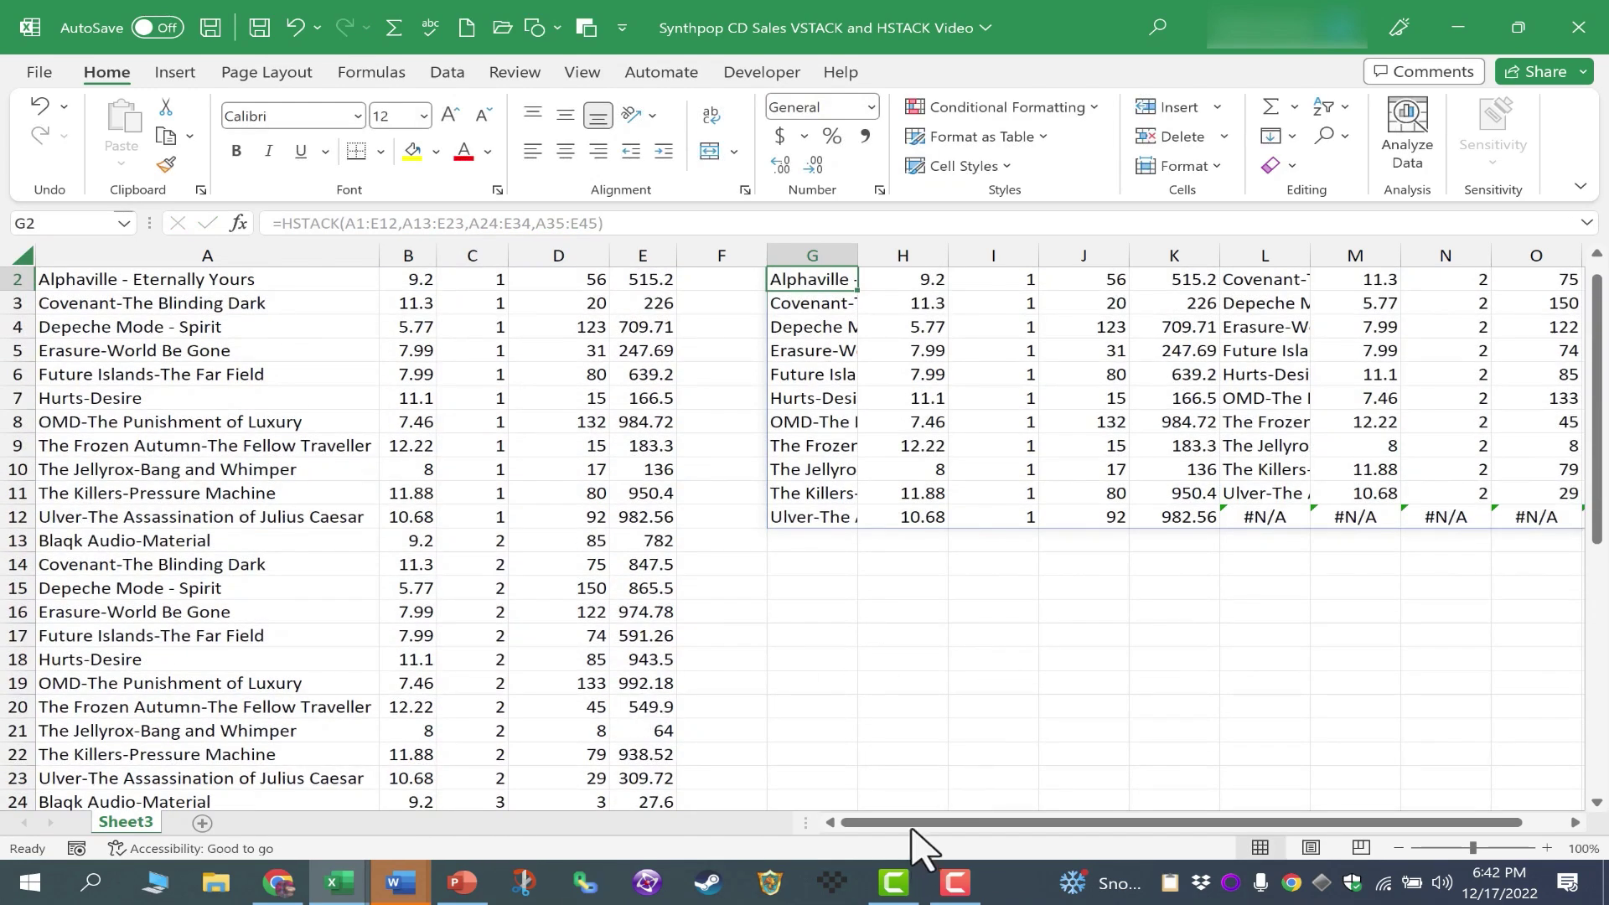
Step: Review the misaligned HSTACK output around L1, then undo it to clear the result
{"action": "scroll", "coordinate": [951, 784], "scroll_direction": "up", "scroll_amount": 1}
{"action": "left_click_drag", "start_coordinate": [932, 820], "coordinate": [1257, 823]}
{"action": "left_click", "coordinate": [1265, 279]}
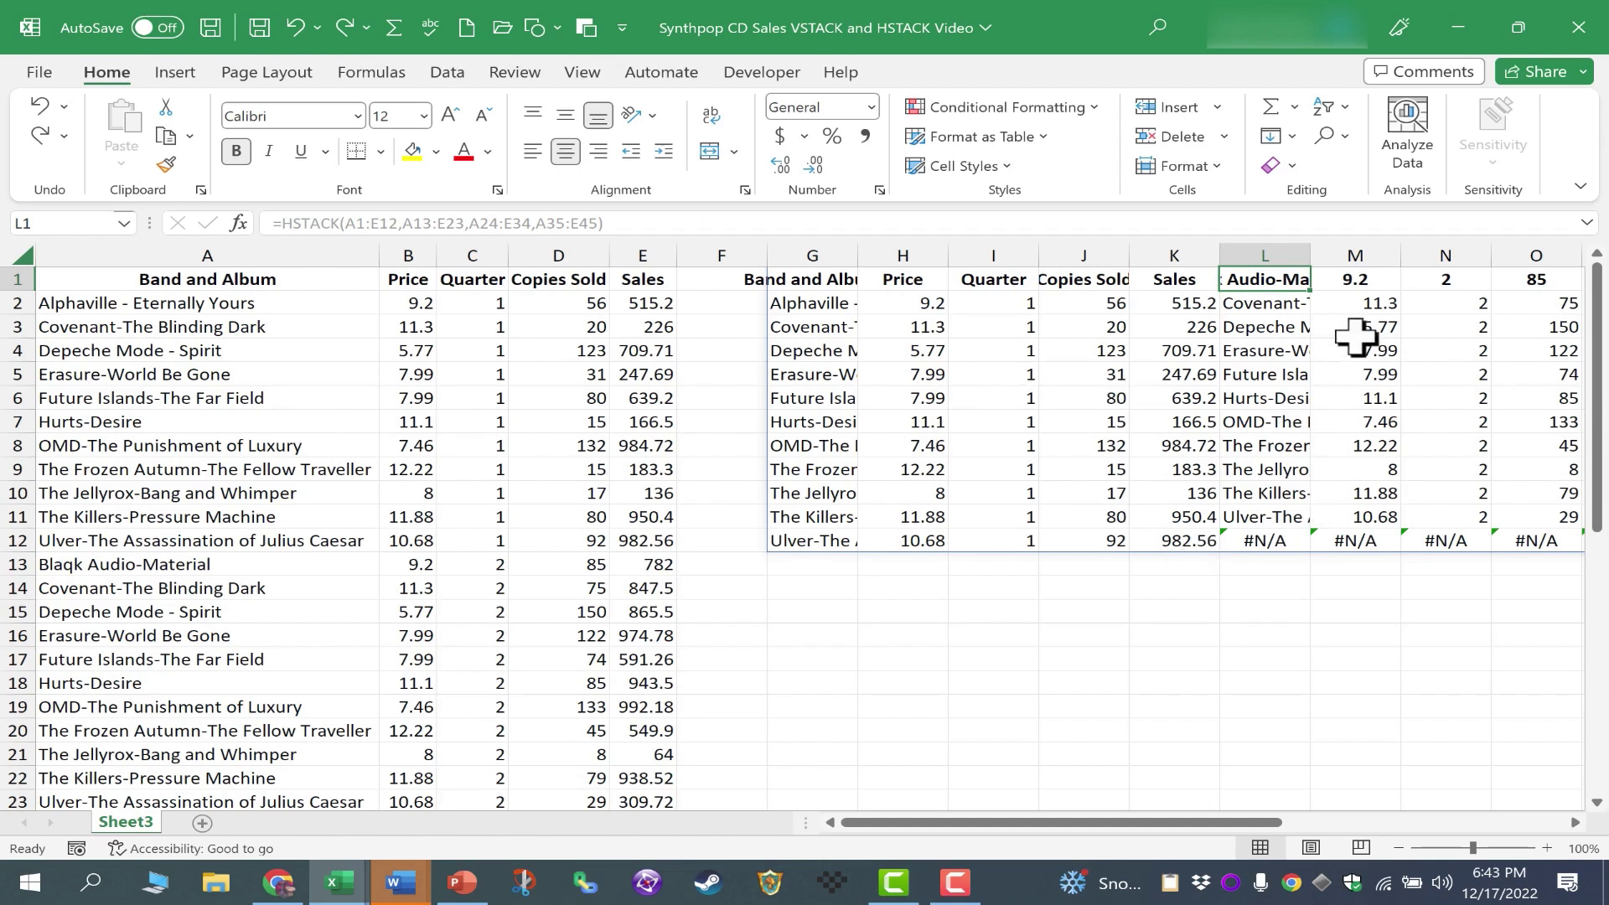
{"action": "scroll", "coordinate": [1214, 754], "scroll_direction": "right", "scroll_amount": 2}
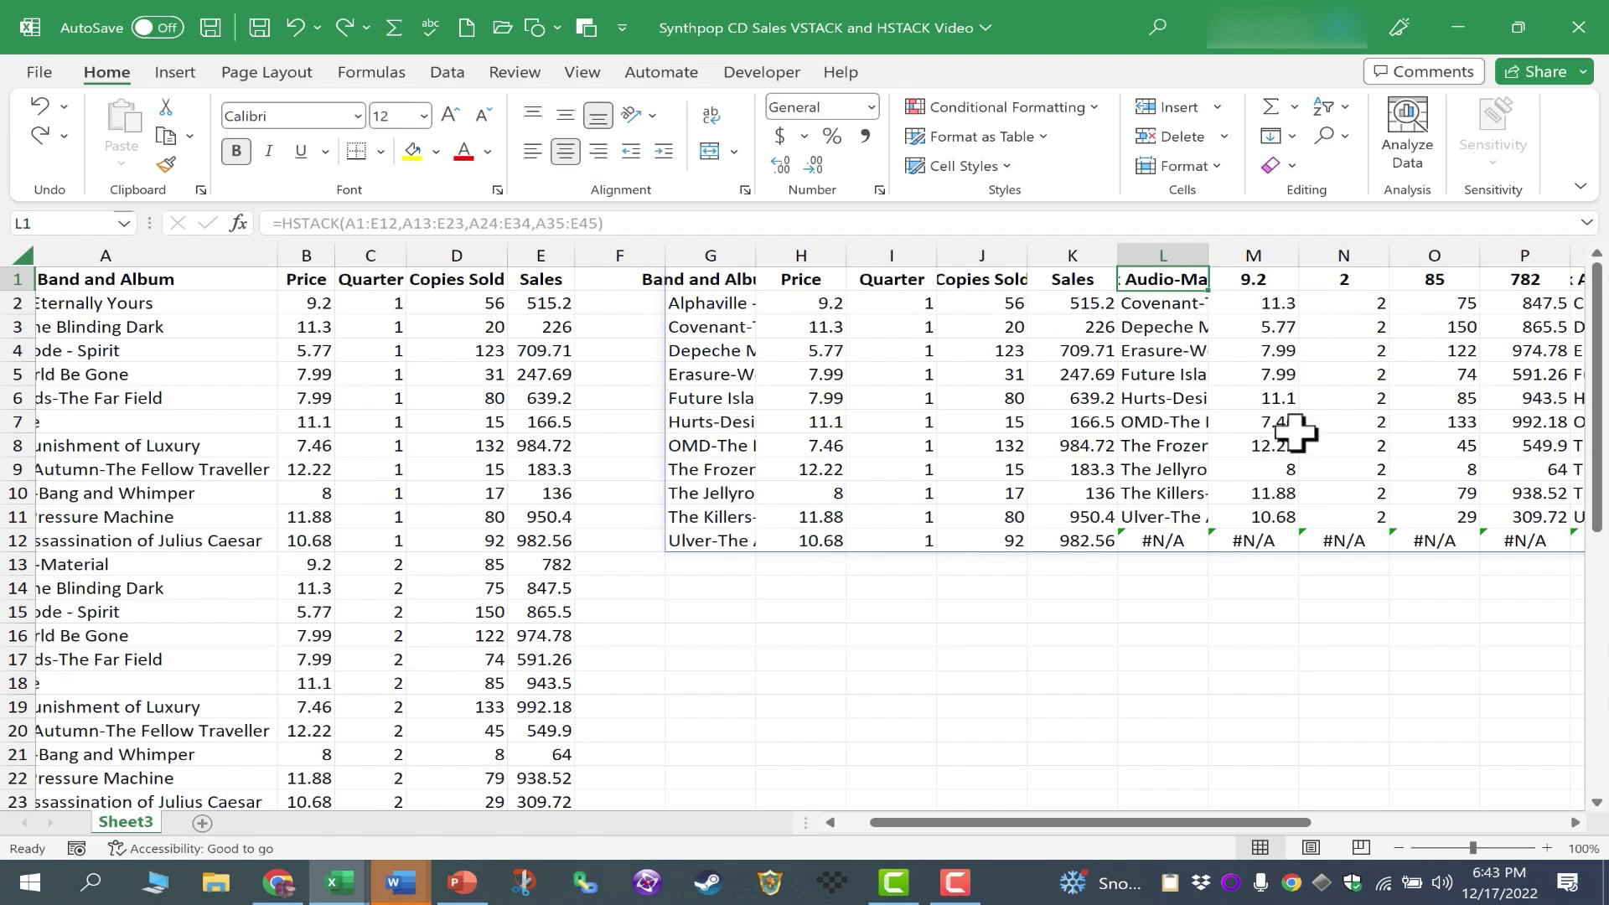
{"action": "left_click_drag", "start_coordinate": [1238, 825], "coordinate": [1305, 829]}
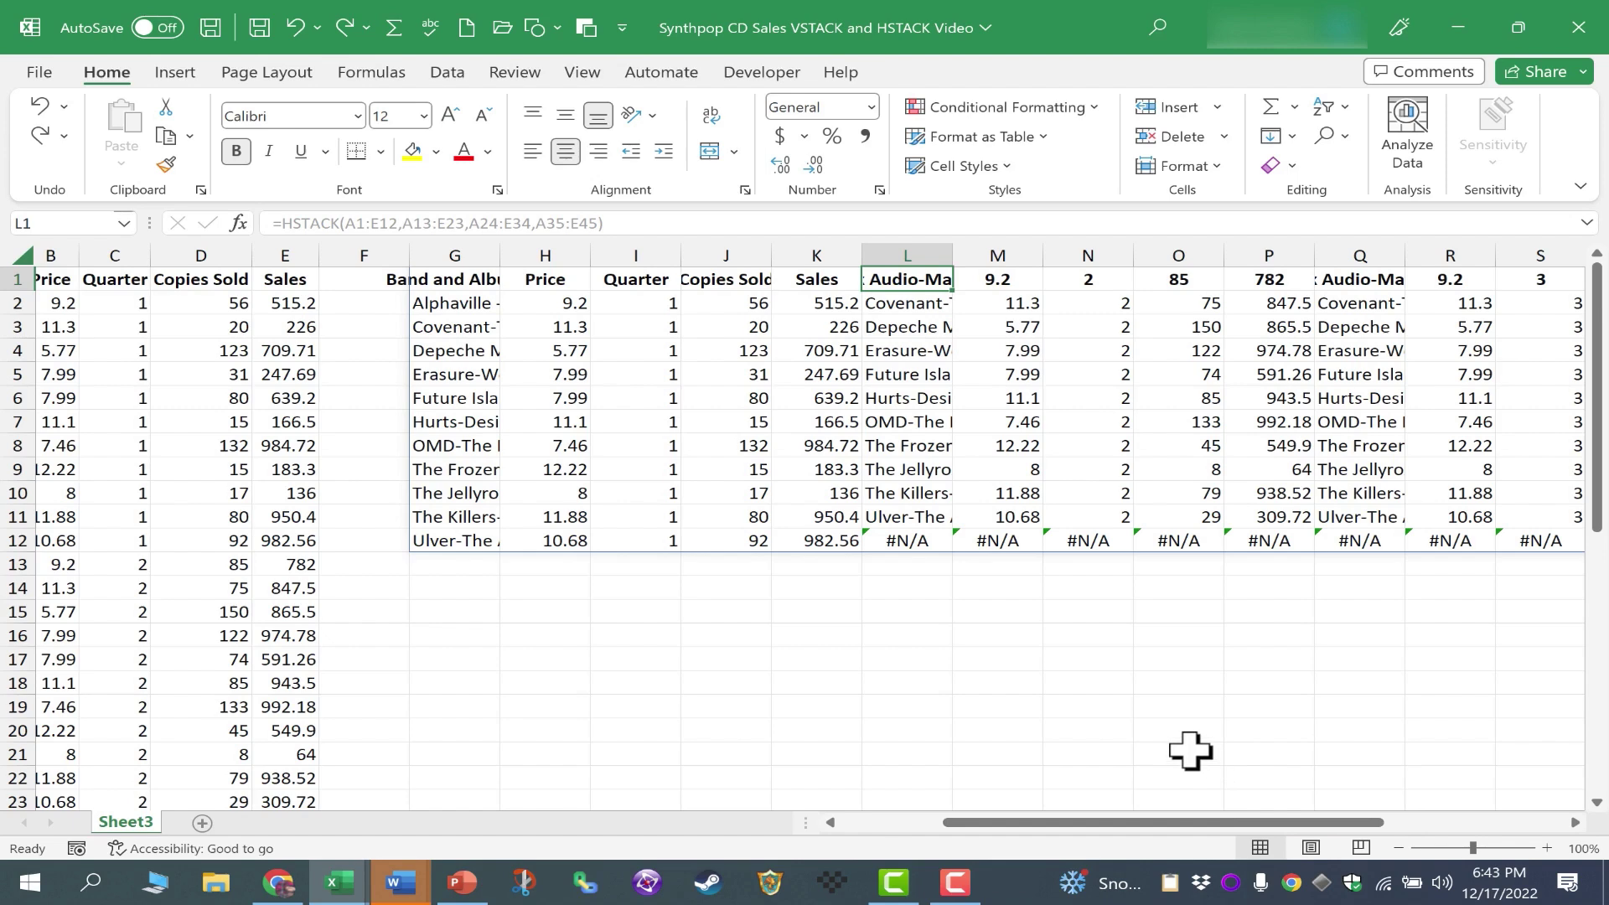
{"action": "key", "text": "ctrl+z"}
{"action": "key", "text": "ctrl+z"}
{"action": "left_click_drag", "start_coordinate": [1196, 822], "coordinate": [1047, 822]}
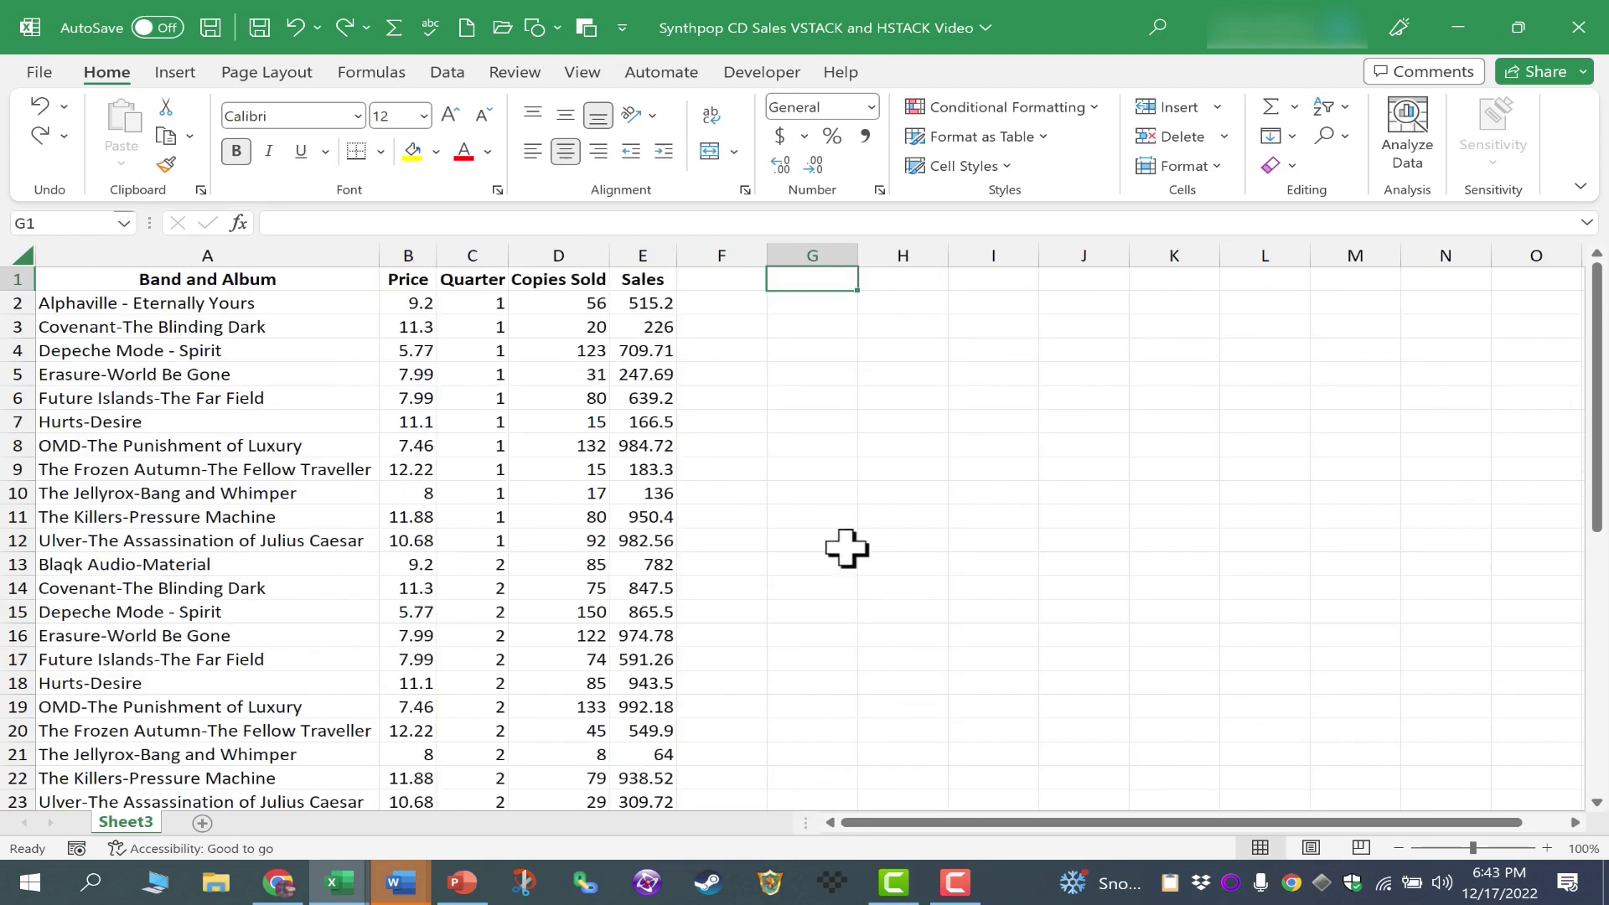
Step: Insert empty rows above the quarter 2, 3 and 4 blocks at rows 13, 25 and 37
{"action": "left_click", "coordinate": [11, 570]}
{"action": "right_click", "coordinate": [12, 570]}
{"action": "left_click", "coordinate": [119, 363]}
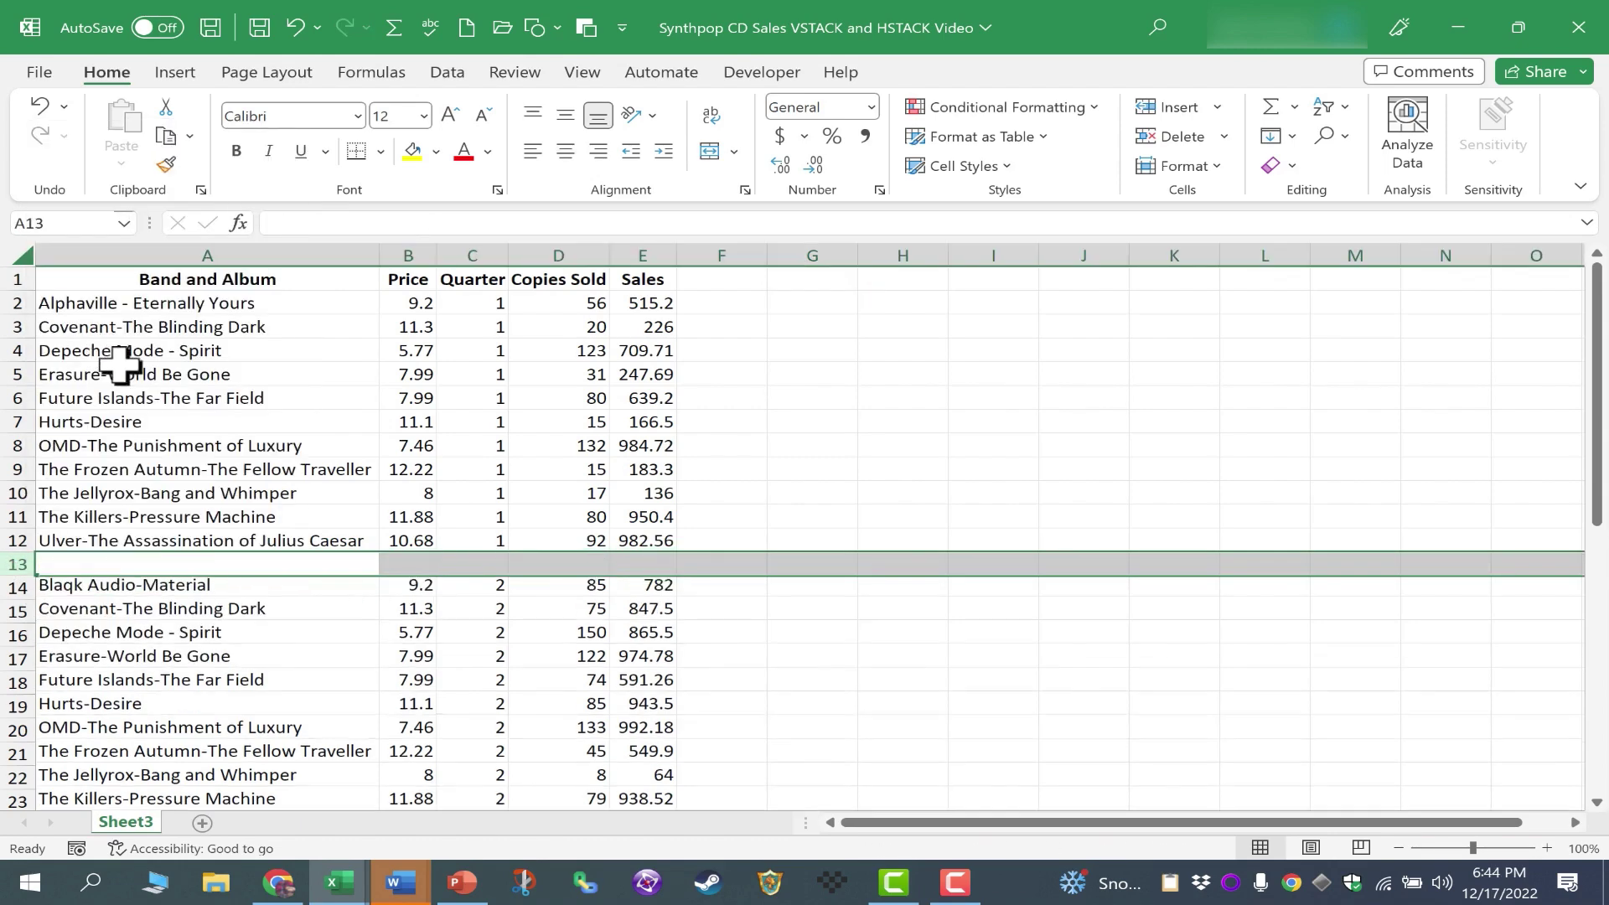
{"action": "scroll", "coordinate": [129, 596], "scroll_direction": "down", "scroll_amount": 5}
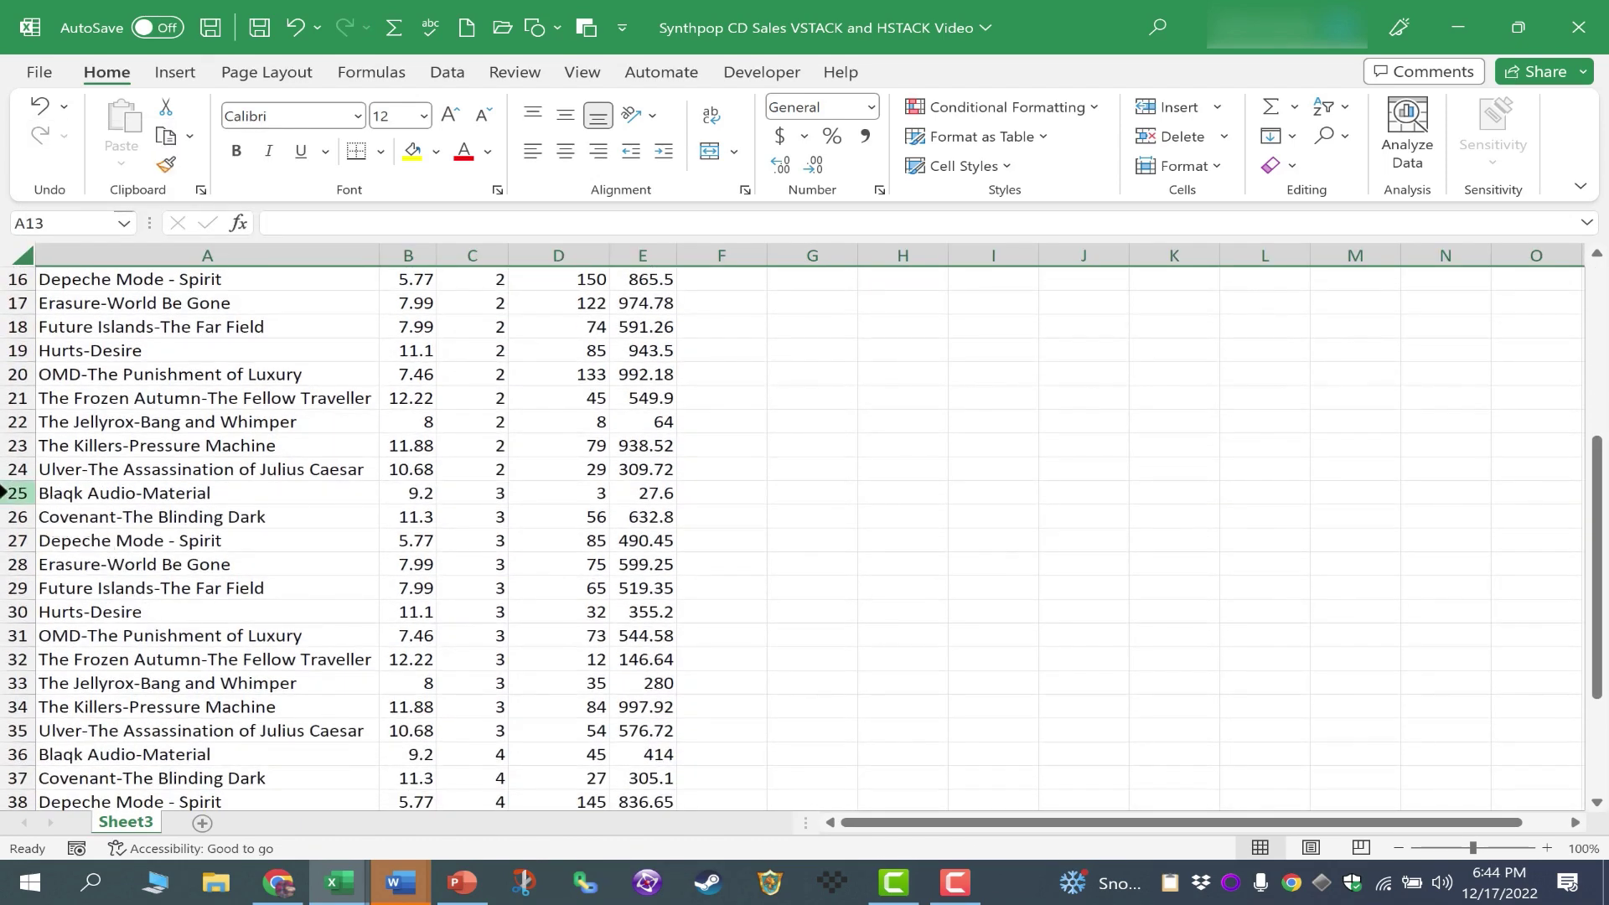
{"action": "left_click", "coordinate": [14, 495]}
{"action": "right_click", "coordinate": [14, 494]}
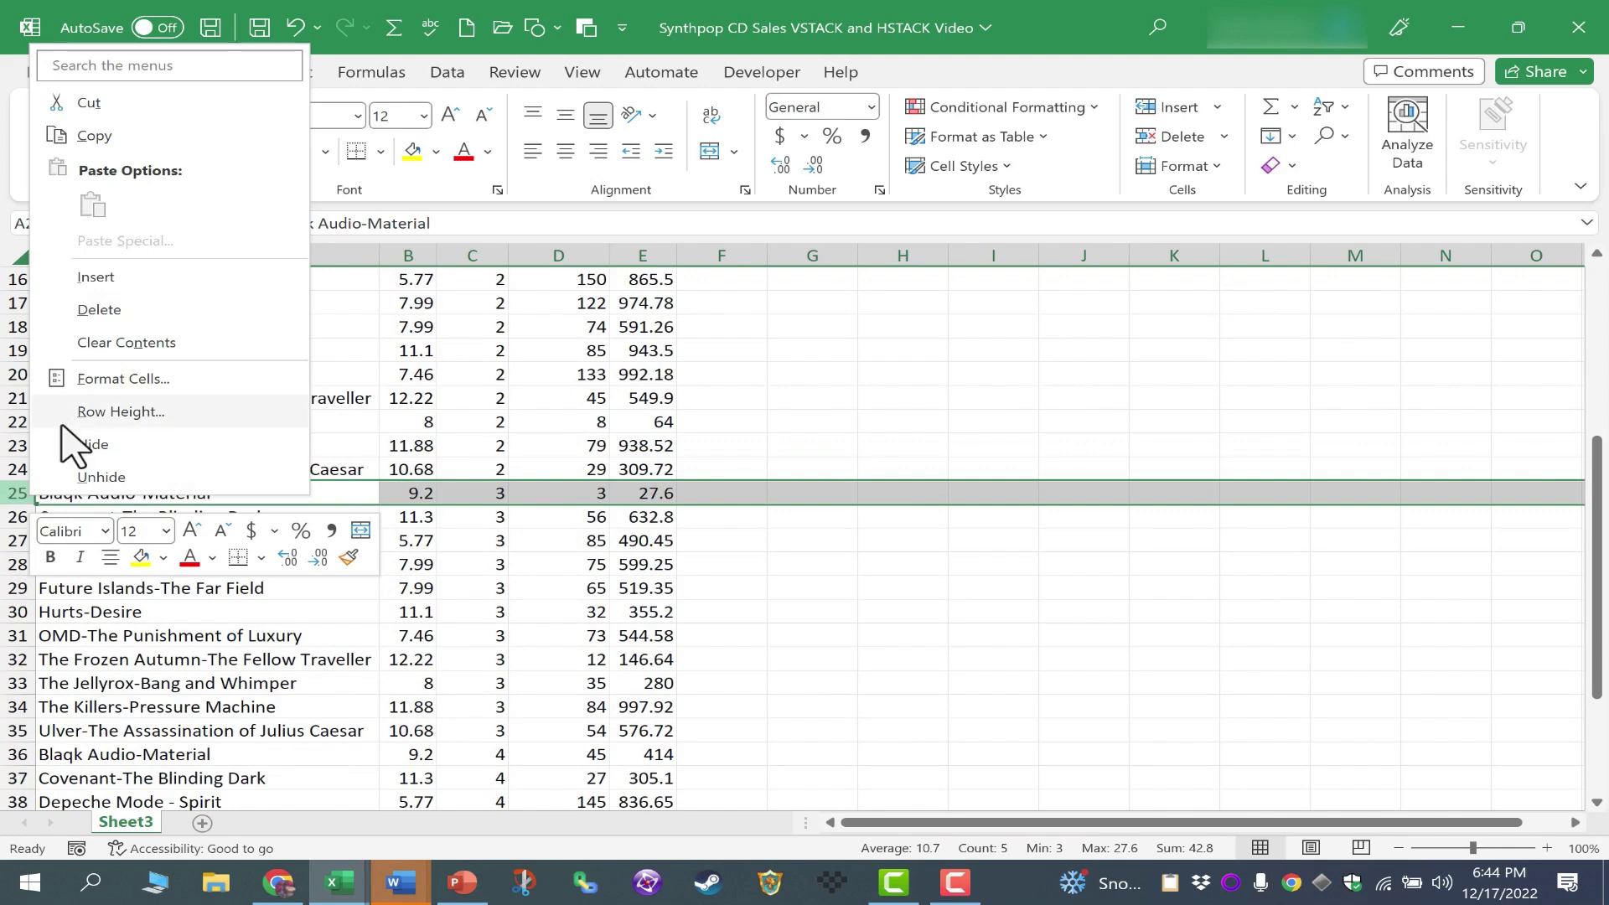
{"action": "left_click", "coordinate": [88, 276]}
{"action": "scroll", "coordinate": [132, 599], "scroll_direction": "down", "scroll_amount": 2}
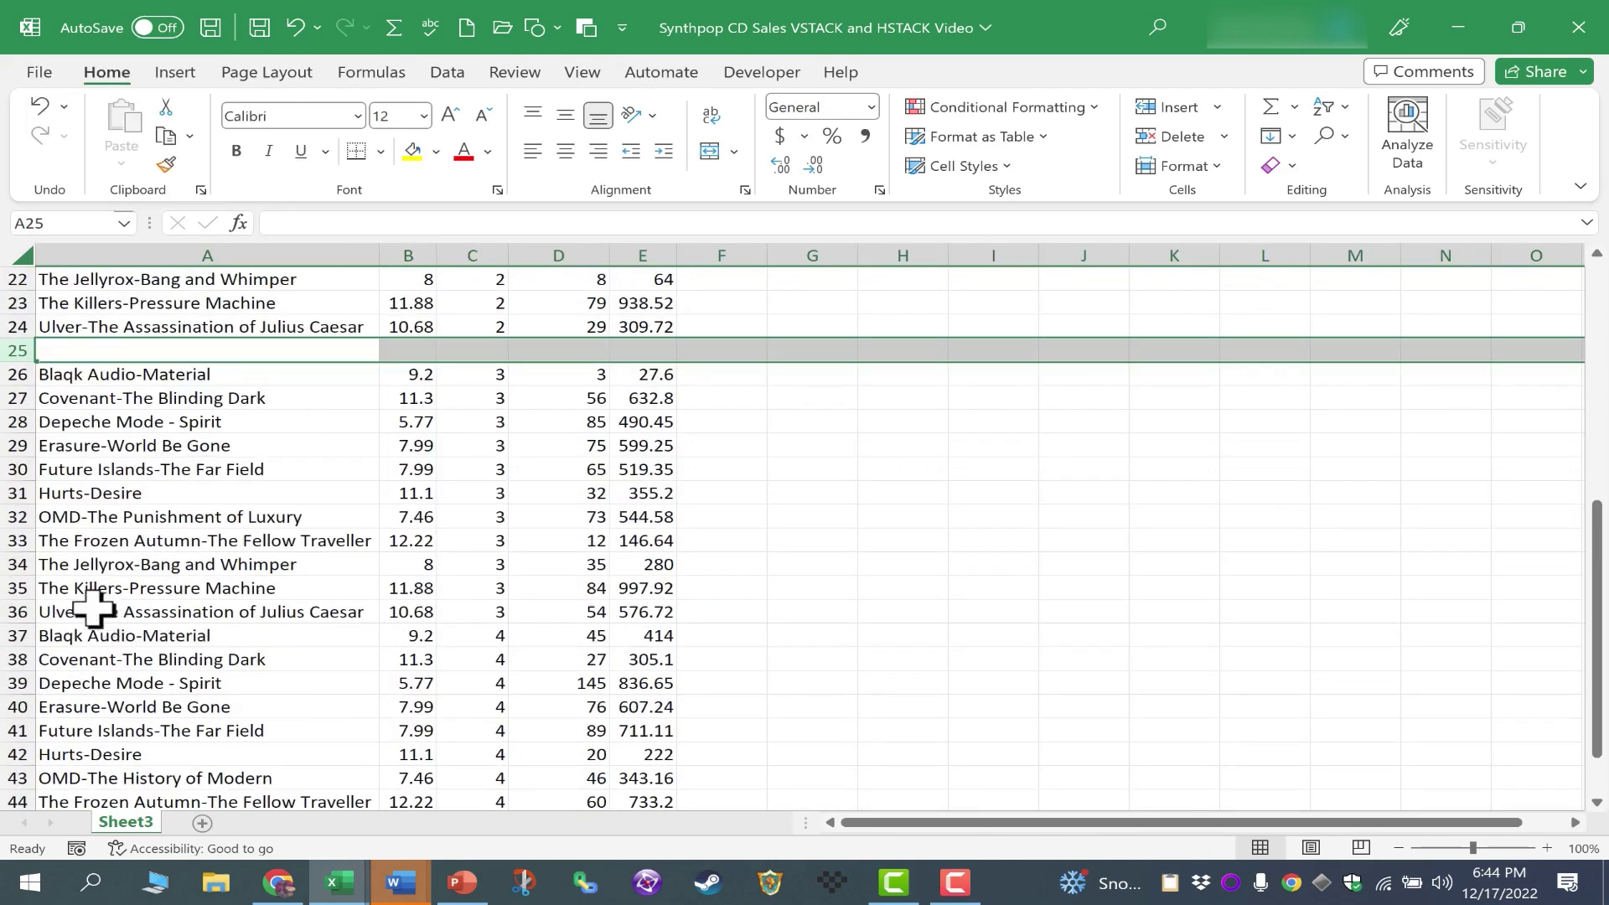
{"action": "right_click", "coordinate": [4, 639]}
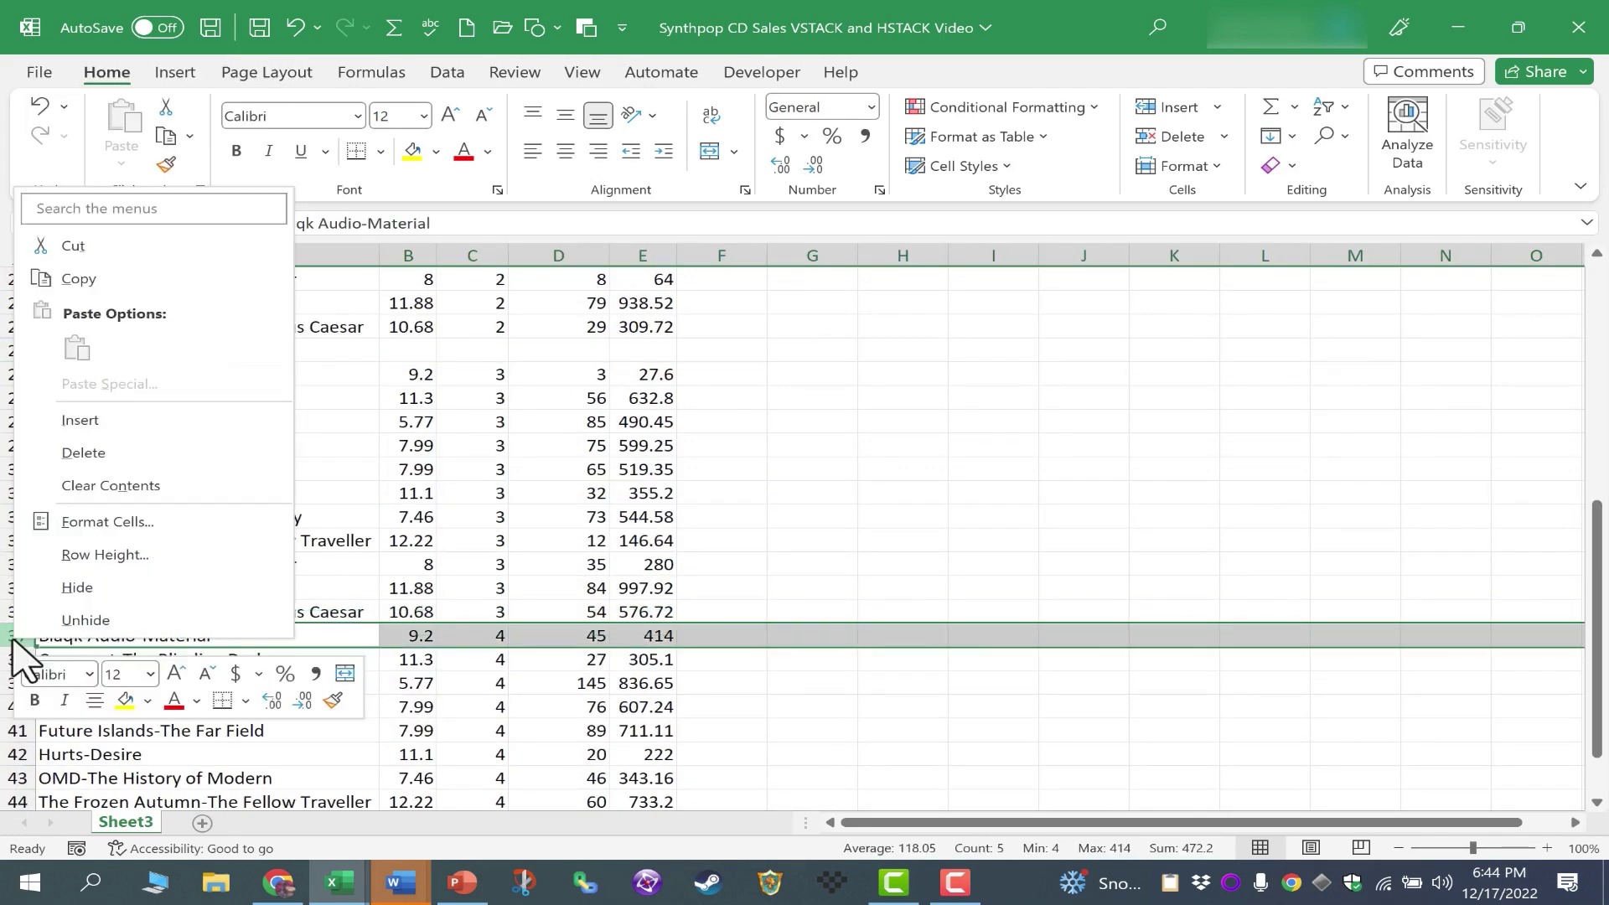
{"action": "left_click", "coordinate": [99, 423]}
{"action": "scroll", "coordinate": [758, 503], "scroll_direction": "up", "scroll_amount": 7}
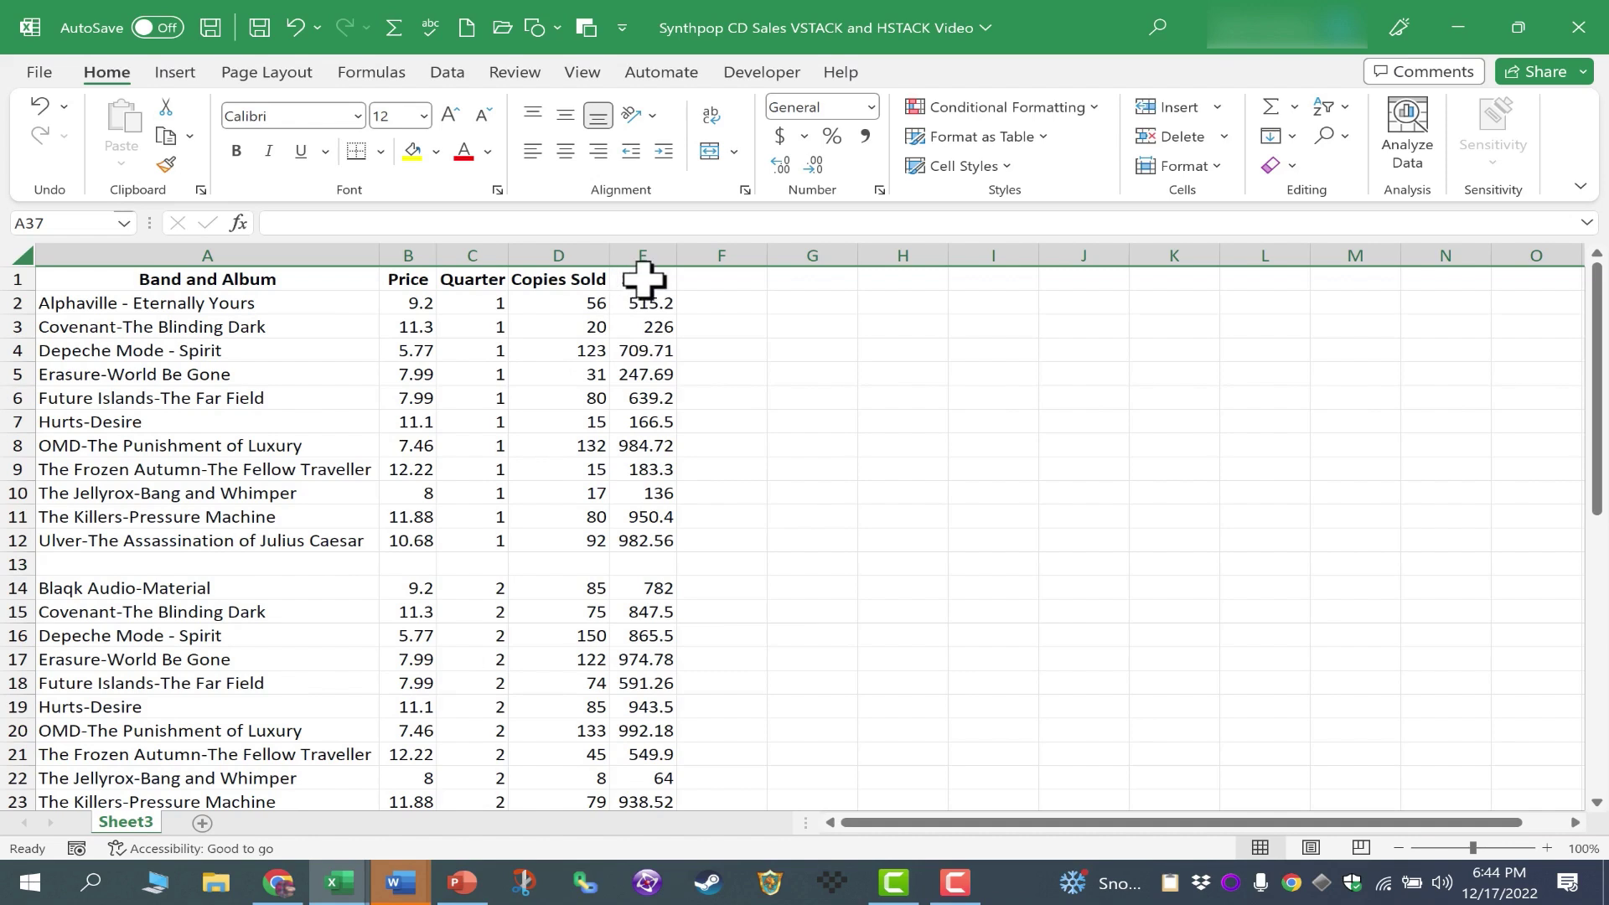
Step: Copy the A1:E1 header row into A13, A25 and A37
{"action": "left_click_drag", "start_coordinate": [643, 279], "coordinate": [176, 274]}
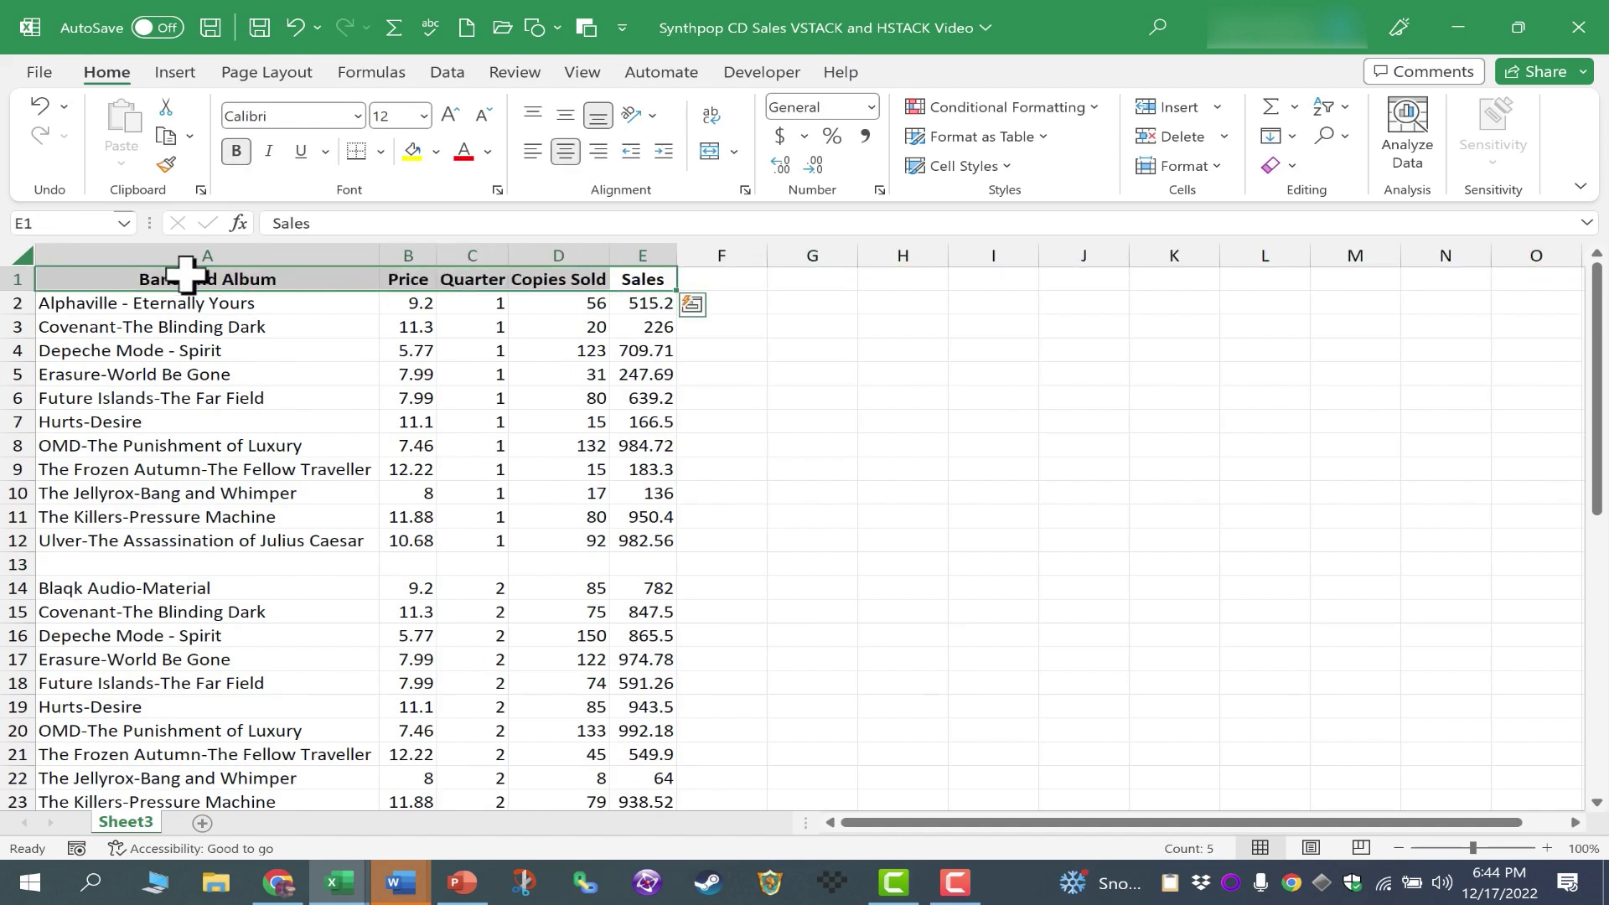
{"action": "key", "text": "ctrl+c"}
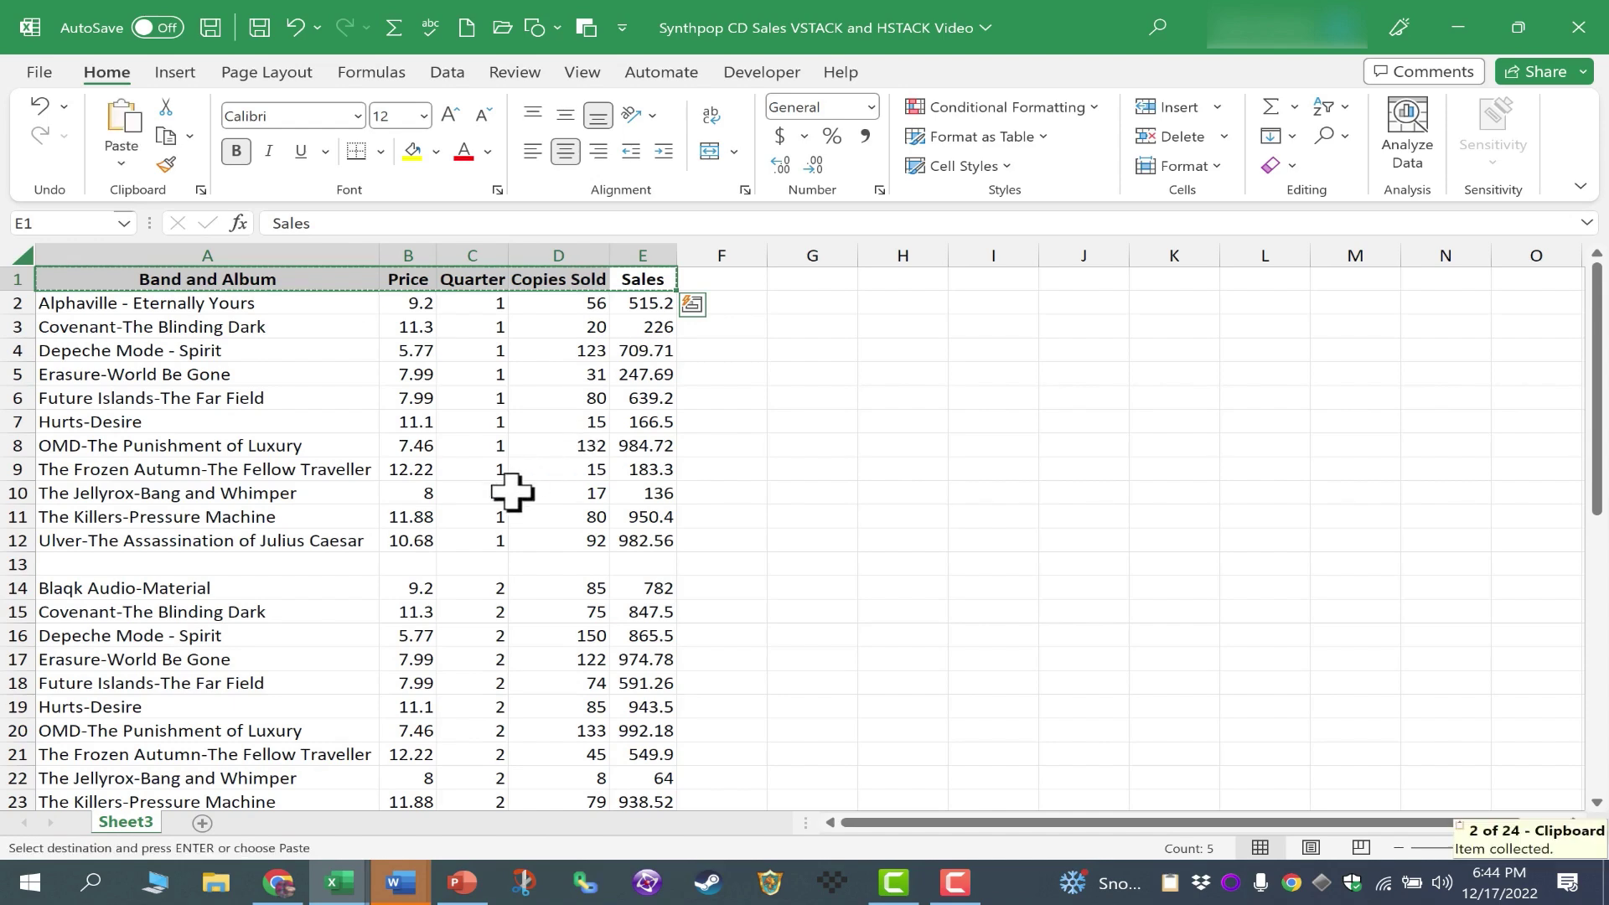
{"action": "left_click", "coordinate": [118, 564]}
{"action": "key", "text": "ctrl+v"}
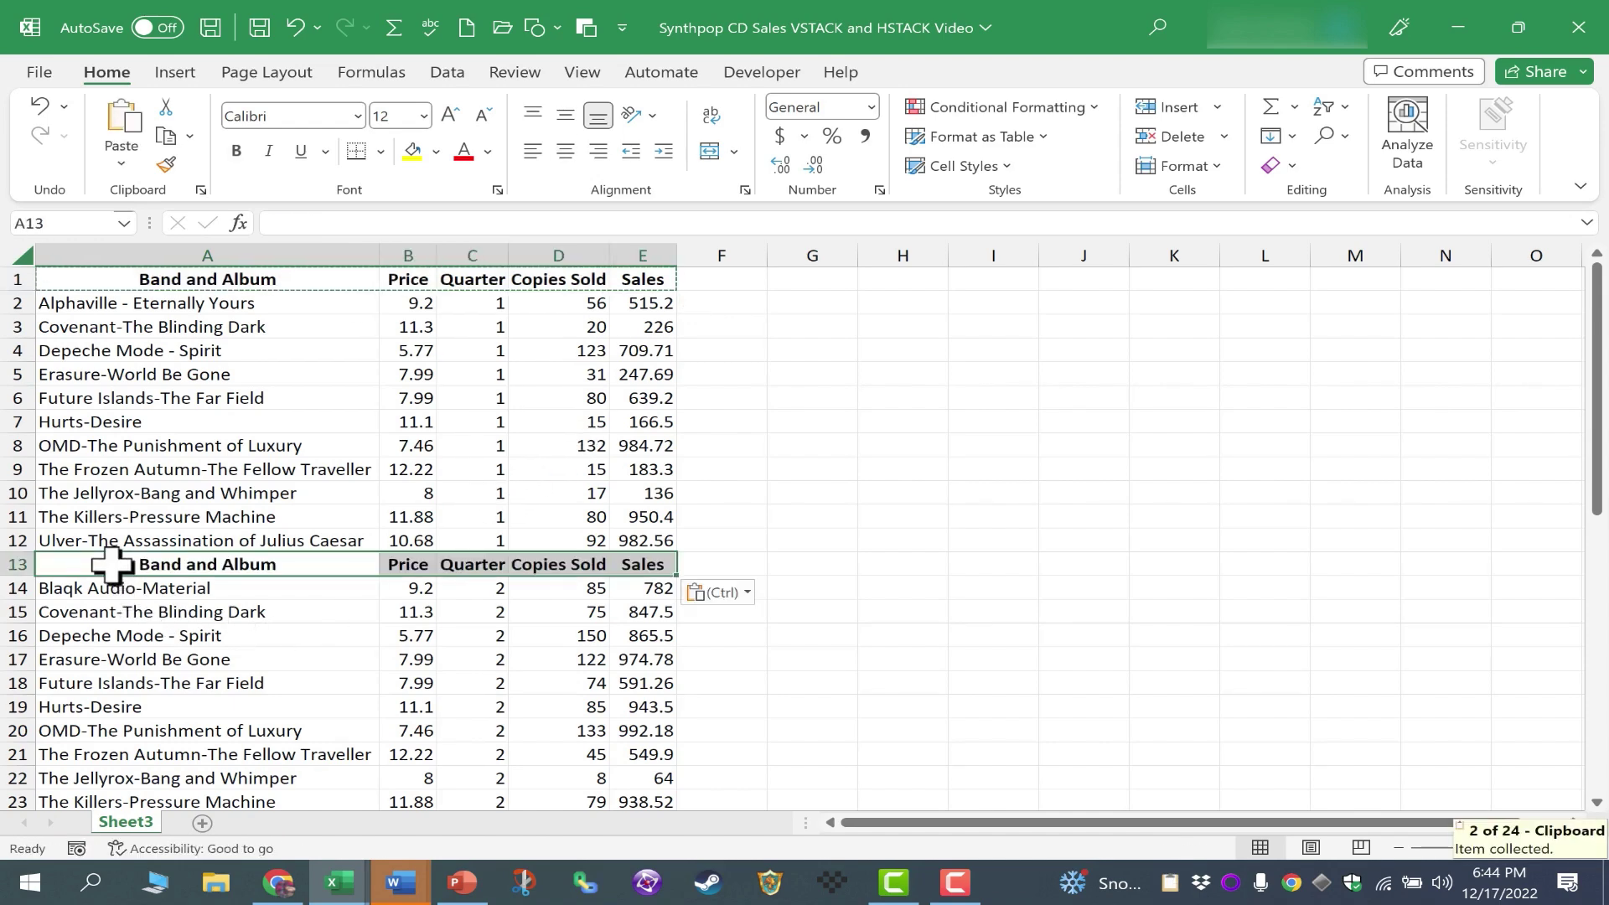
{"action": "scroll", "coordinate": [268, 589], "scroll_direction": "down", "scroll_amount": 5}
{"action": "scroll", "coordinate": [244, 575], "scroll_direction": "up", "scroll_amount": 5}
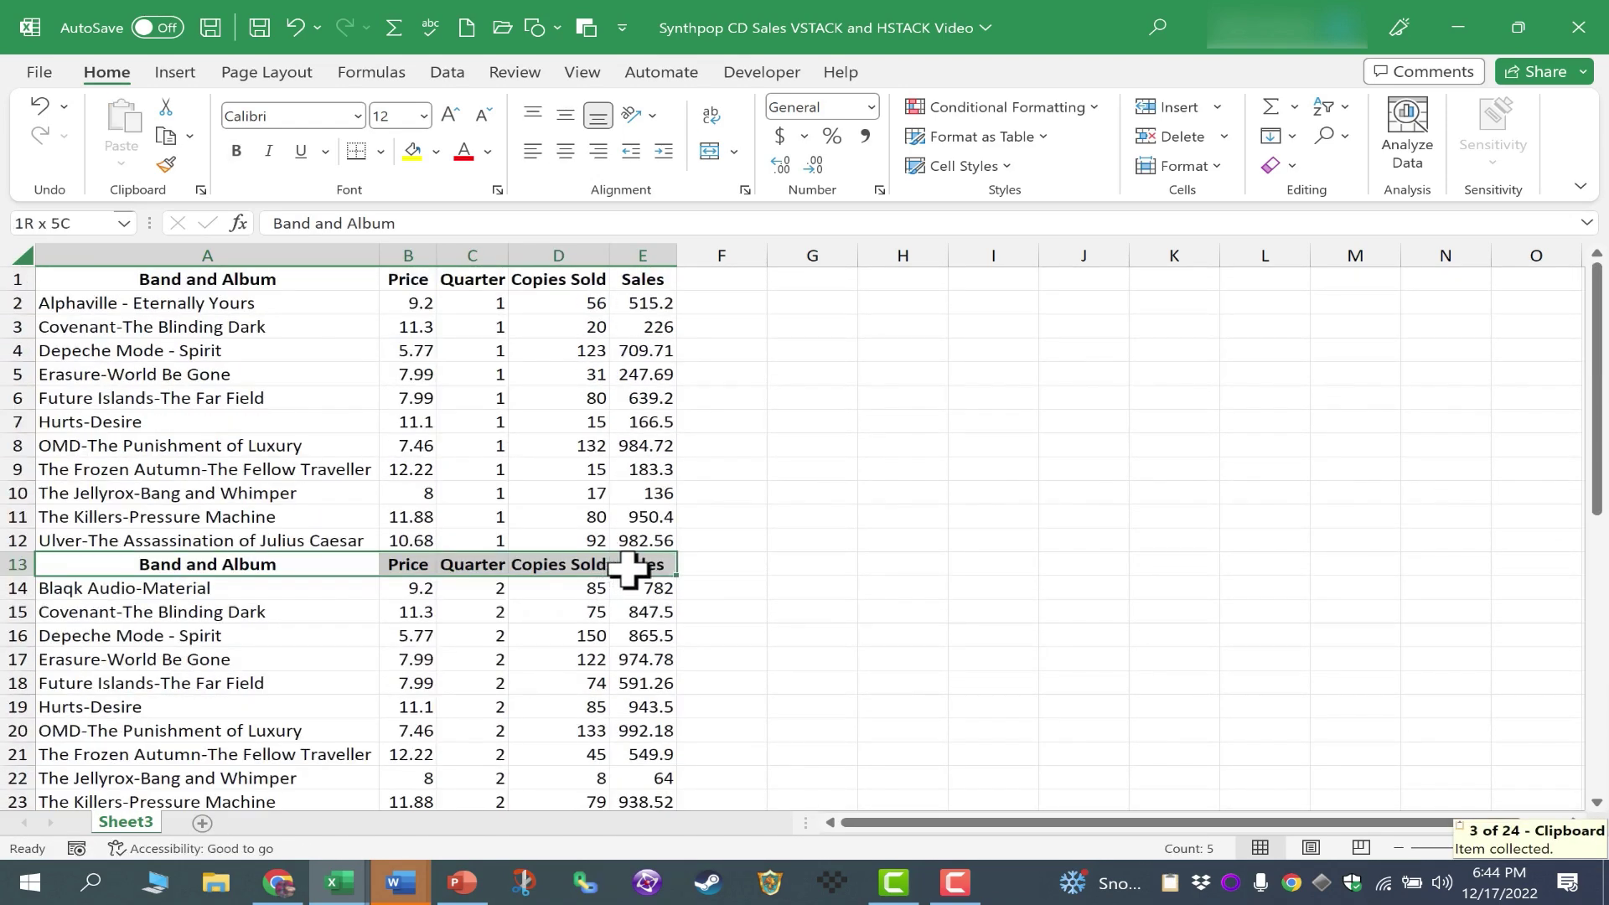
{"action": "key", "text": "Escape"}
{"action": "key", "text": "ctrl+c"}
{"action": "scroll", "coordinate": [646, 567], "scroll_direction": "down", "scroll_amount": 6}
{"action": "left_click", "coordinate": [154, 423]}
{"action": "key", "text": "ctrl+v"}
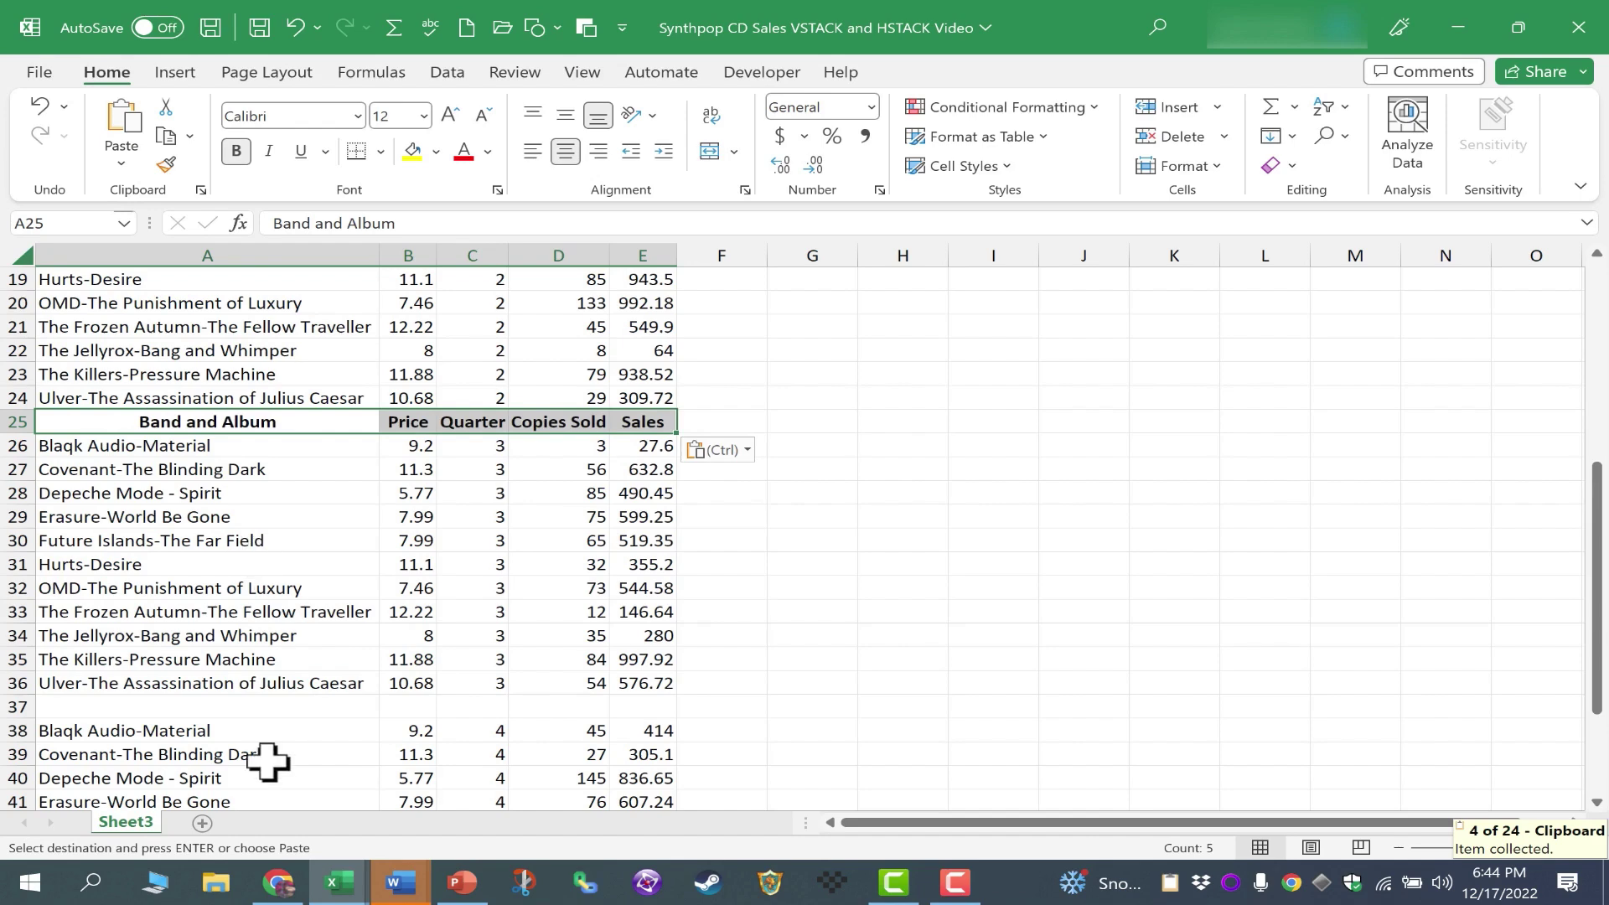
{"action": "left_click", "coordinate": [186, 704]}
{"action": "key", "text": "ctrl+v"}
{"action": "scroll", "coordinate": [610, 614], "scroll_direction": "up", "scroll_amount": 12}
{"action": "left_click", "coordinate": [830, 280]}
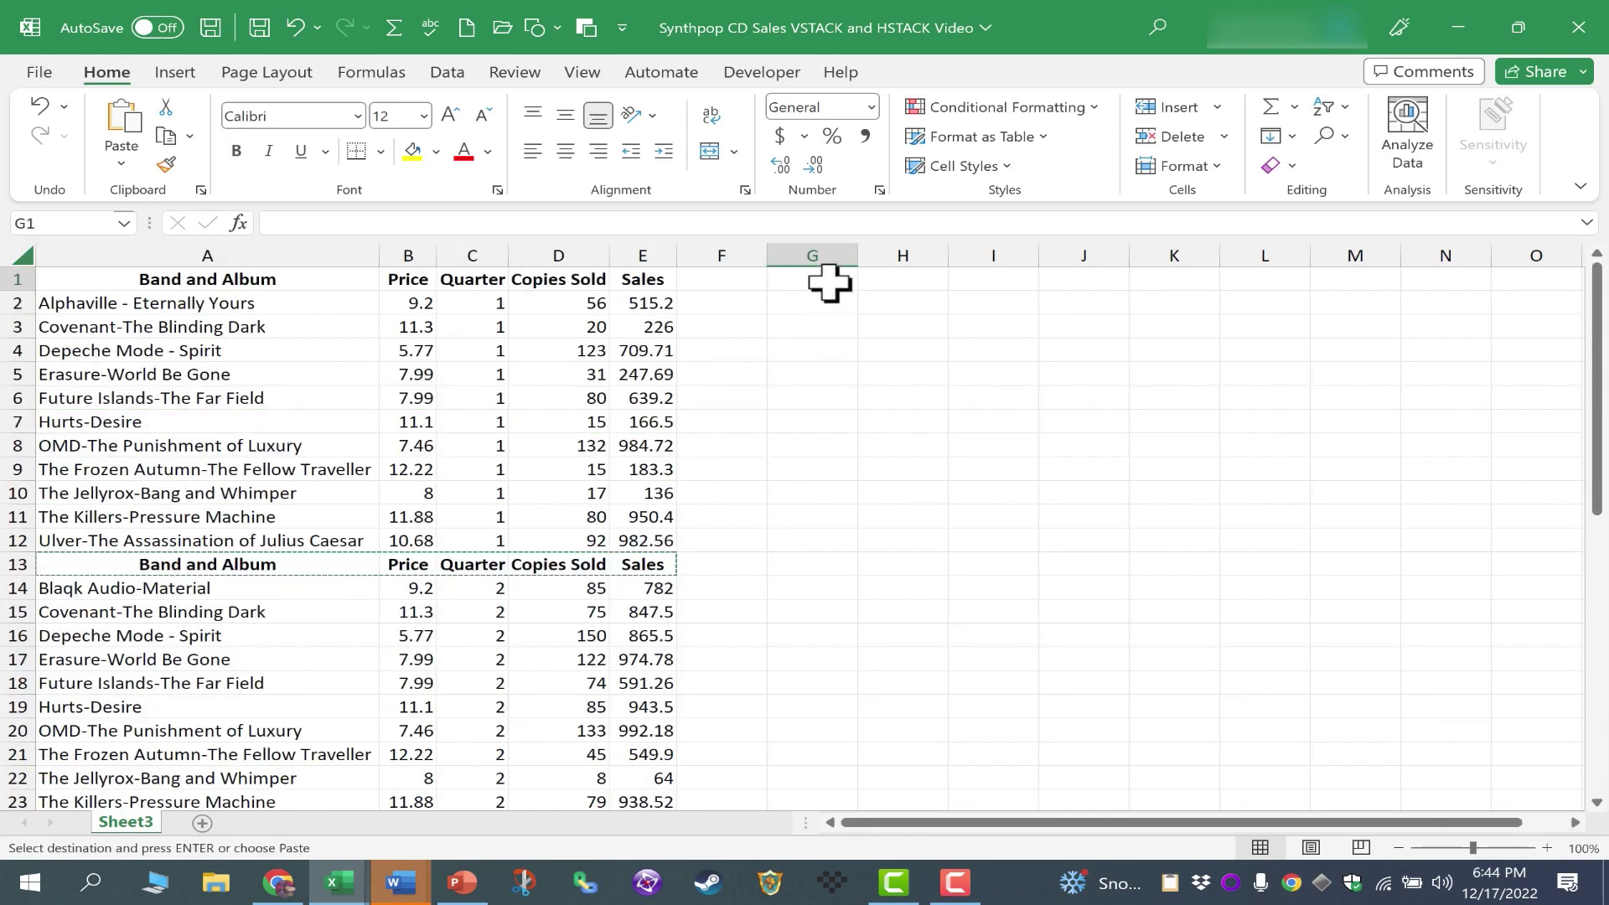
Step: Enter =HSTACK(A1:E12,A13:E24,A25:E36,A37:E48) in G1 to place the four headed quarters side by side
{"action": "type", "text": "=hs"}
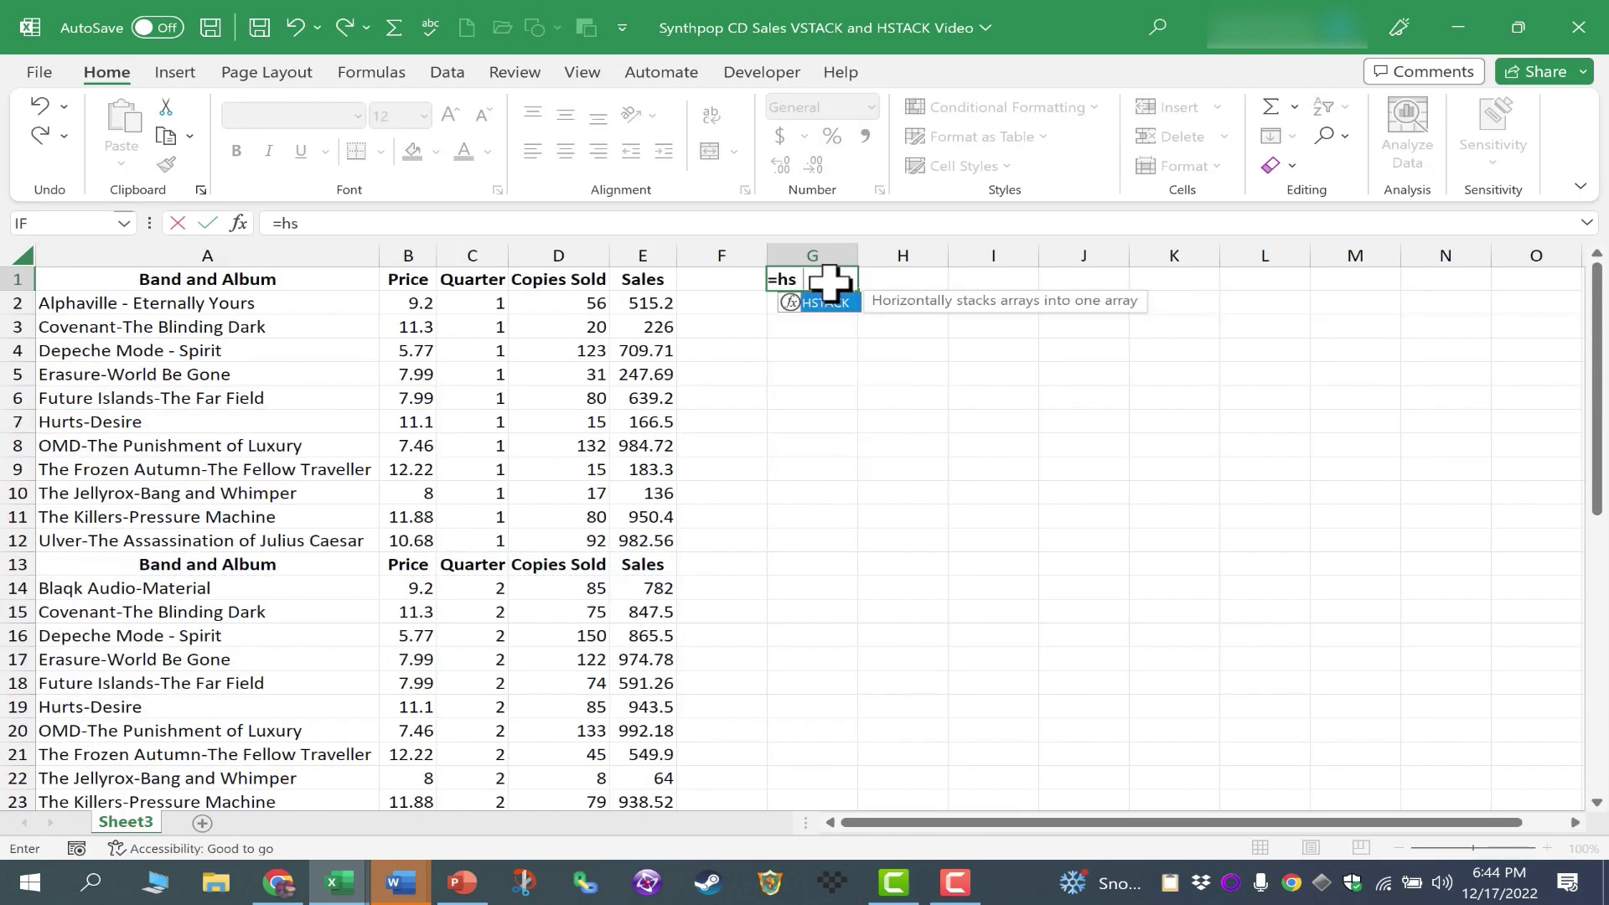
{"action": "type", "text": "tack("}
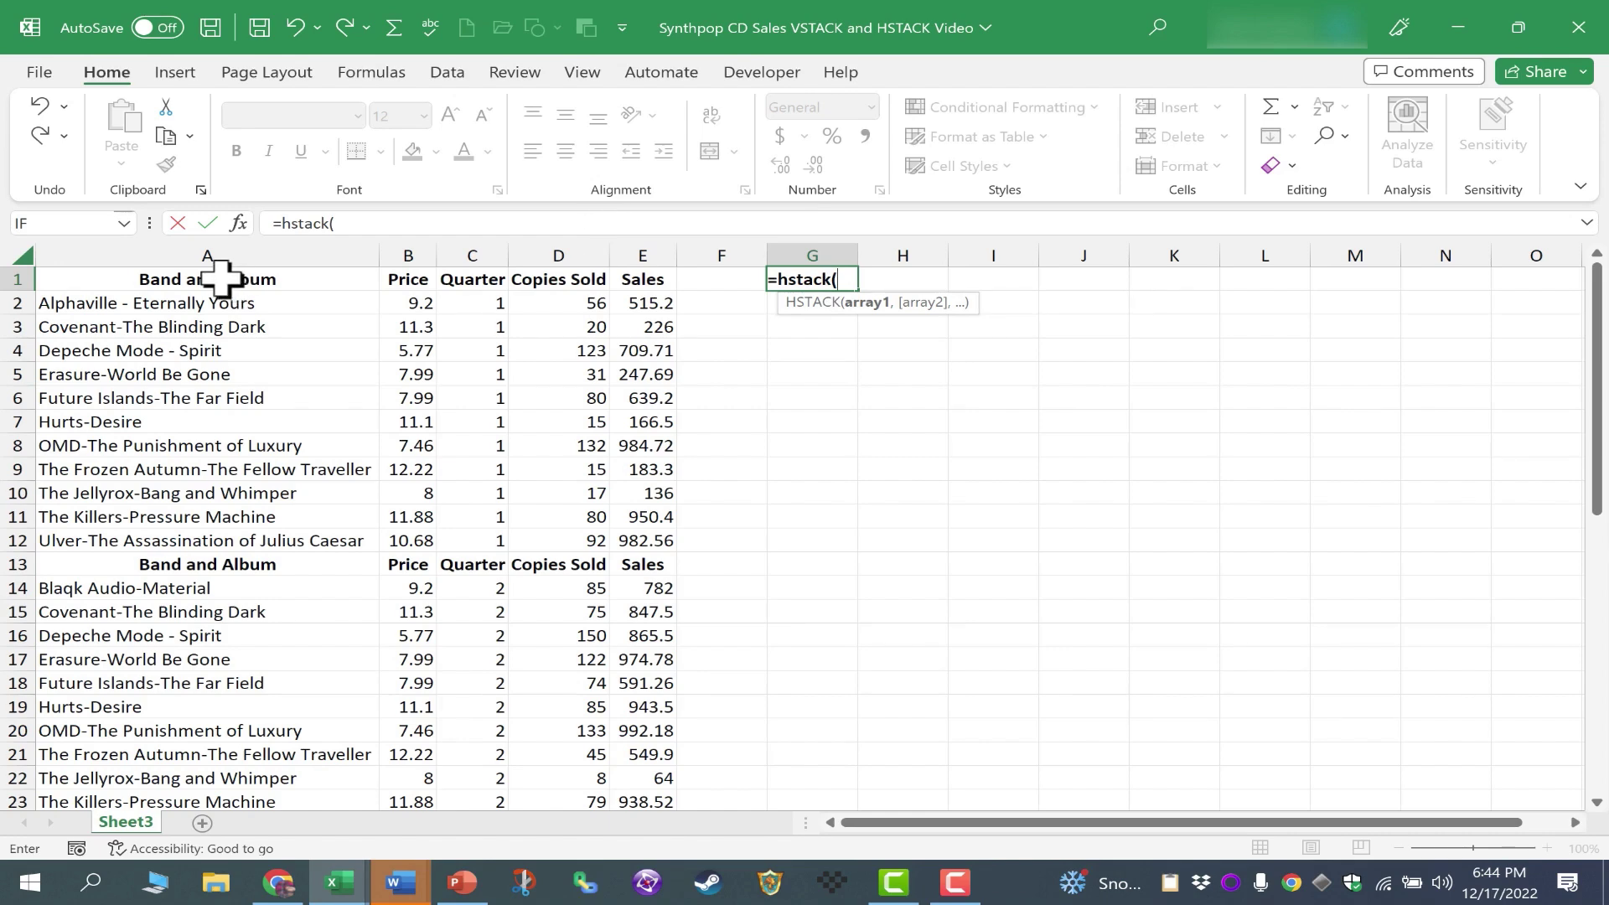
{"action": "left_click_drag", "start_coordinate": [223, 279], "coordinate": [639, 546]}
{"action": "type", "text": ","}
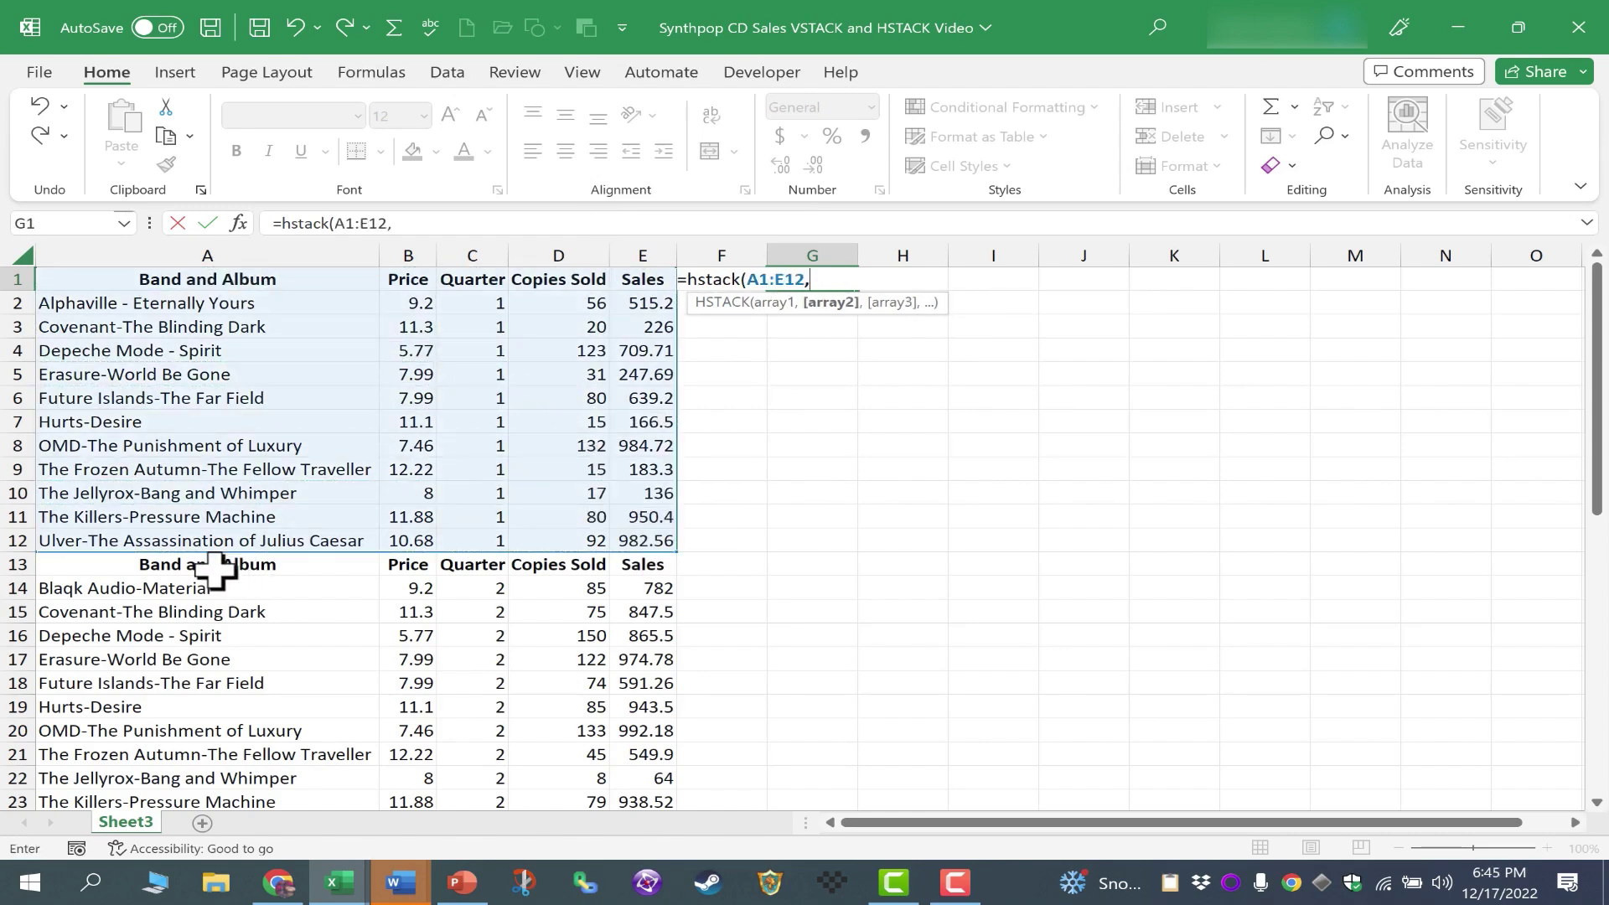
{"action": "left_click_drag", "start_coordinate": [223, 564], "coordinate": [642, 377]}
{"action": "scroll", "coordinate": [477, 650], "scroll_direction": "down", "scroll_amount": 6}
{"action": "type", "text": ","}
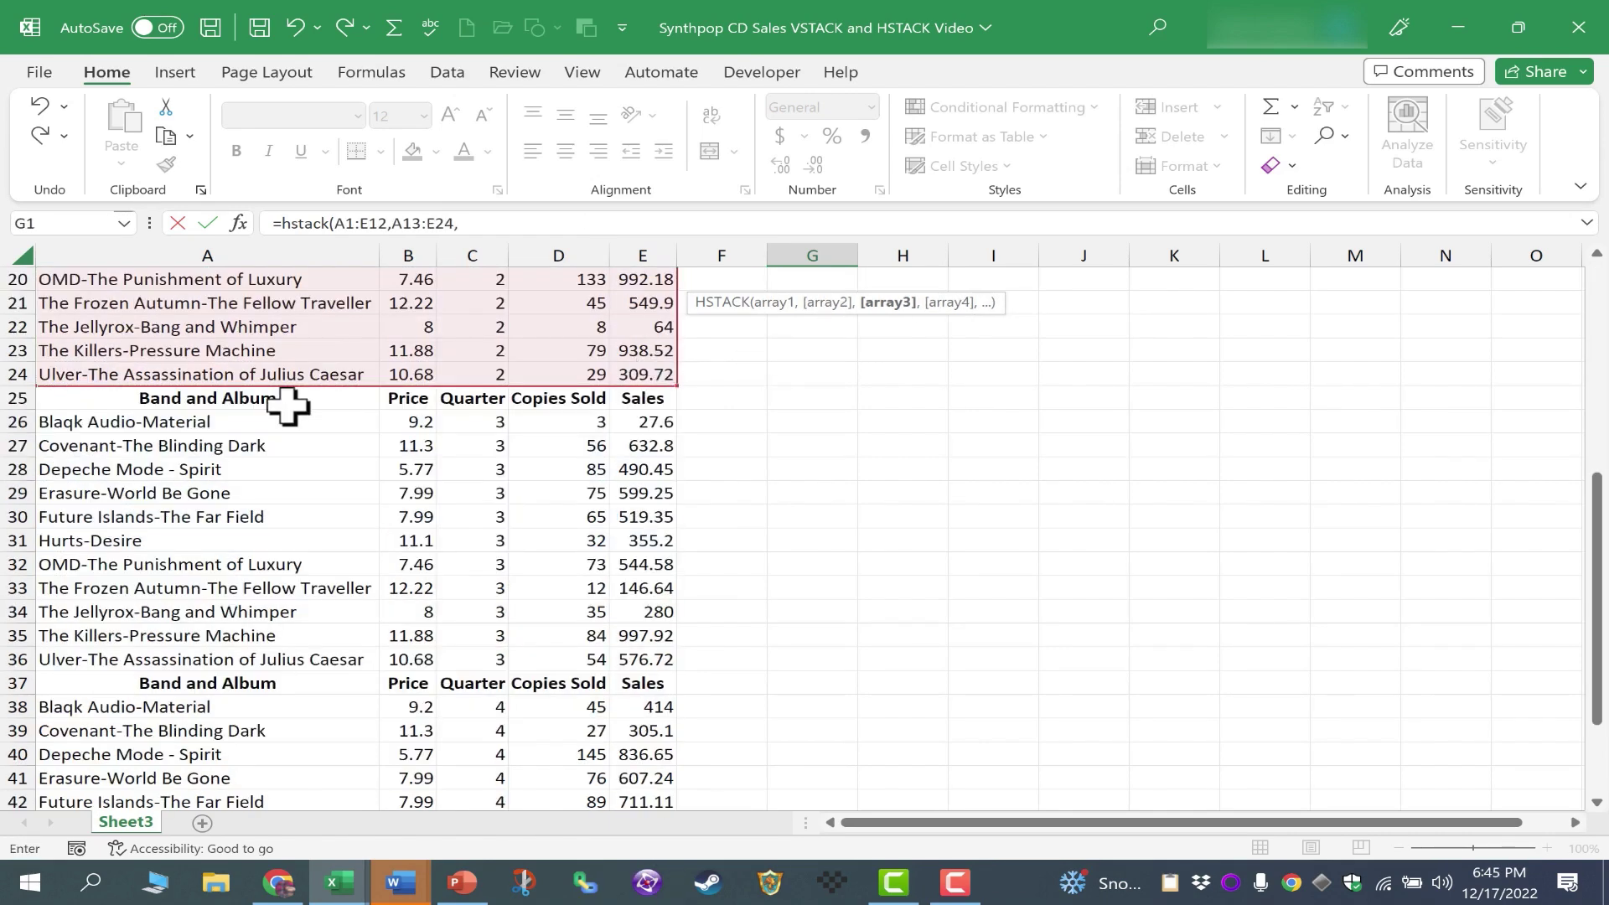
{"action": "left_click_drag", "start_coordinate": [319, 400], "coordinate": [668, 662]}
{"action": "type", "text": ","}
{"action": "left_click_drag", "start_coordinate": [126, 683], "coordinate": [614, 753]}
{"action": "key", "text": "ctrl+Return"}
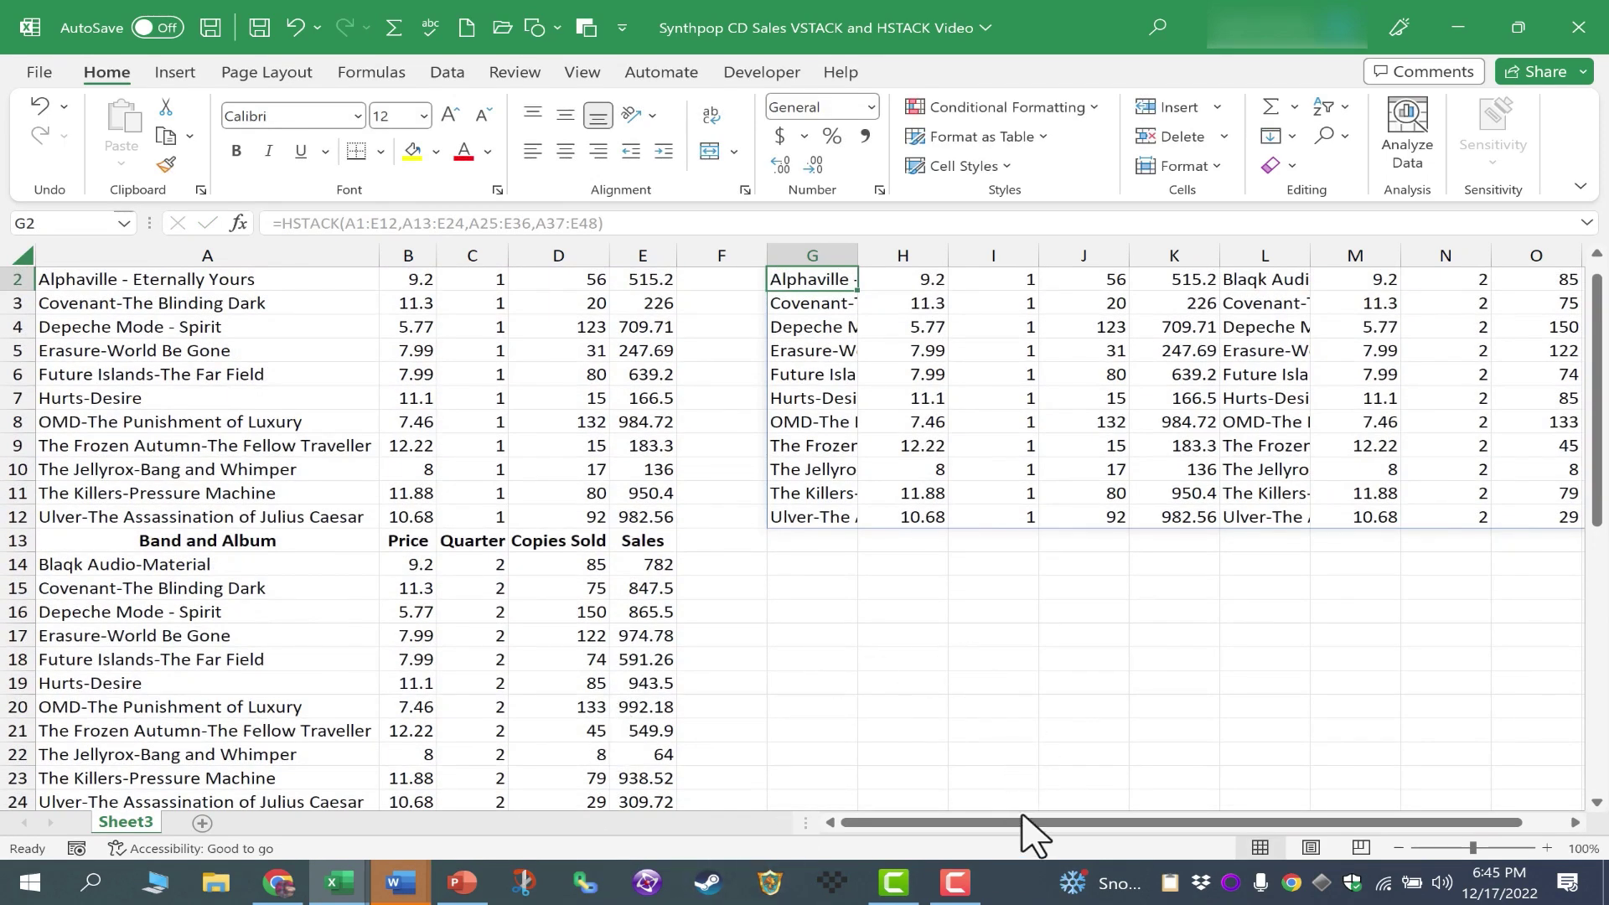
Step: Scroll to bring the side-by-side tables starting at column G into view
{"action": "scroll", "coordinate": [1311, 556], "scroll_direction": "right", "scroll_amount": 2}
{"action": "scroll", "coordinate": [1303, 553], "scroll_direction": "up", "scroll_amount": 1}
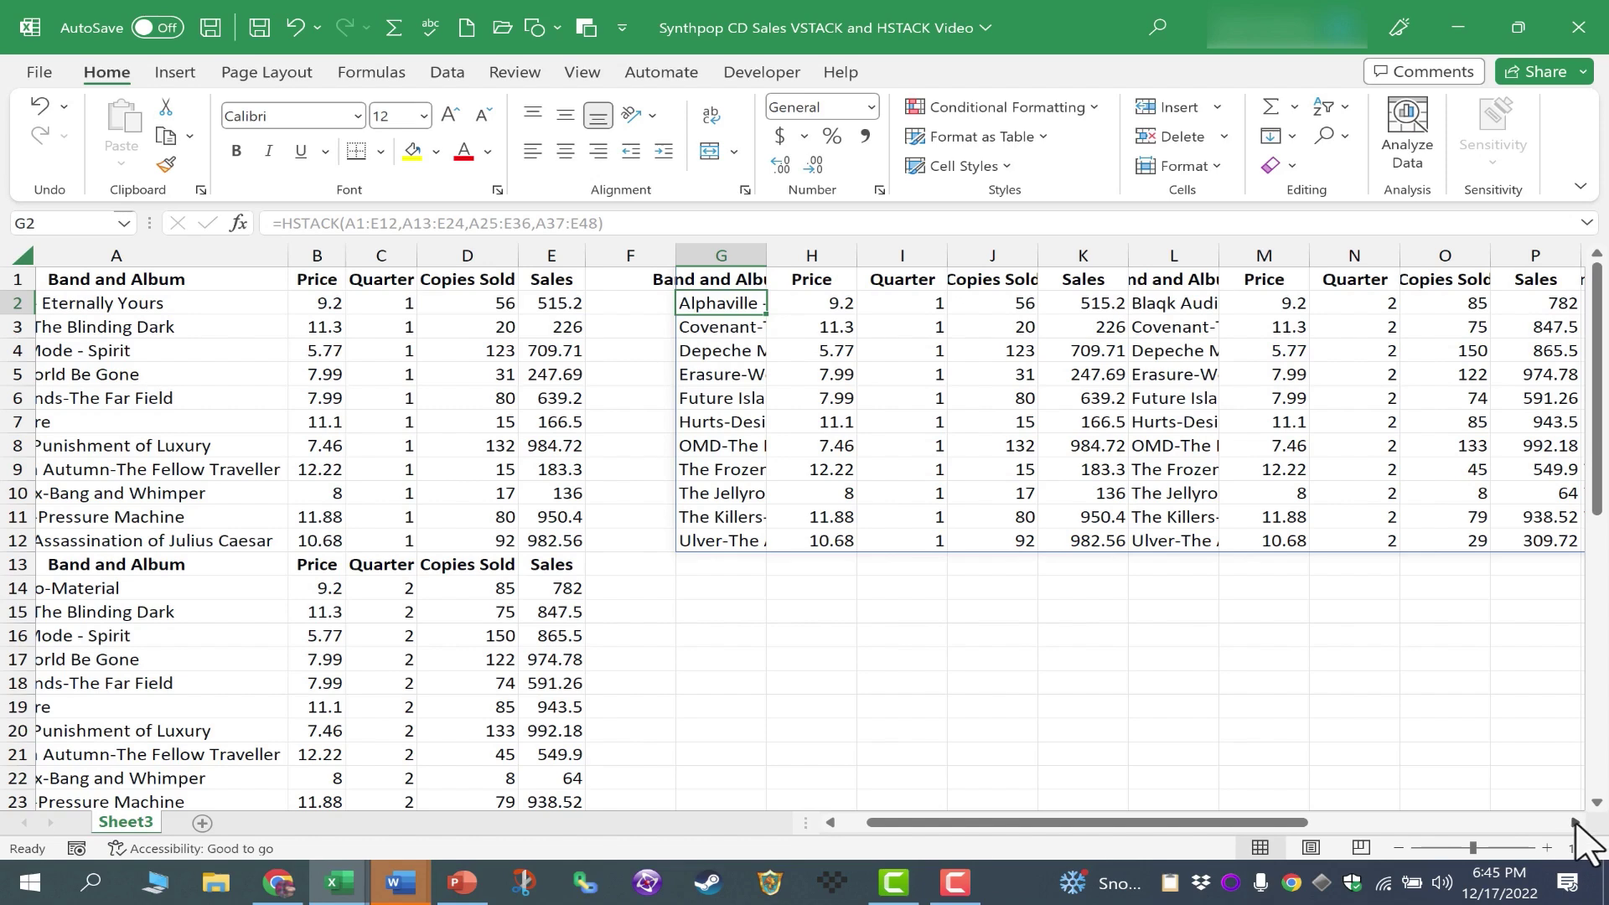
{"action": "left_click_drag", "start_coordinate": [1574, 823], "coordinate": [1574, 823]}
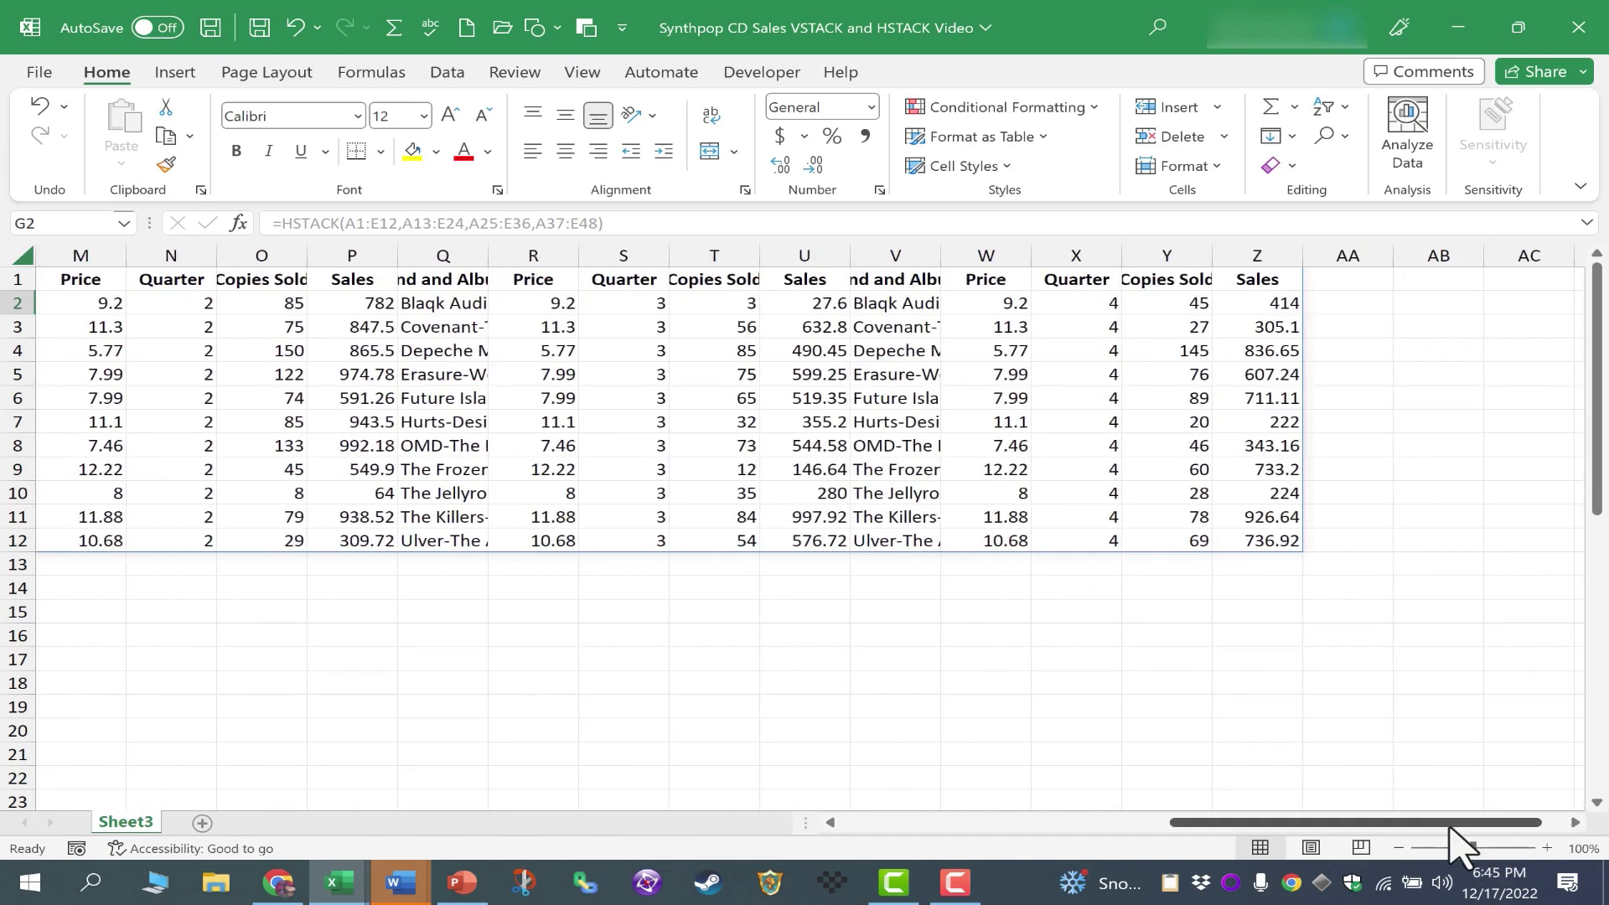
{"action": "left_click_drag", "start_coordinate": [1421, 819], "coordinate": [1203, 848]}
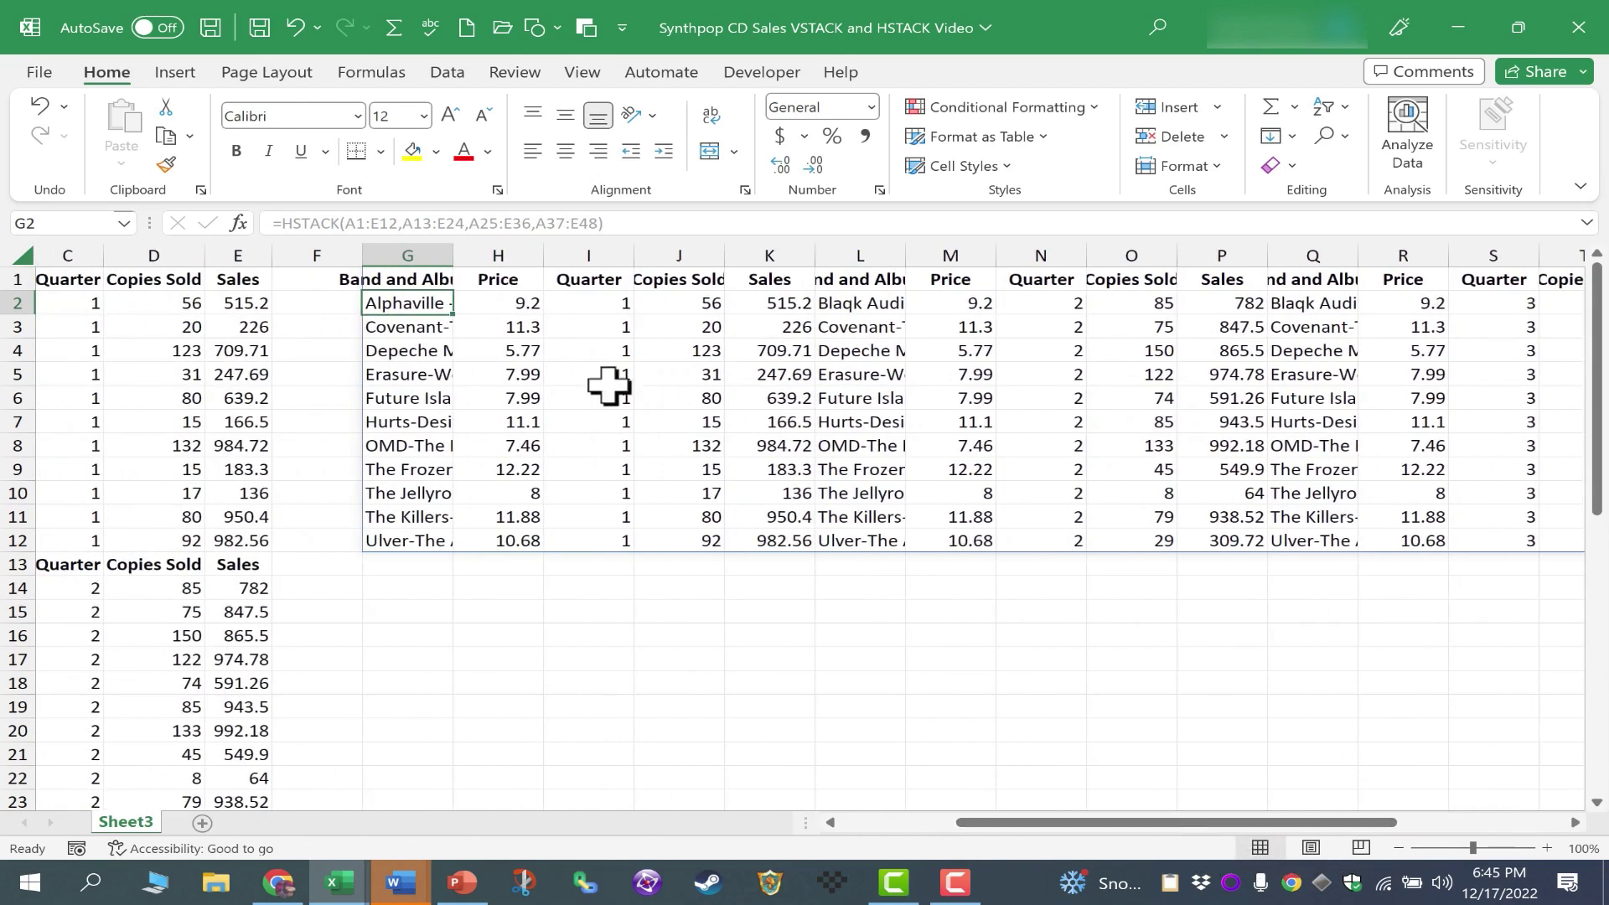
Step: AutoFit columns G through Z so the full band names, album names and headers show
{"action": "left_click_drag", "start_coordinate": [411, 243], "coordinate": [1441, 253]}
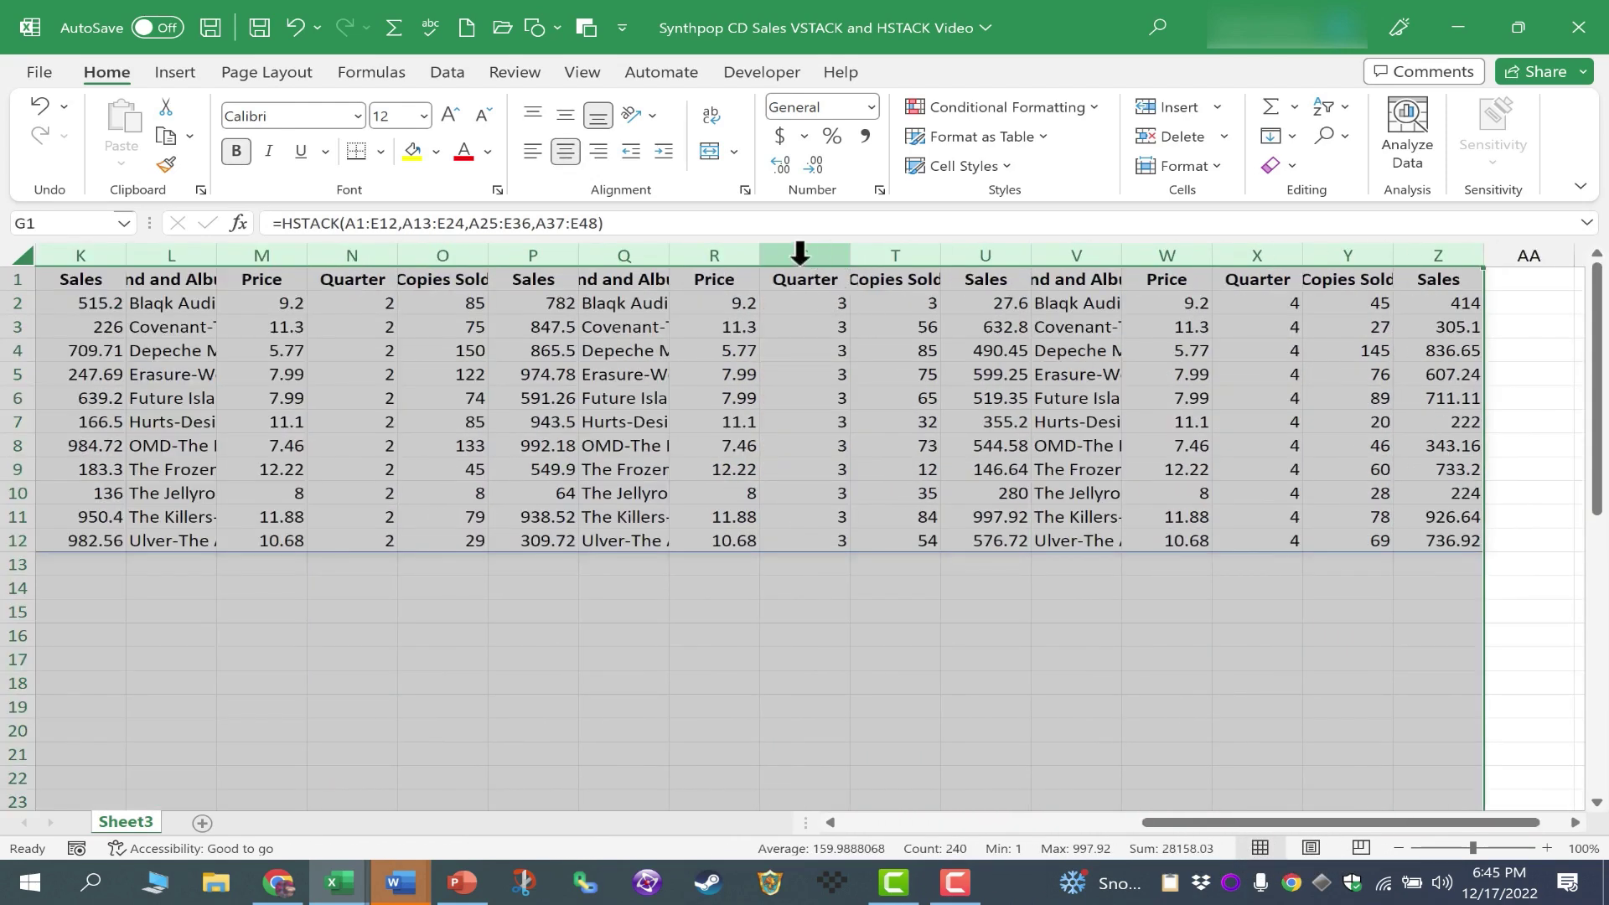
{"action": "double_click", "coordinate": [756, 253]}
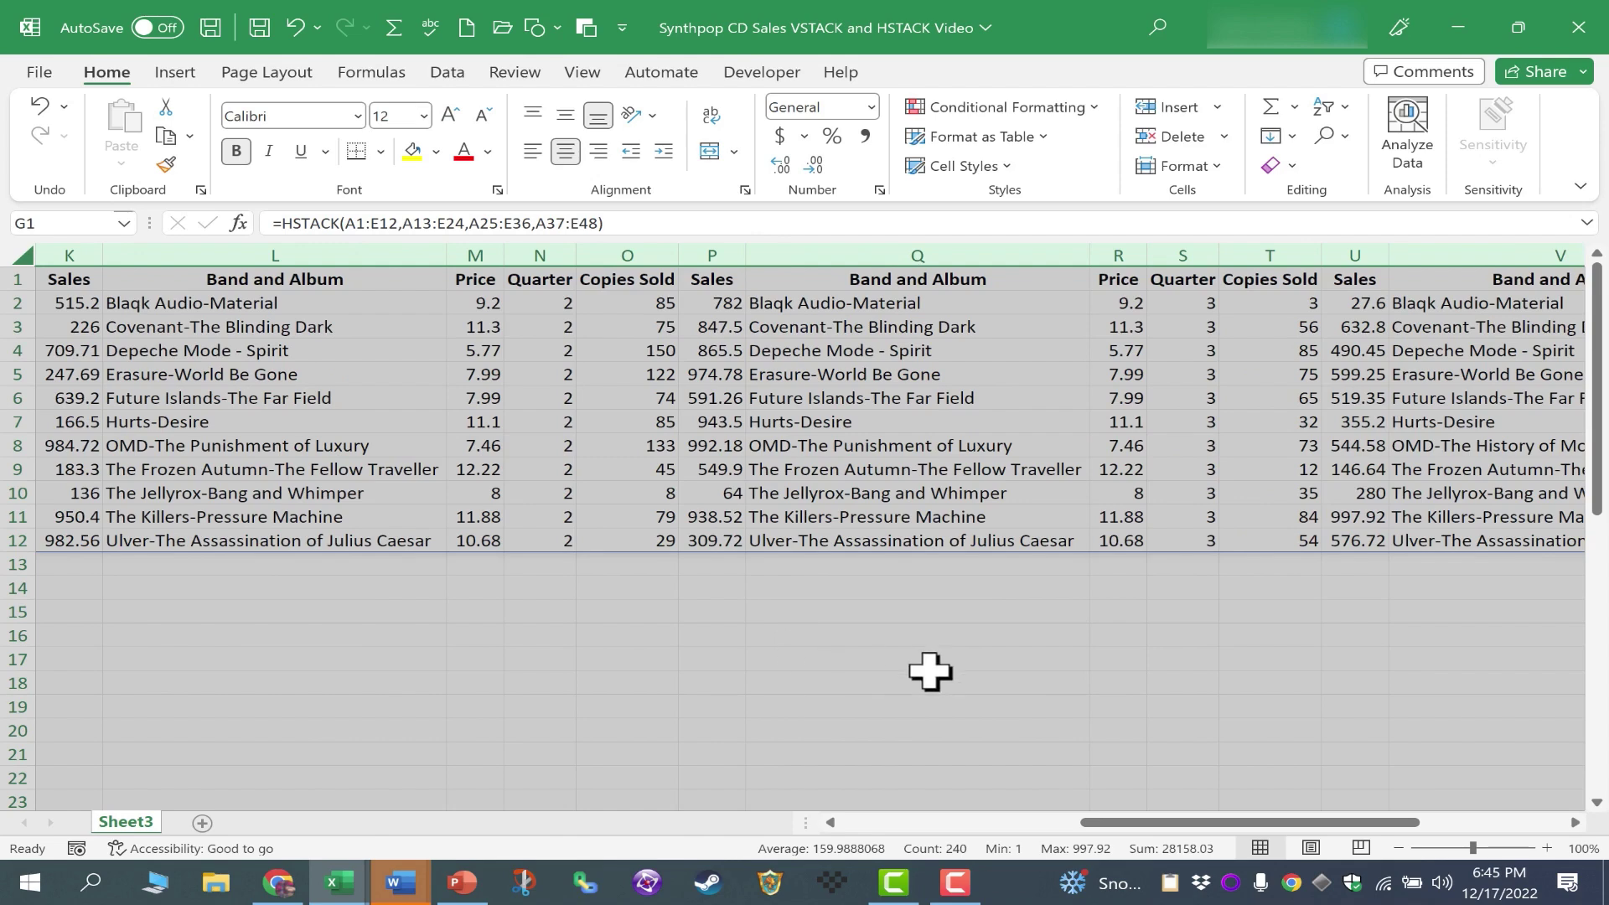
{"action": "left_click_drag", "start_coordinate": [1164, 825], "coordinate": [963, 827]}
{"action": "left_click", "coordinate": [875, 682]}
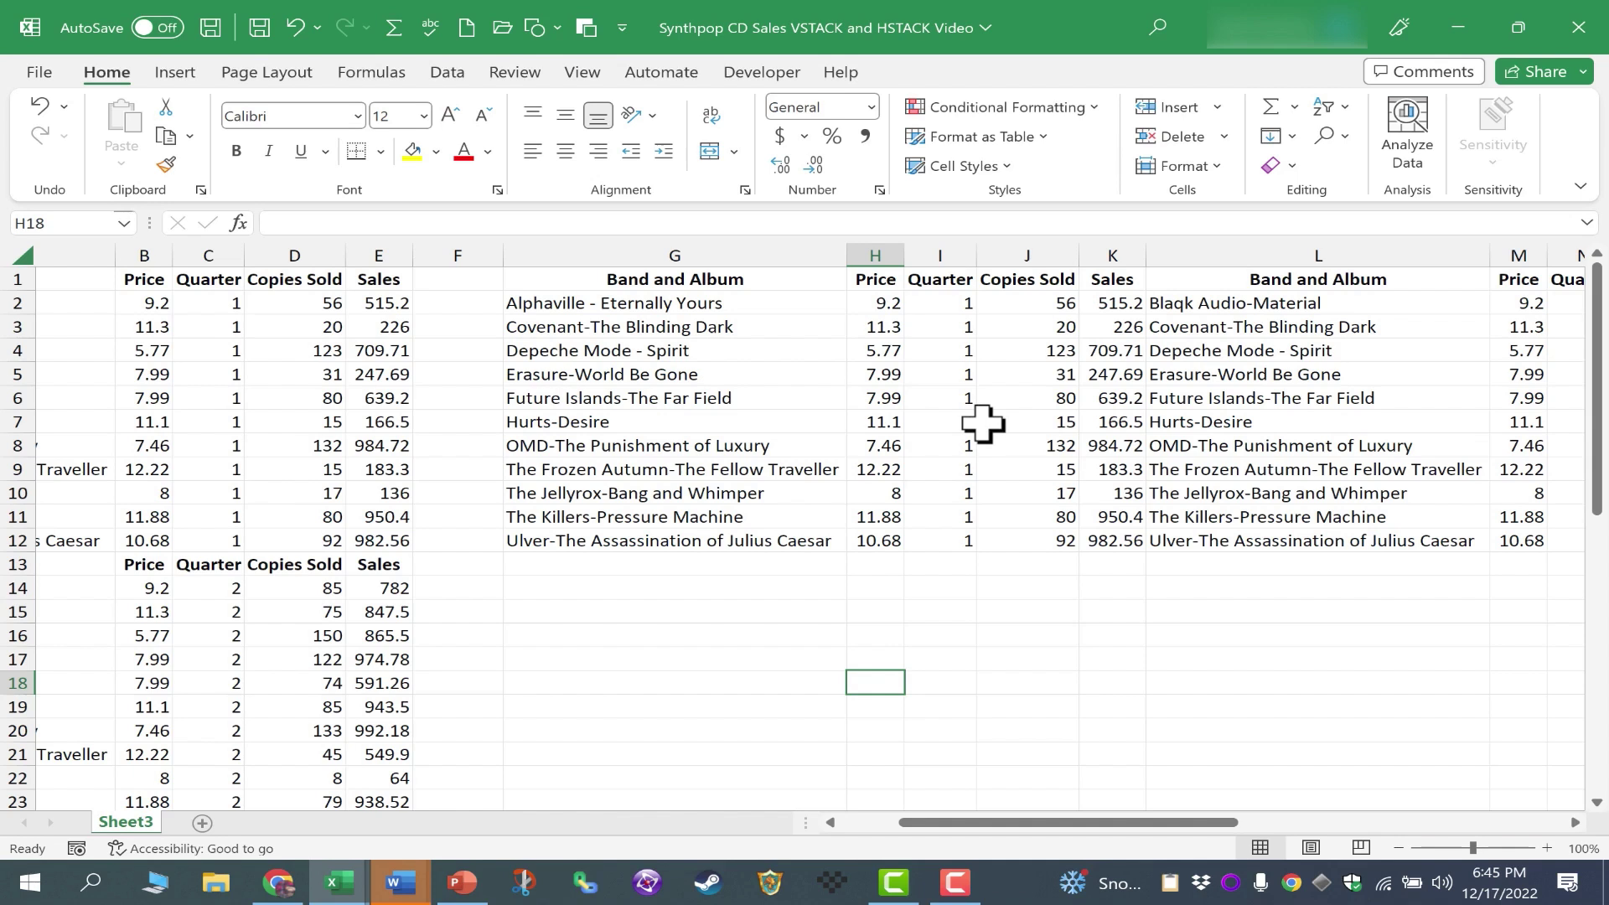
Step: Select the quarter 1 block of the combined result to inspect it, then deselect
{"action": "mouse_move", "coordinate": [608, 279]}
{"action": "left_mouse_down"}
{"action": "mouse_move", "coordinate": [1038, 424]}
{"action": "mouse_move", "coordinate": [1067, 510]}
{"action": "mouse_move", "coordinate": [1102, 549]}
{"action": "left_mouse_up"}
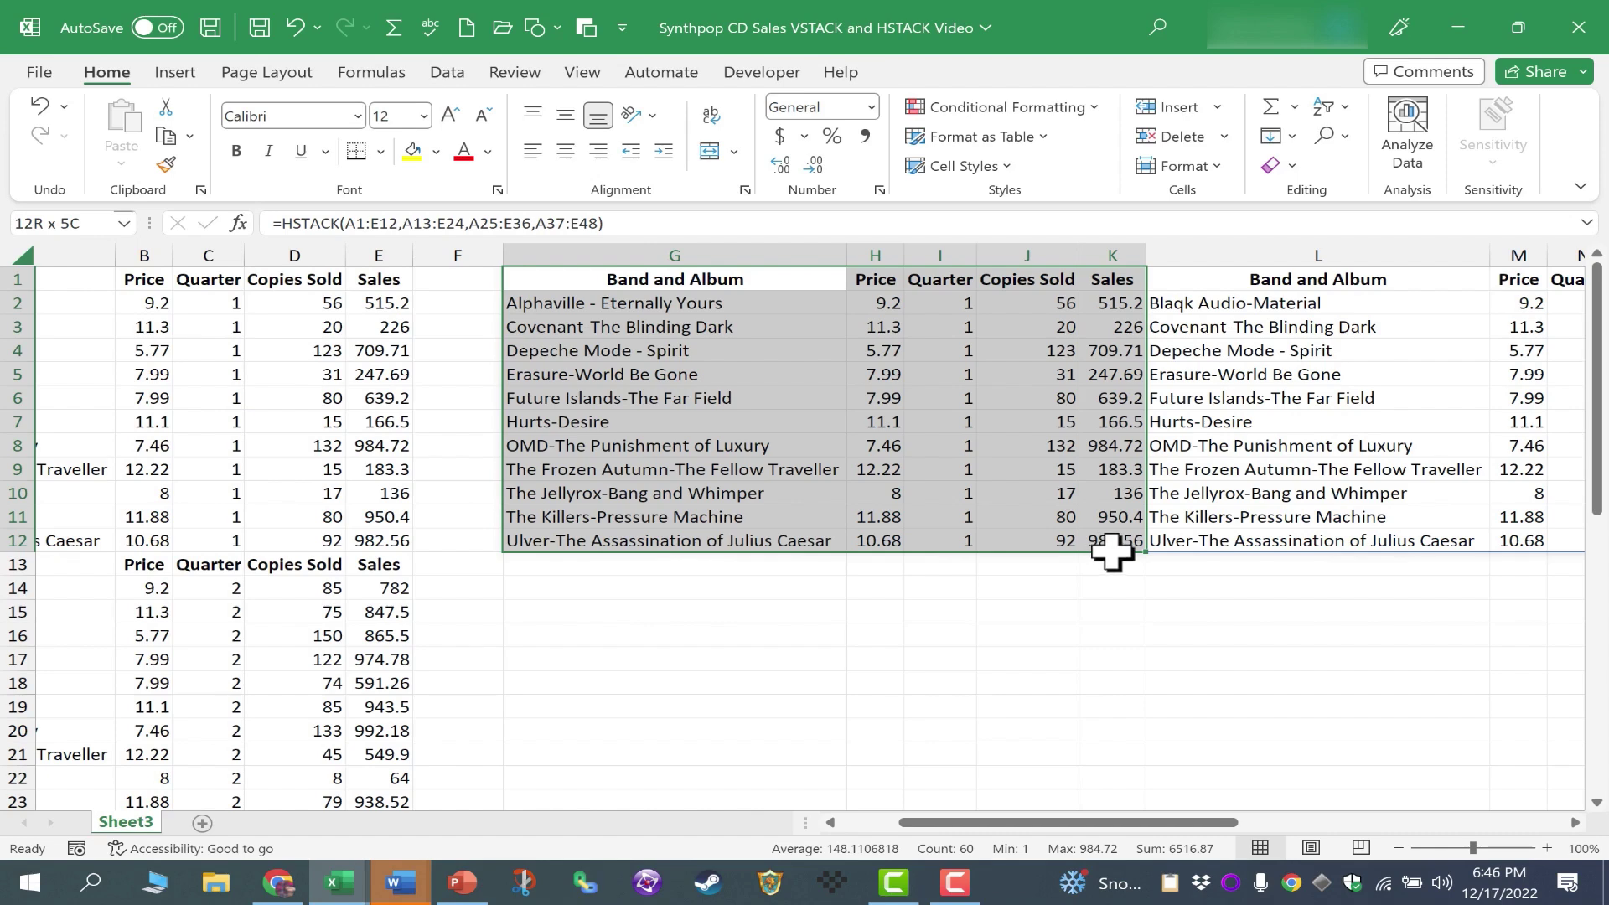
{"action": "left_click_drag", "start_coordinate": [1112, 549], "coordinate": [1349, 515]}
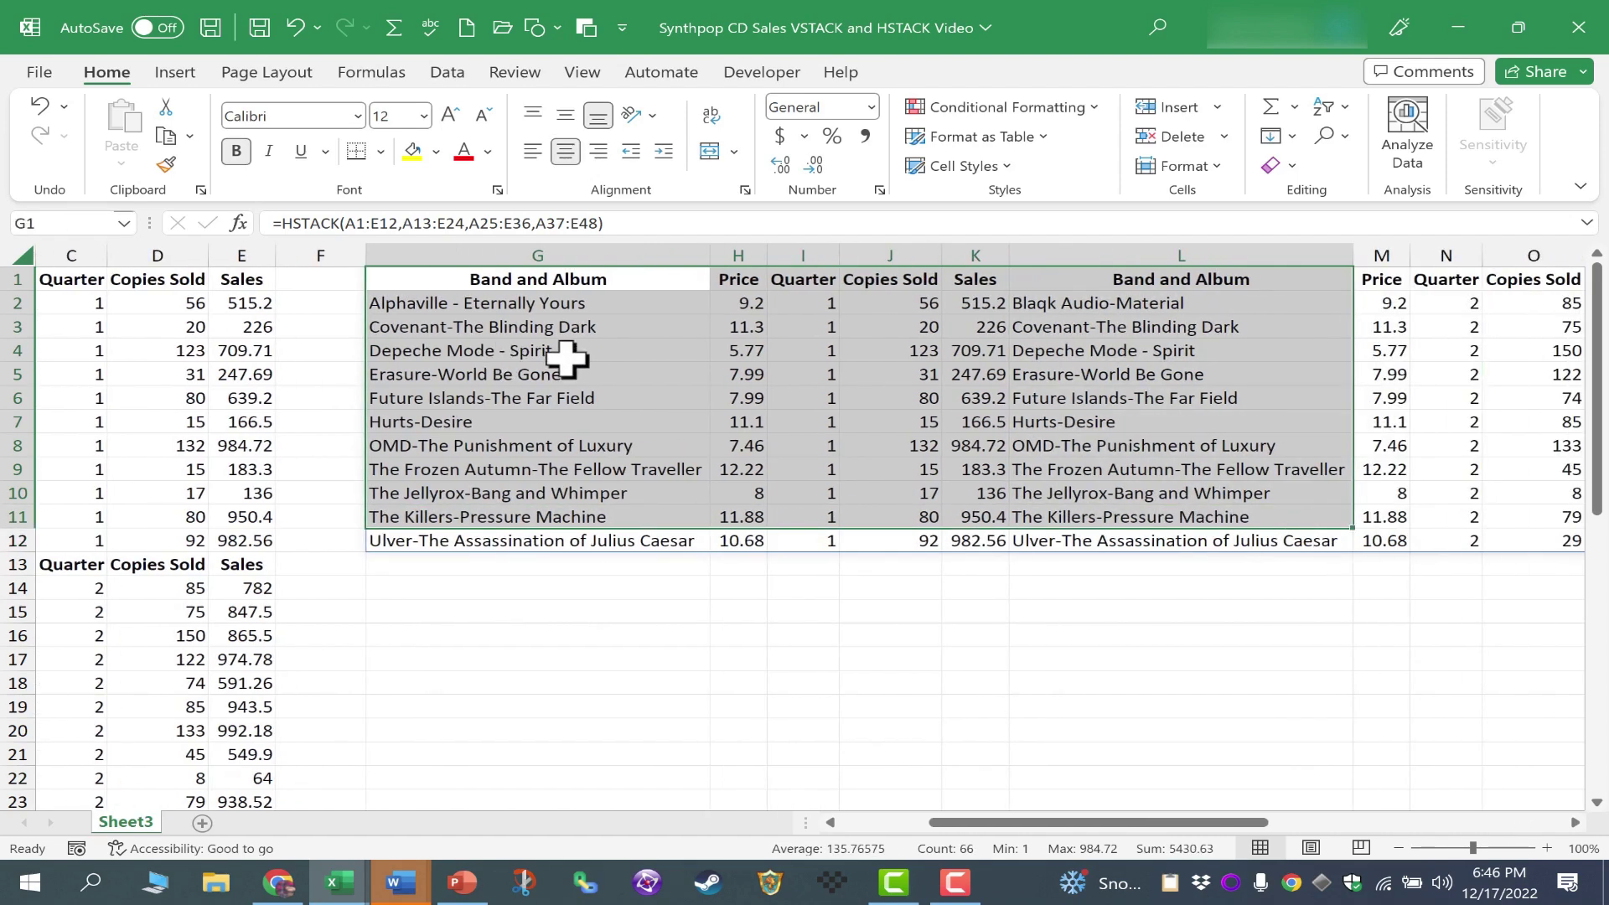
{"action": "left_click", "coordinate": [729, 643]}
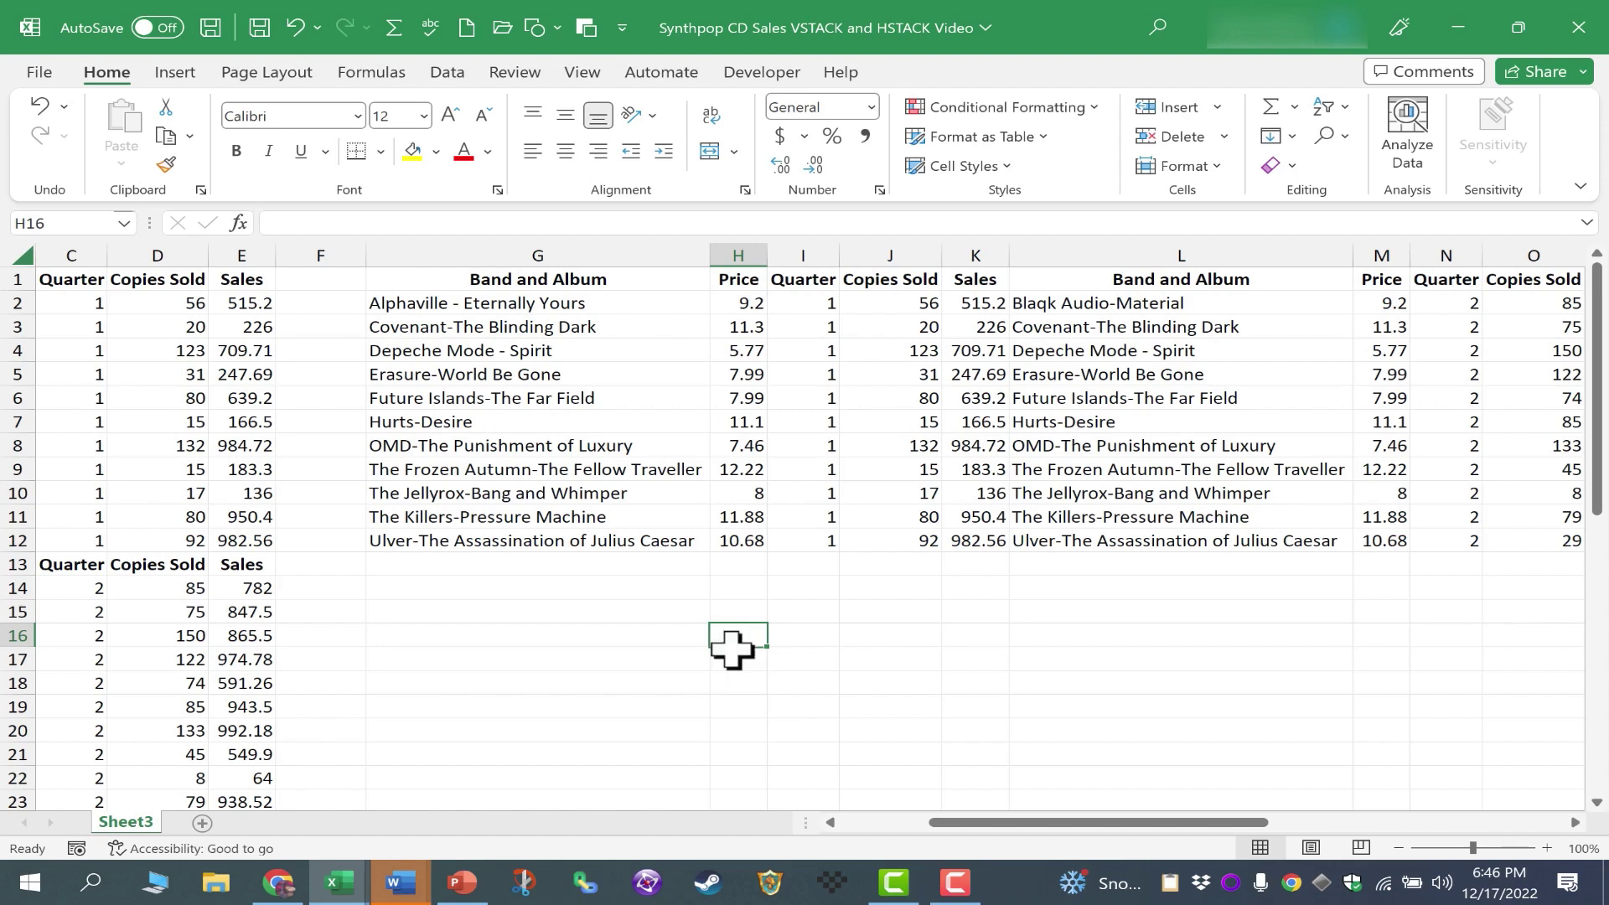
Step: Undo the combined table and enter =HSTACK(A1:E12," ",A13:E24) in G1 for quarters 1 and 2
{"action": "key", "text": "ctrl+z"}
{"action": "key", "text": "ctrl+z"}
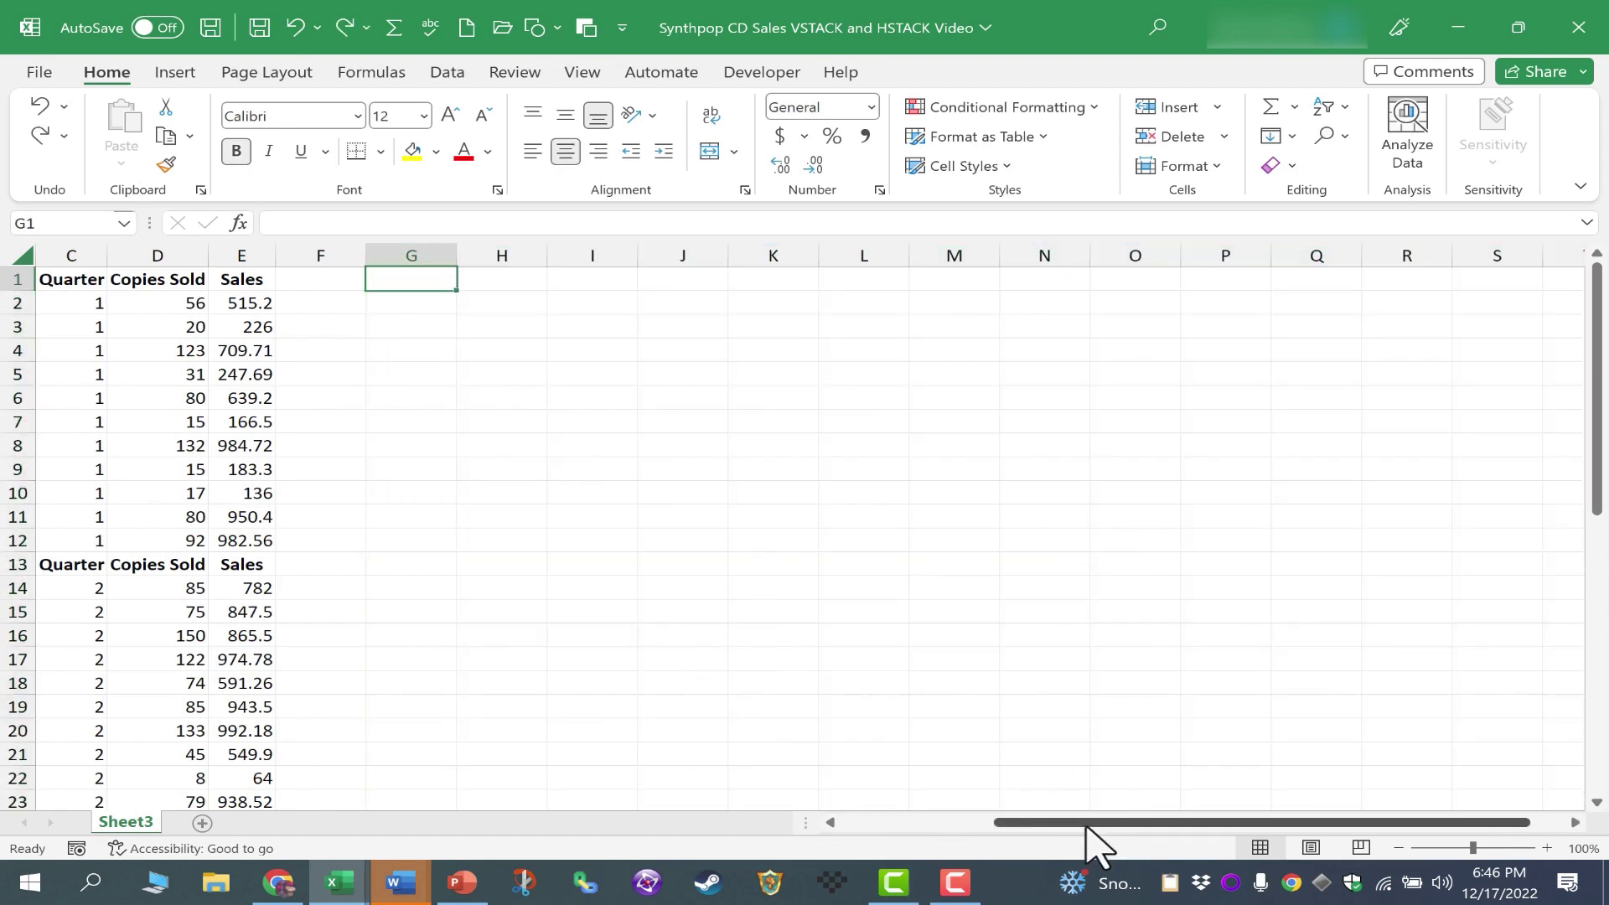
{"action": "left_click_drag", "start_coordinate": [1154, 823], "coordinate": [861, 792]}
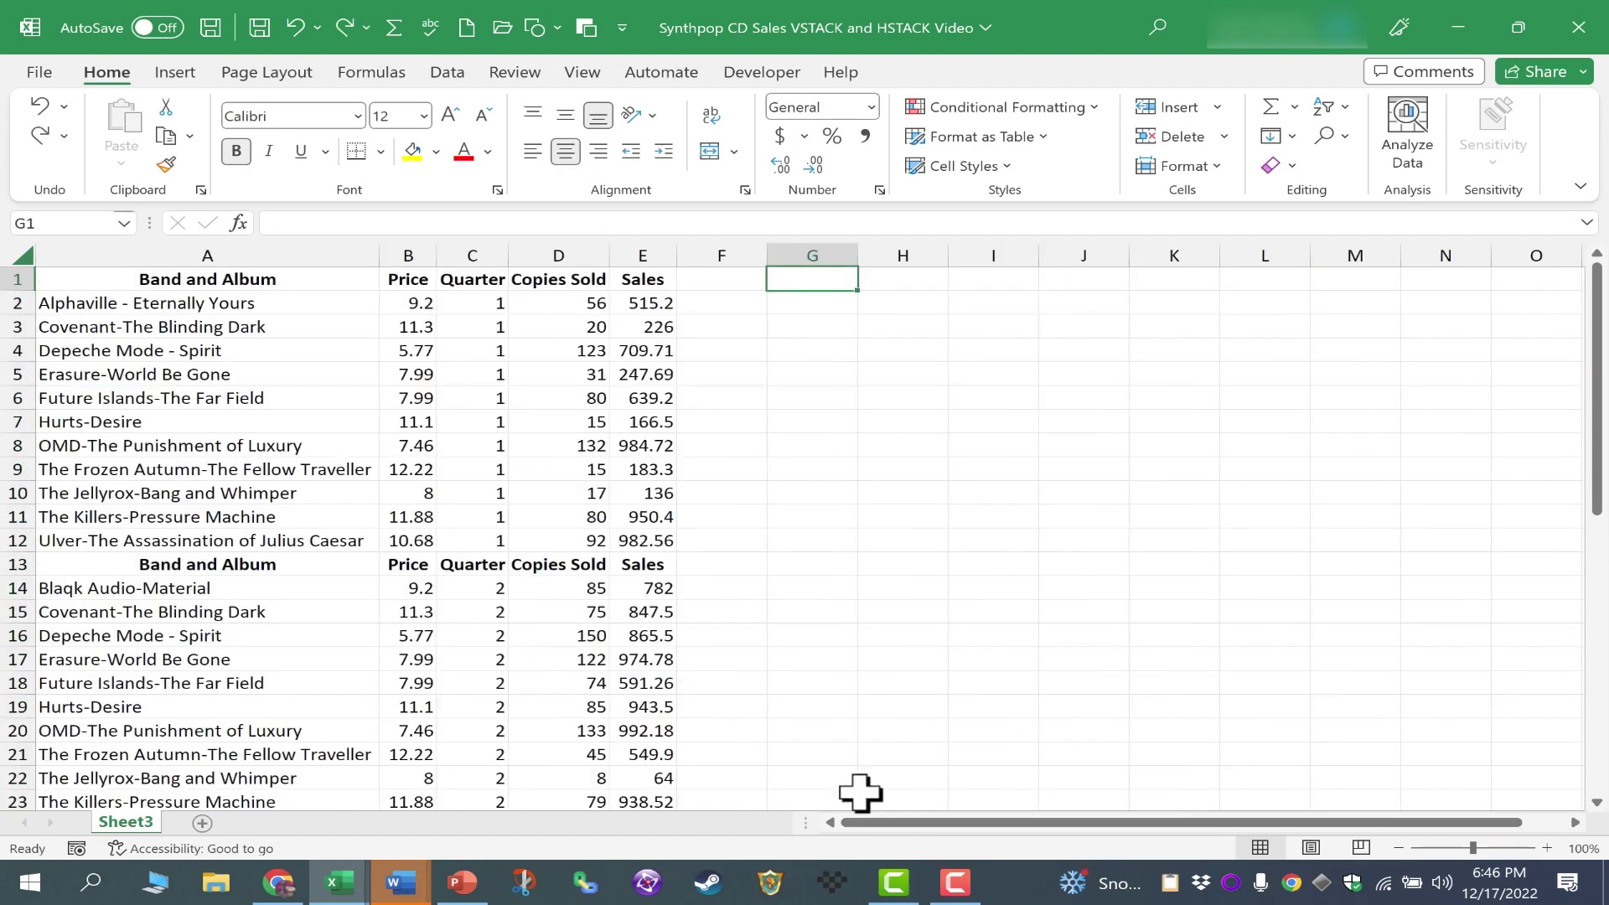
{"action": "type", "text": "="}
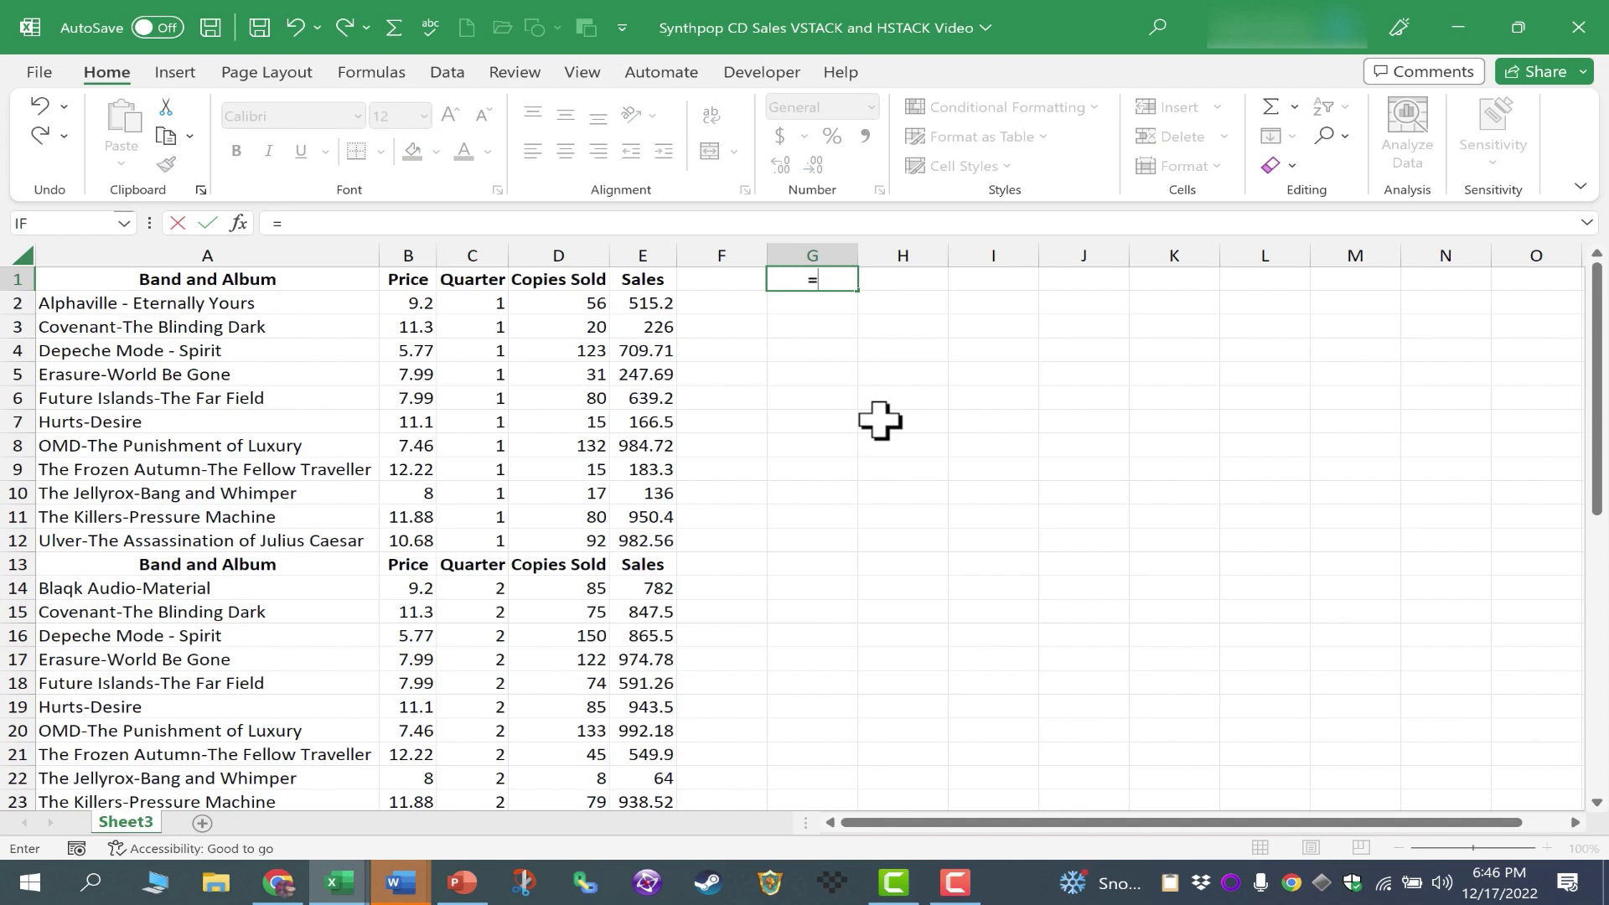
{"action": "type", "text": "hstack("}
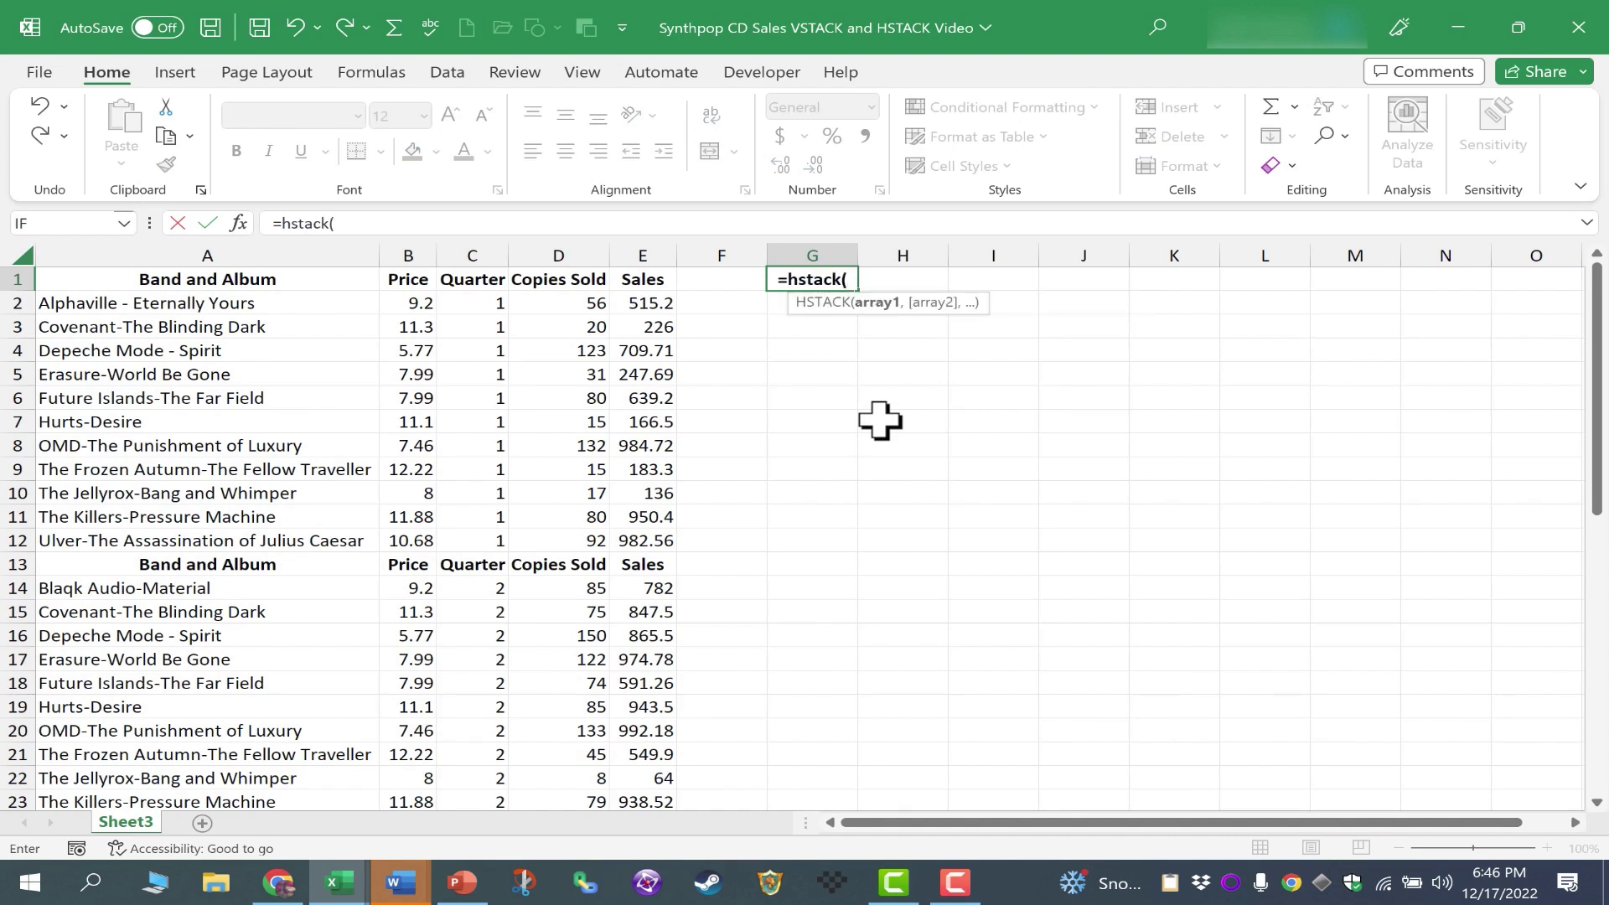
{"action": "left_click_drag", "start_coordinate": [139, 280], "coordinate": [636, 546]}
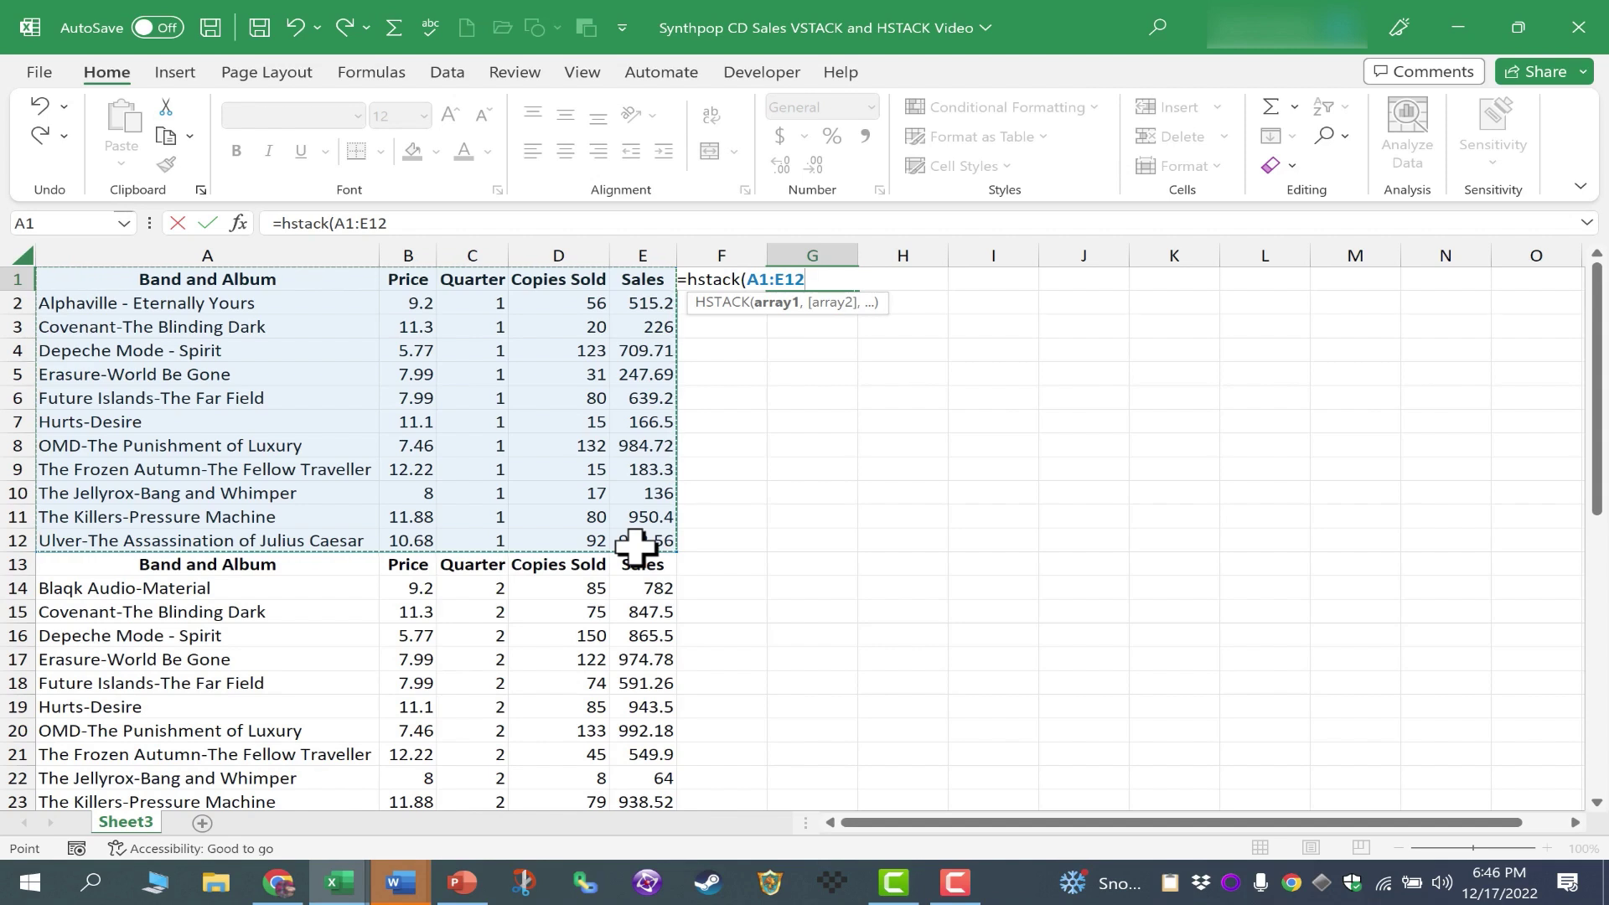
{"action": "type", "text": ",\" \","}
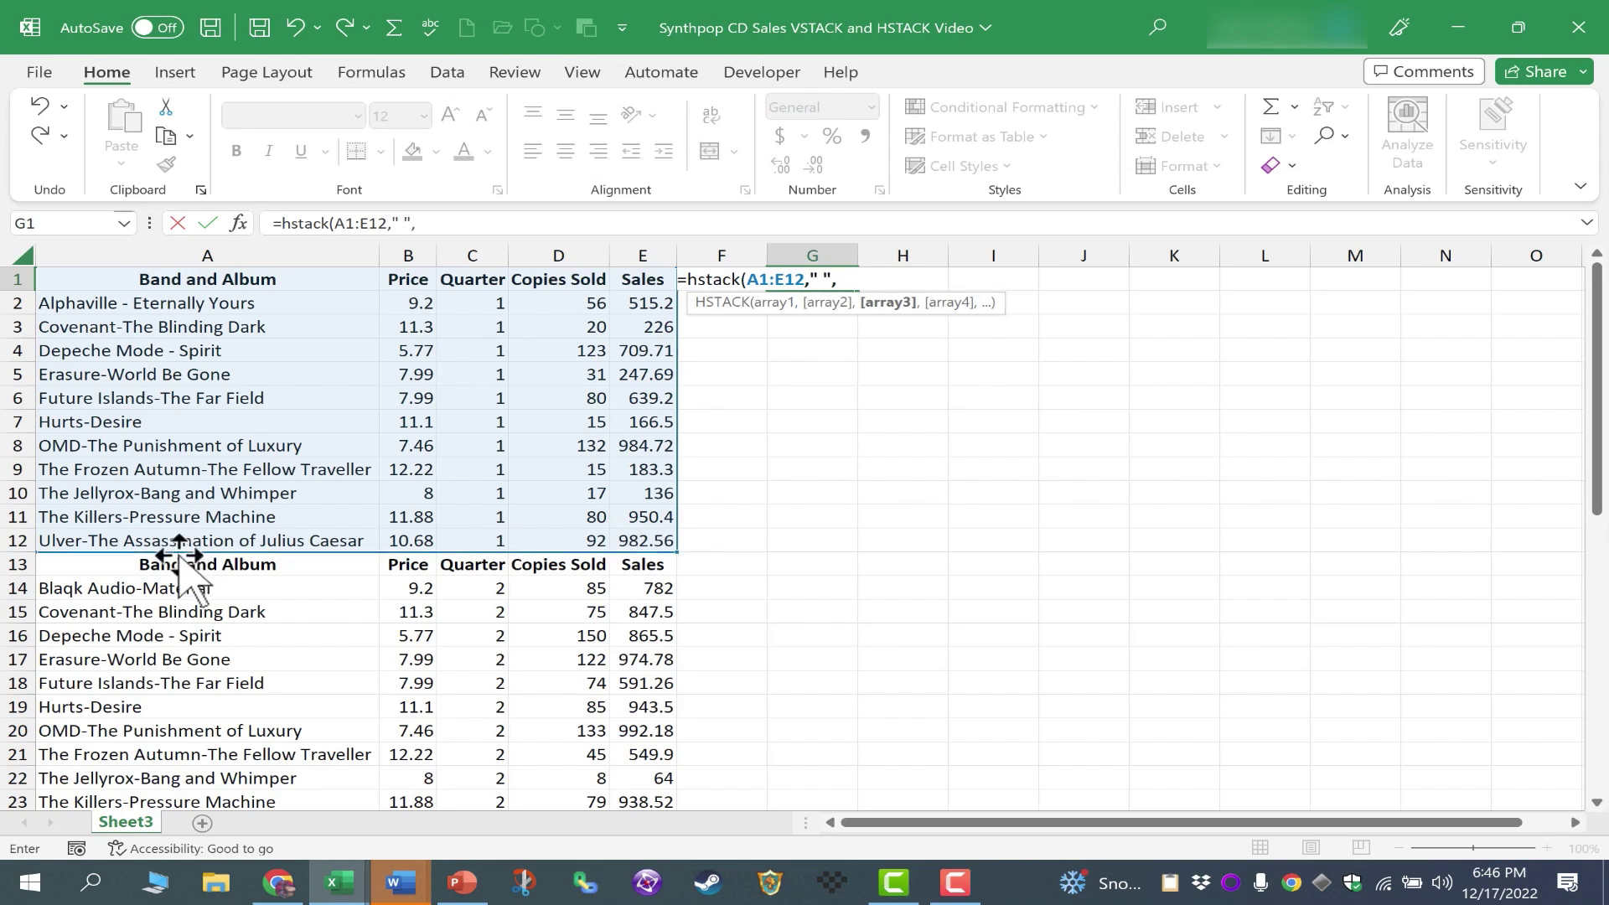
{"action": "left_click_drag", "start_coordinate": [293, 563], "coordinate": [639, 590]}
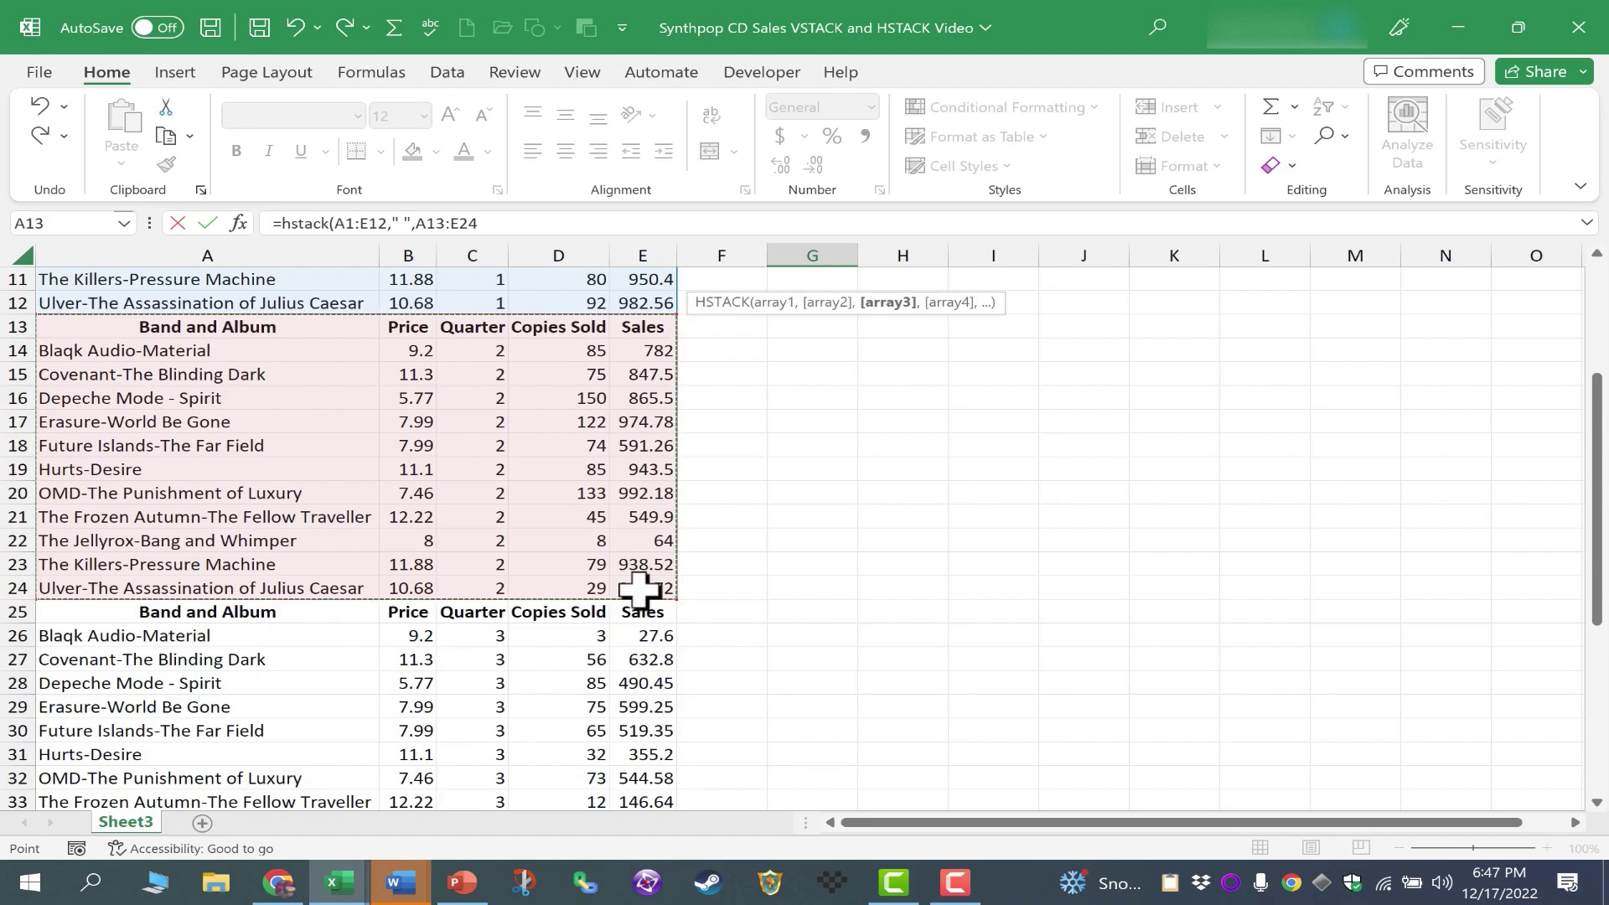
{"action": "key", "text": "Return"}
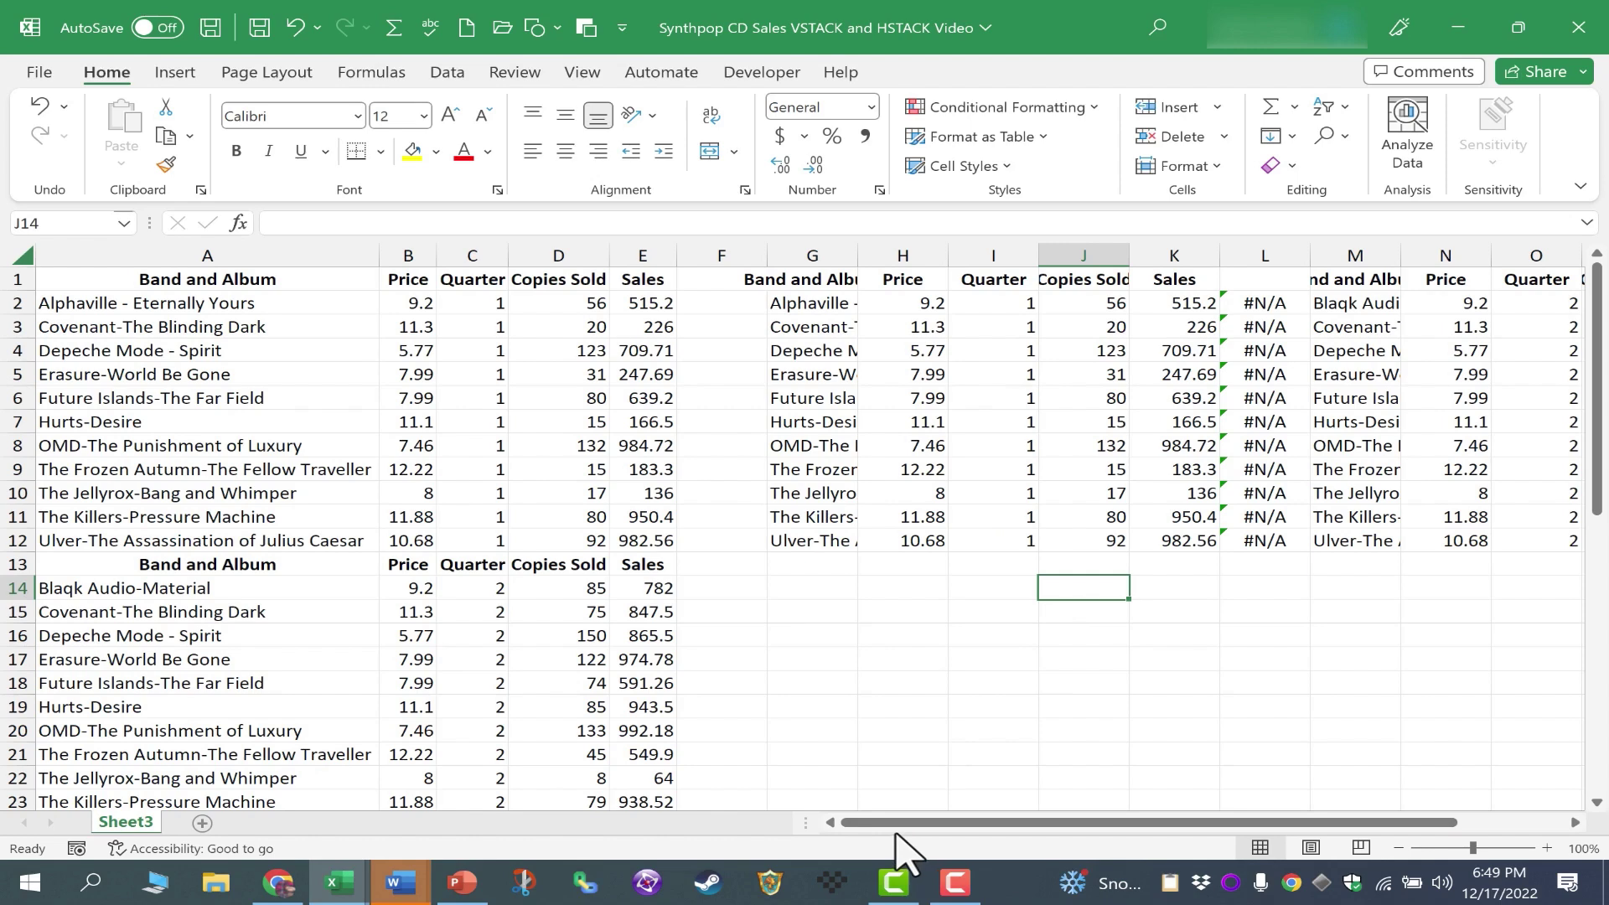
Step: Edit the HSTACK formula in G1 to add an extra " " spacer argument
{"action": "left_click", "coordinate": [813, 279]}
{"action": "double_click", "coordinate": [813, 279]}
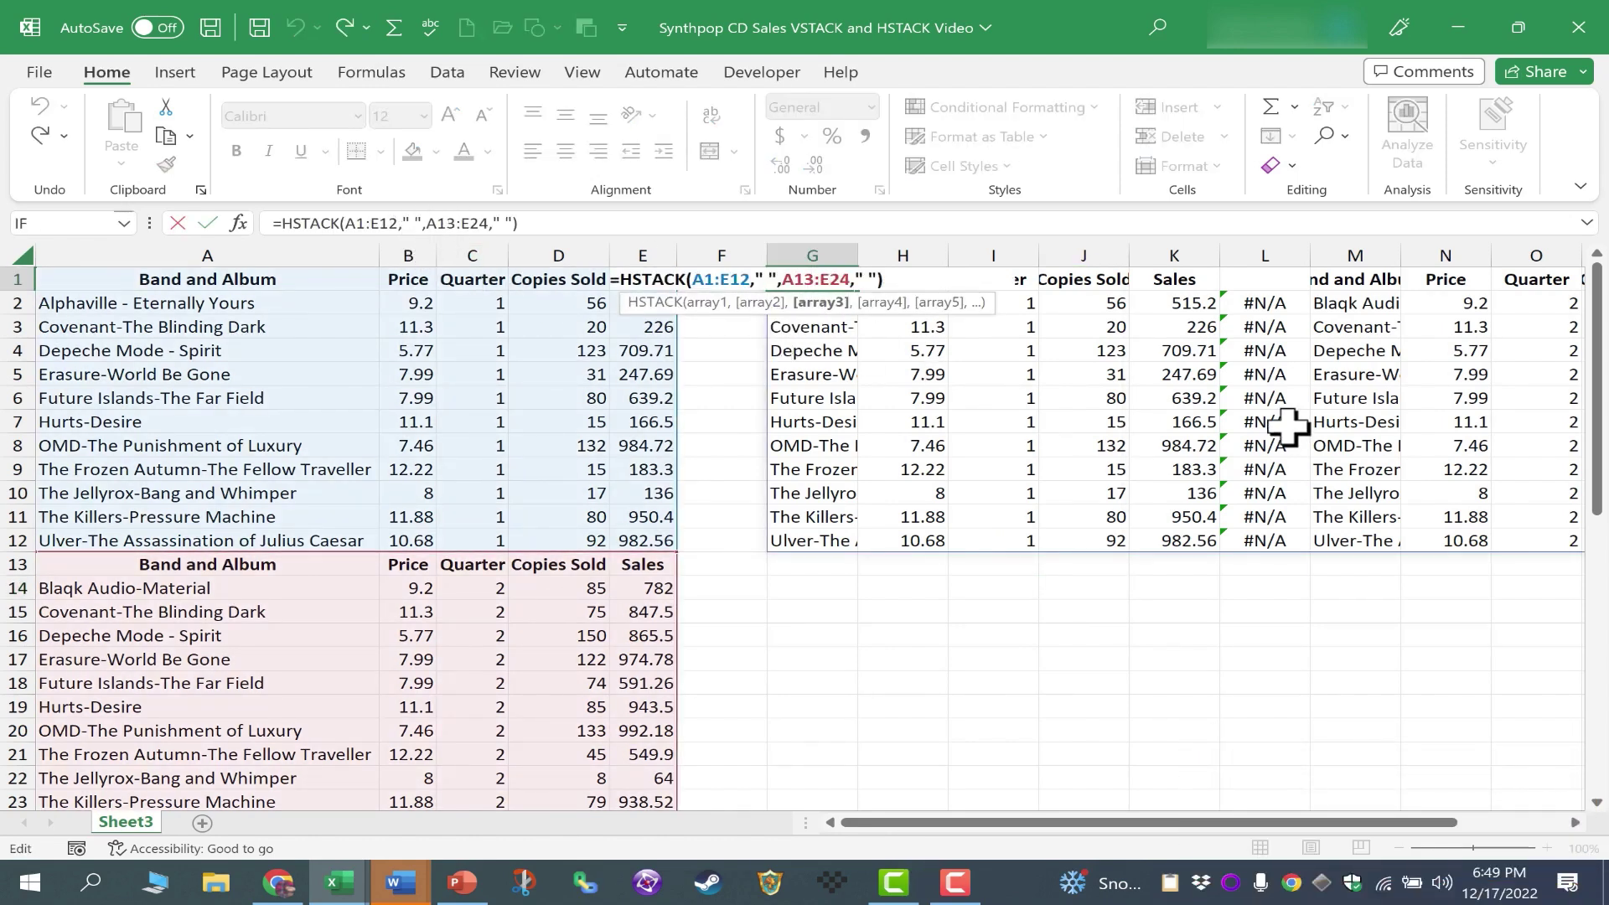
{"action": "key", "text": "ctrl+Return"}
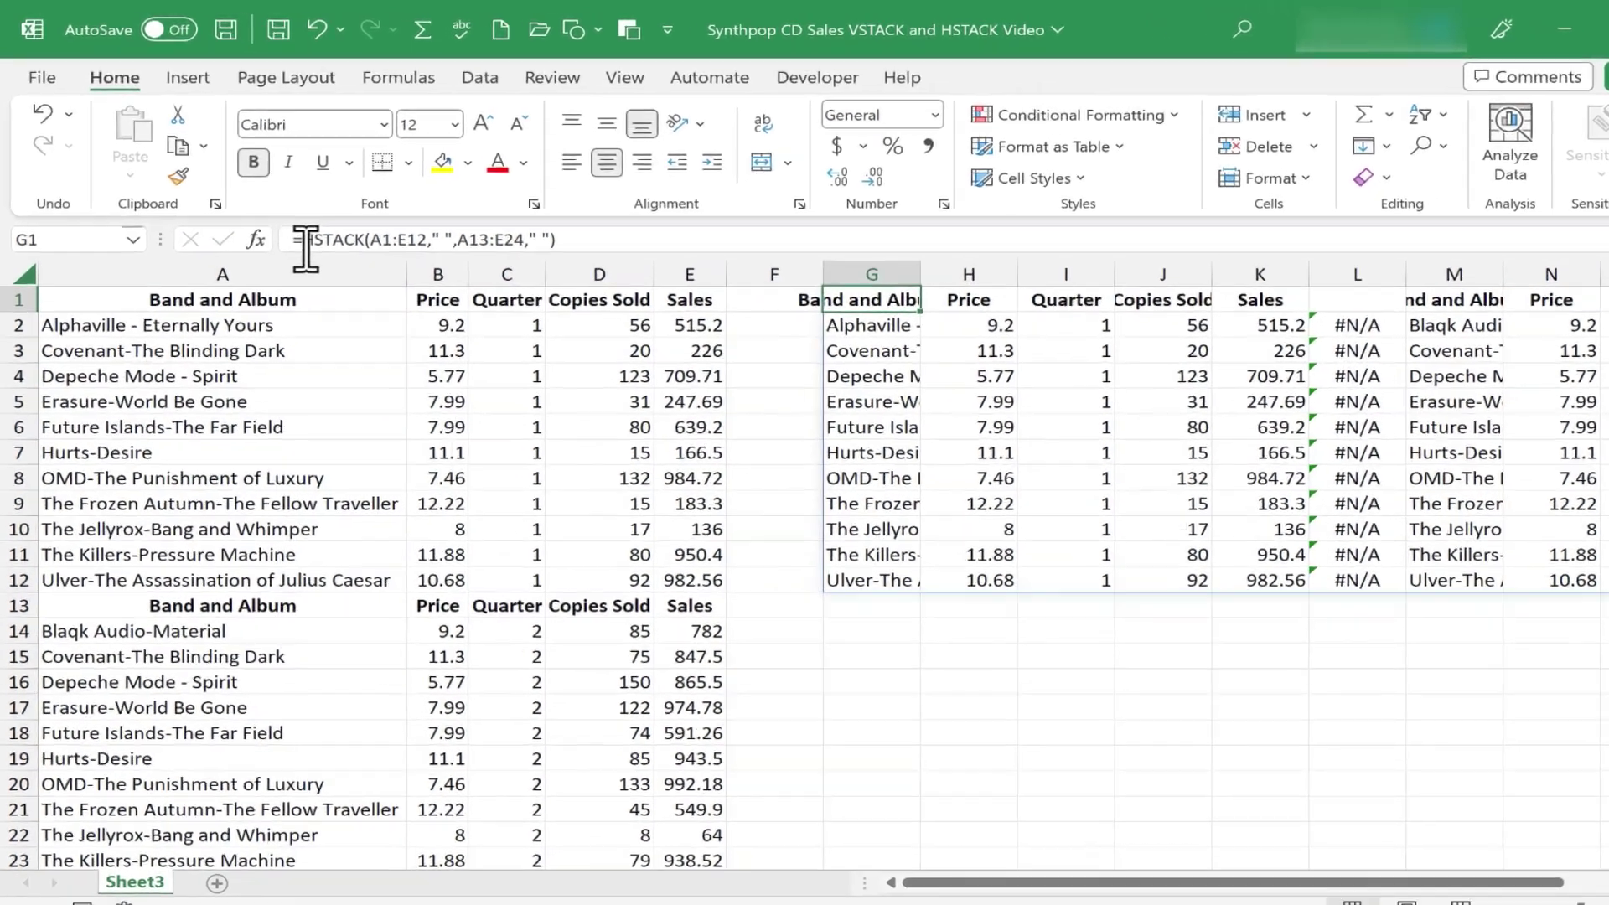
Step: Wrap the G1 formula in IFNA with " " as the fallback, blanking the #N/A spacer
{"action": "left_click", "coordinate": [291, 223]}
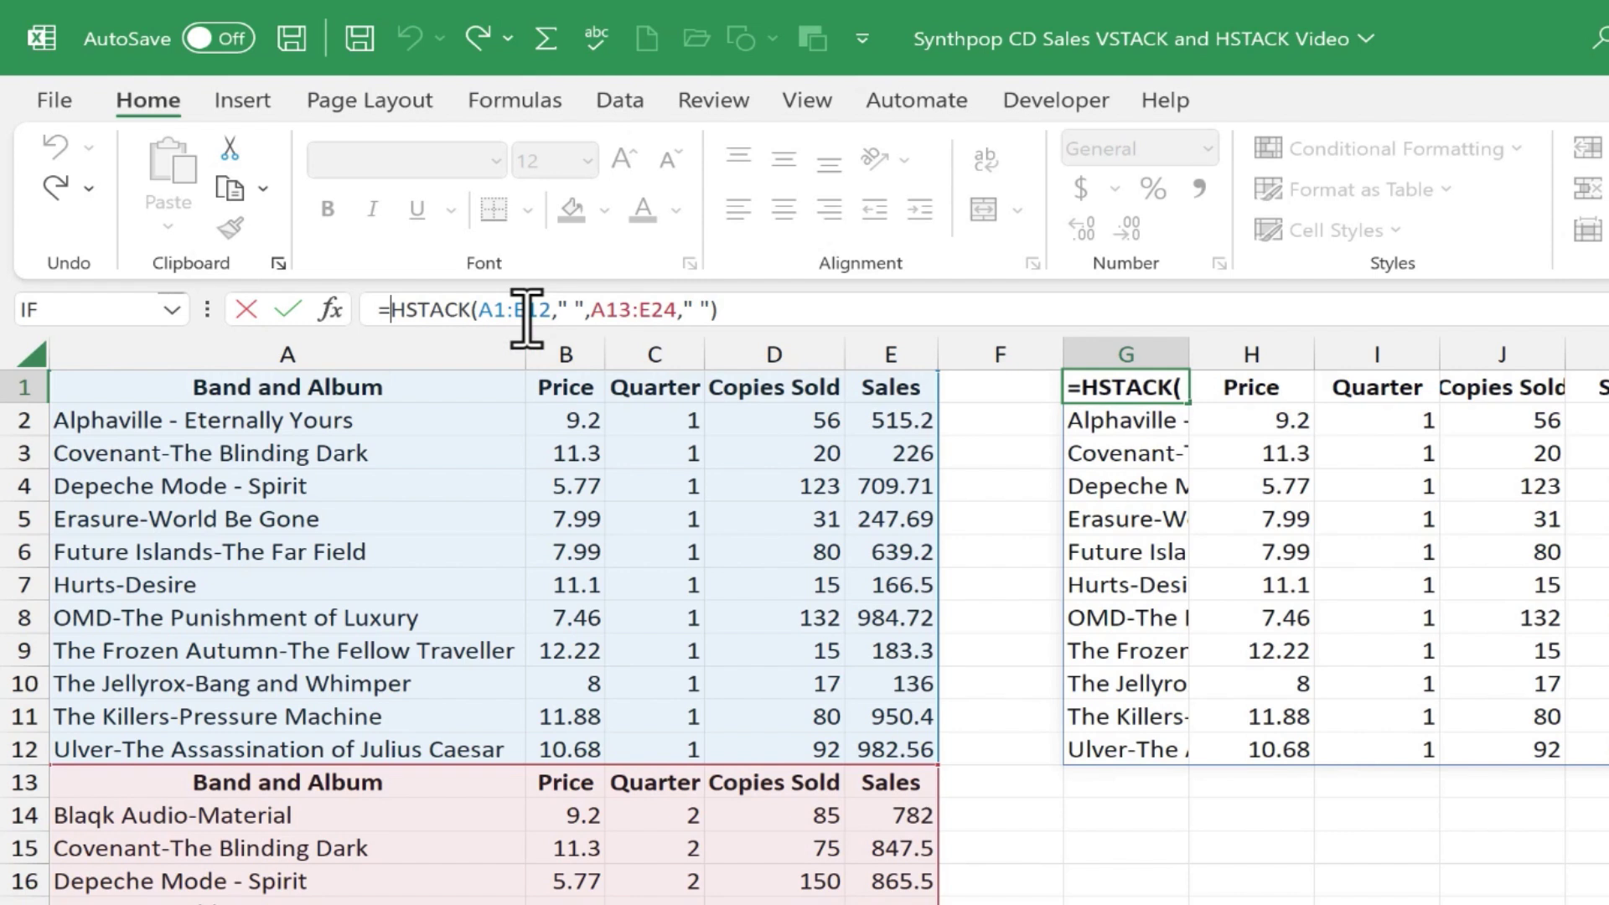
{"action": "type", "text": "ifna"}
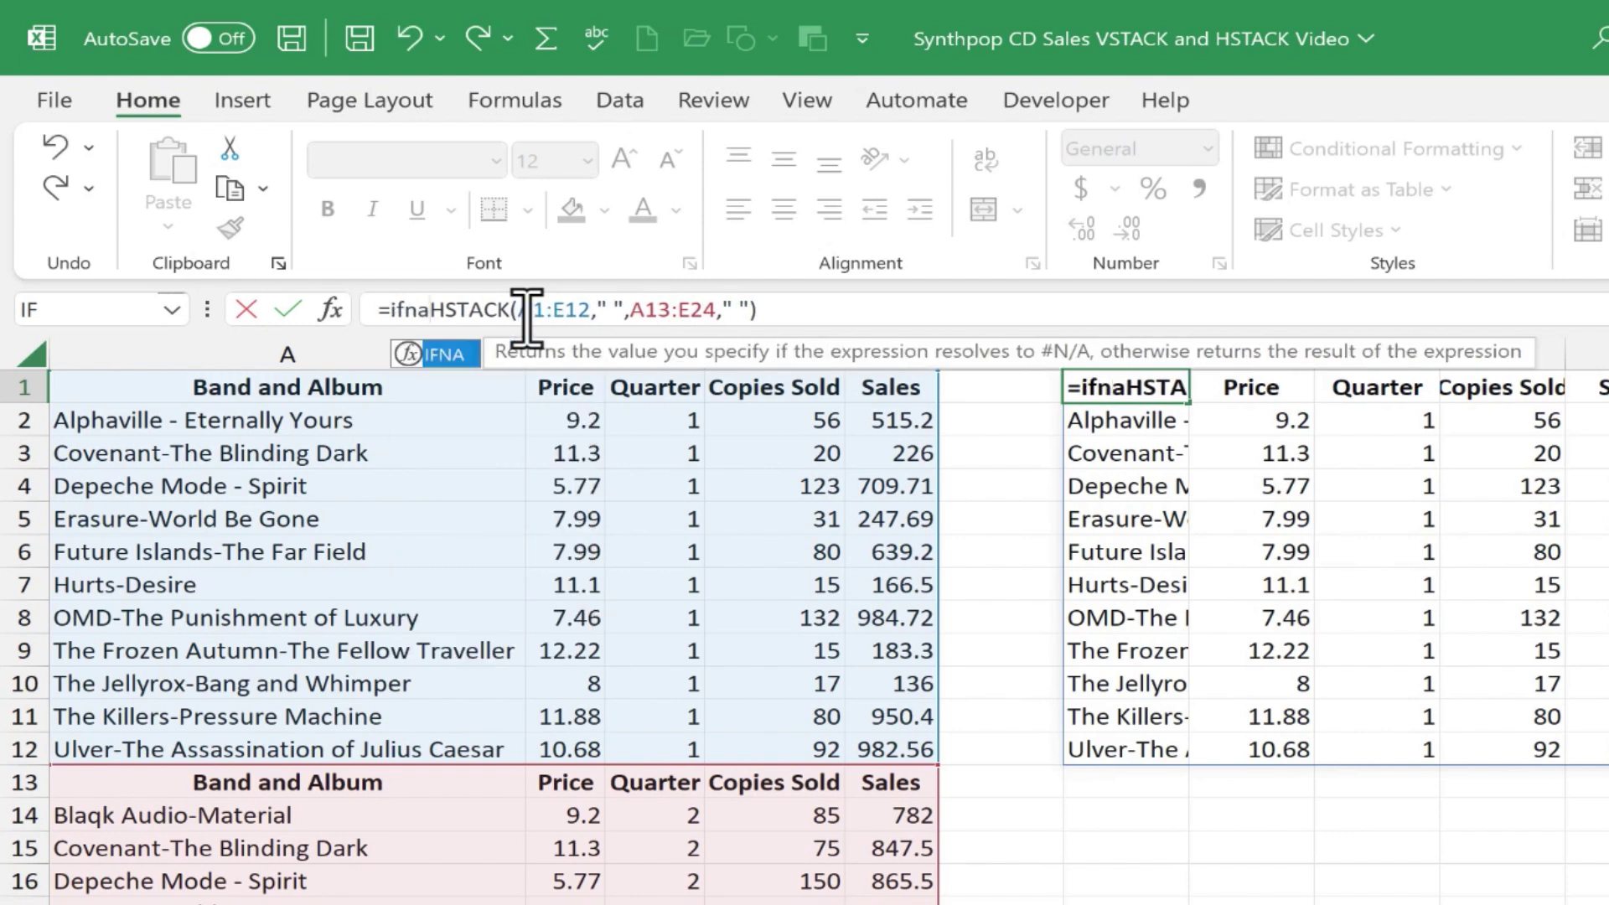
{"action": "type", "text": "("}
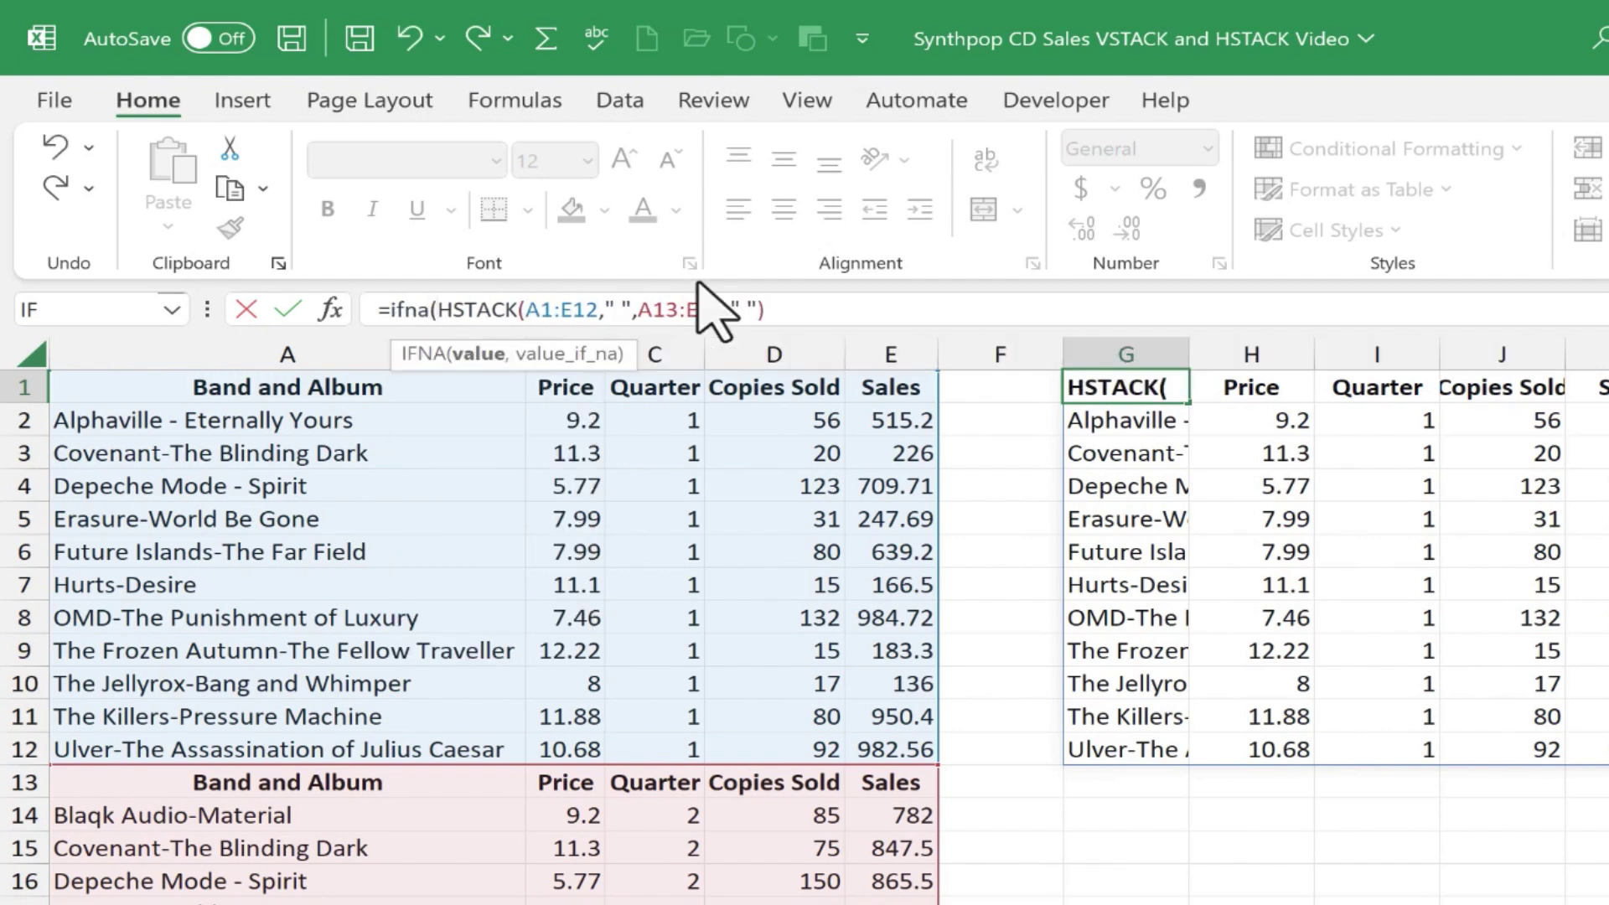
{"action": "left_click", "coordinate": [787, 310]}
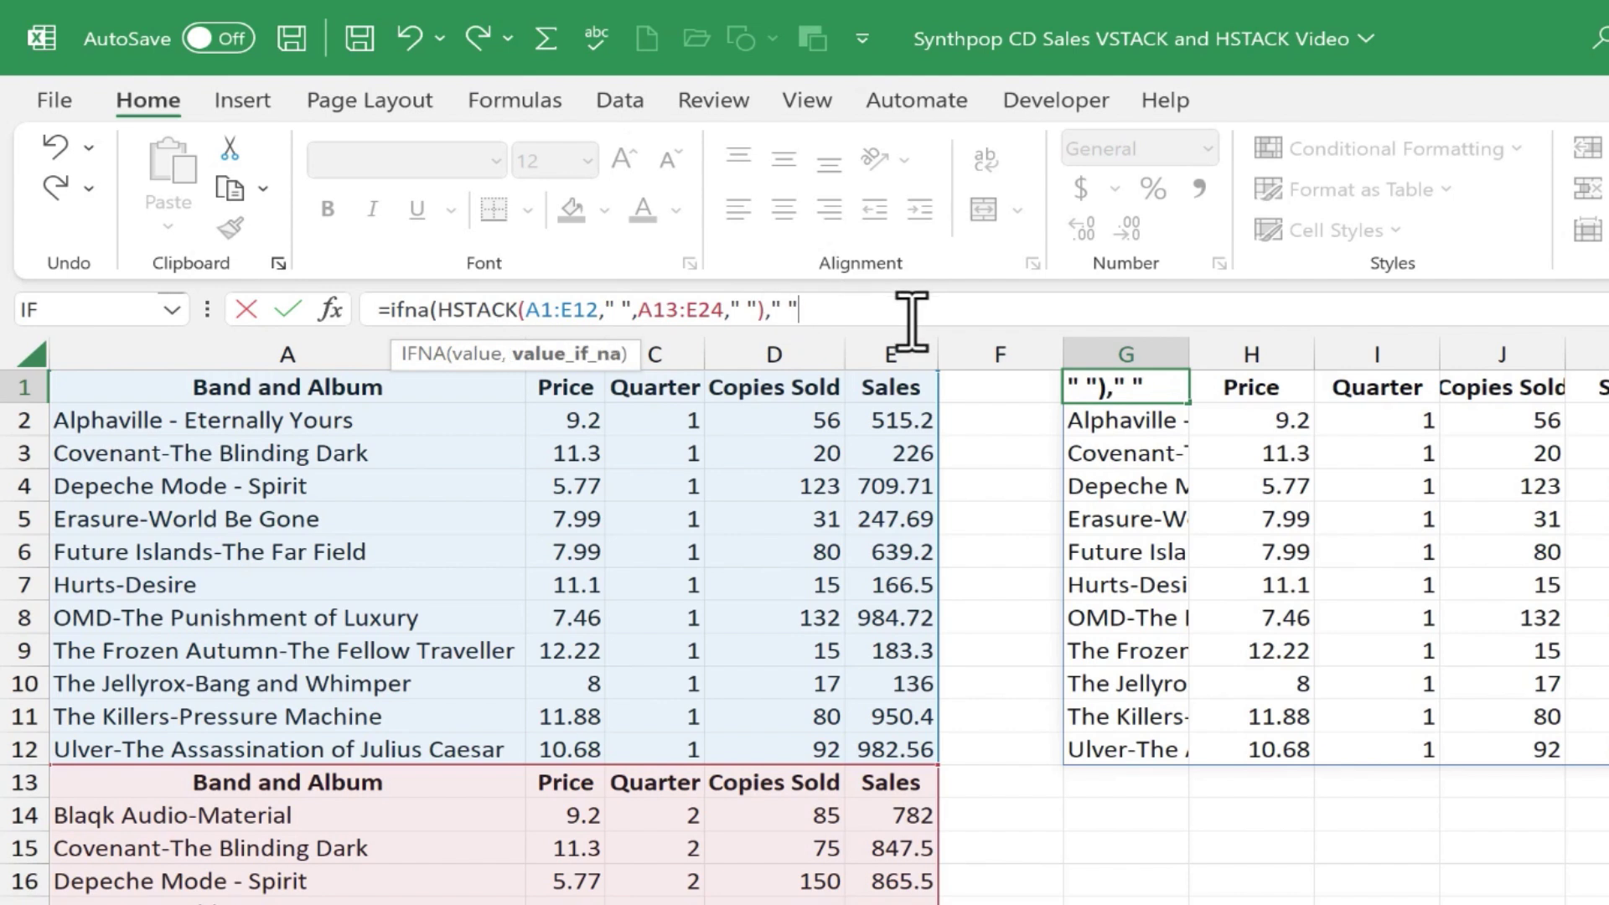
{"action": "type", "text": ",\" \")"}
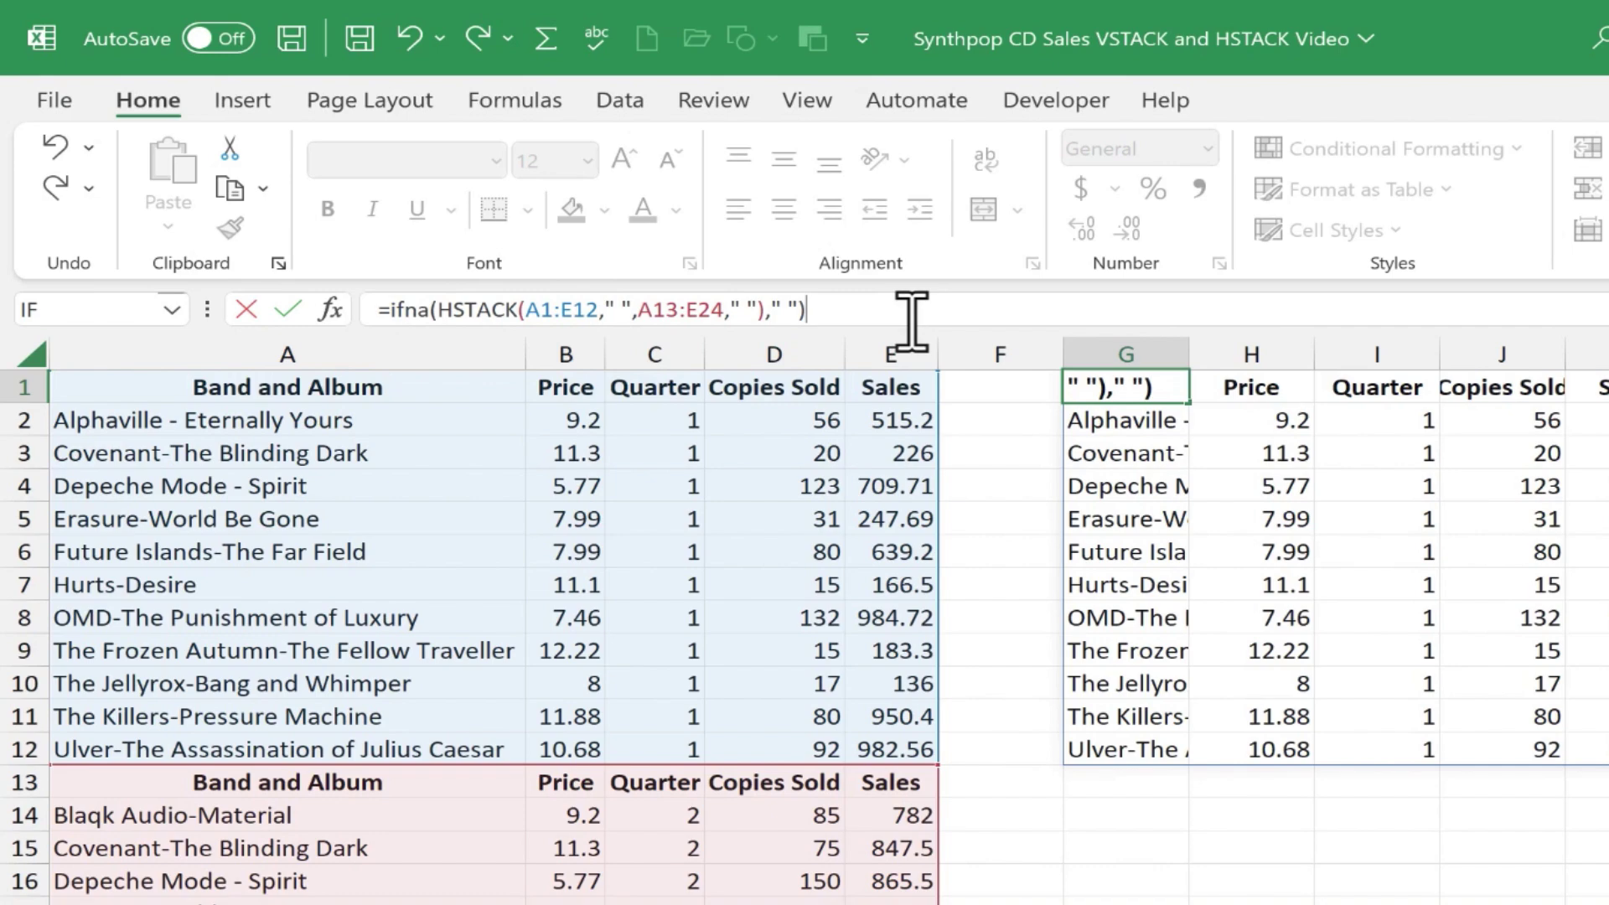
{"action": "key", "text": "Return"}
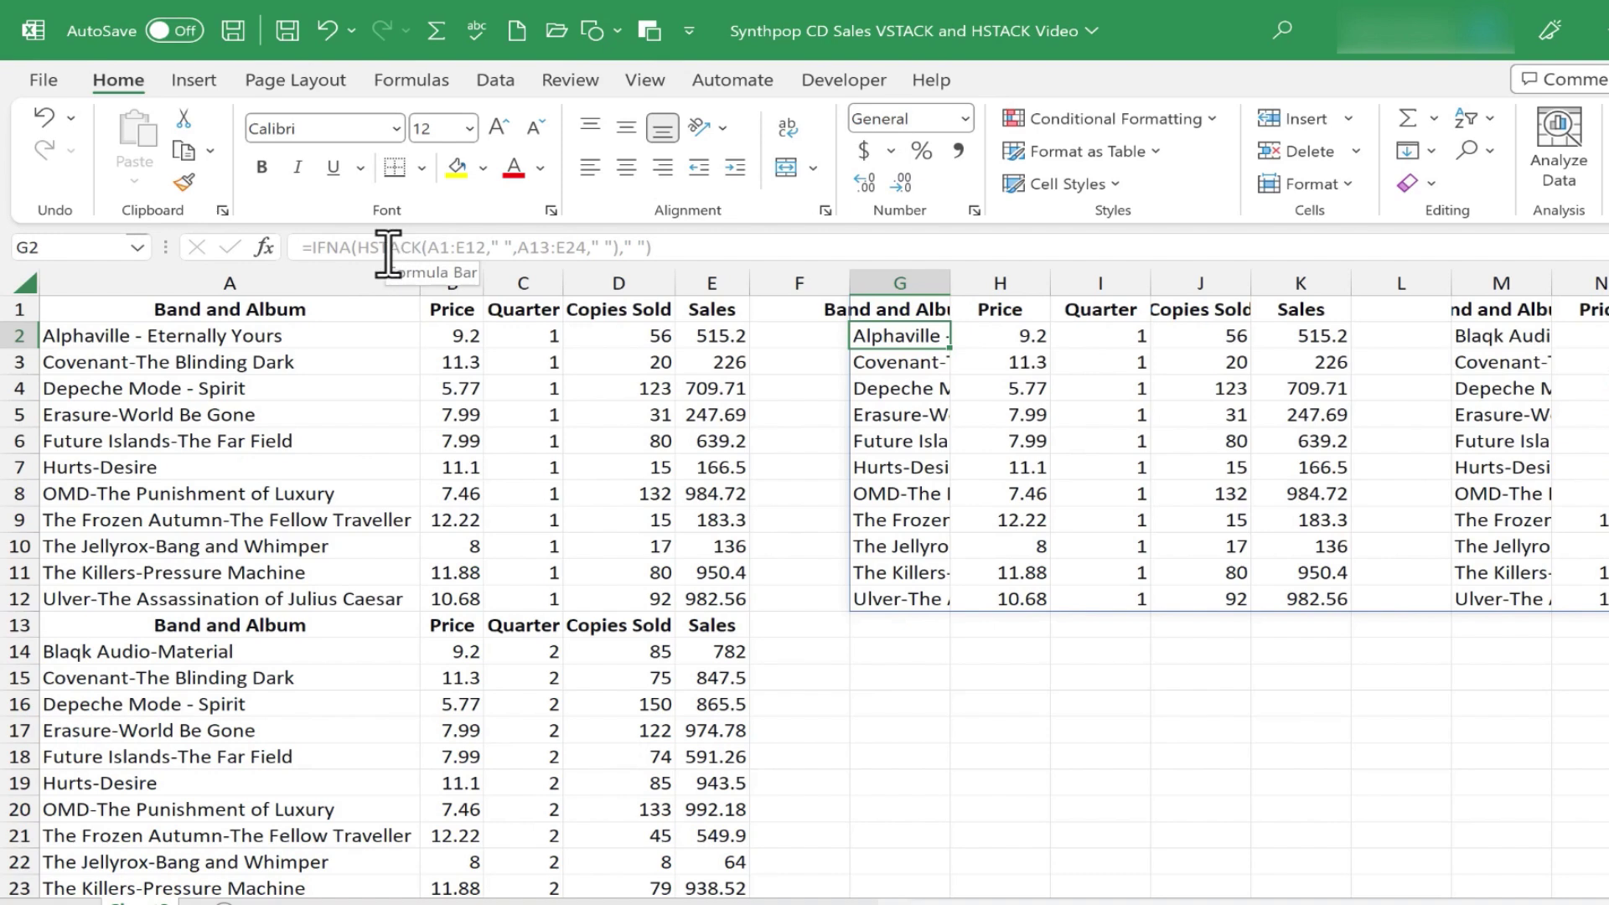
Step: Confirm spacer cell L1 is blank and AutoFit columns G through Q to their contents
{"action": "left_click", "coordinate": [1402, 310]}
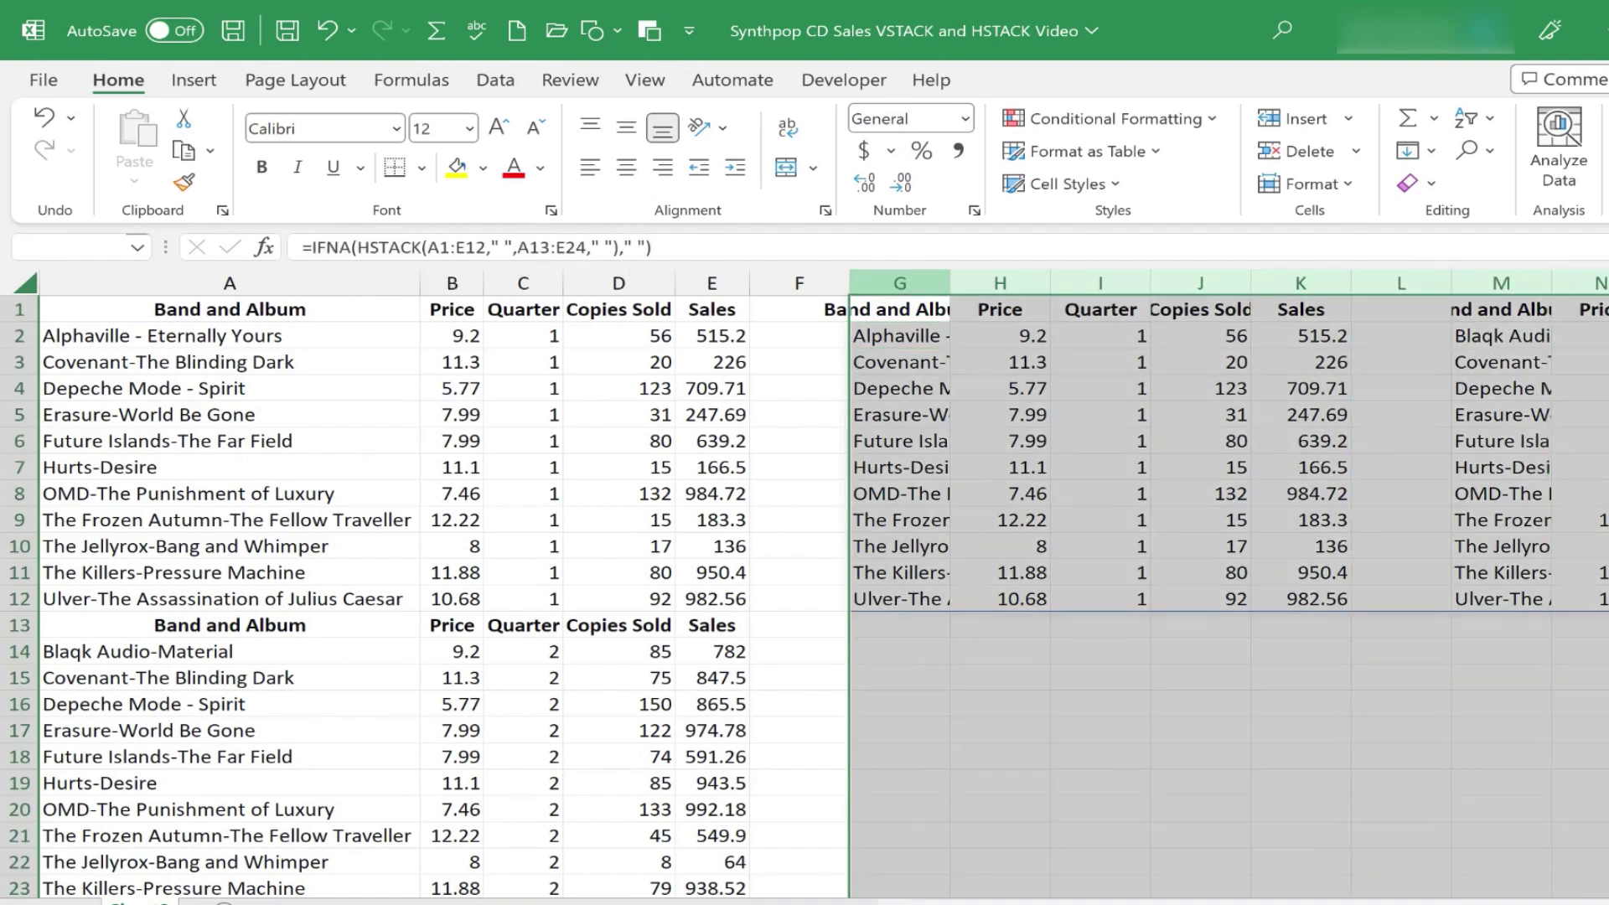
{"action": "left_click_drag", "start_coordinate": [1604, 285], "coordinate": [1521, 283]}
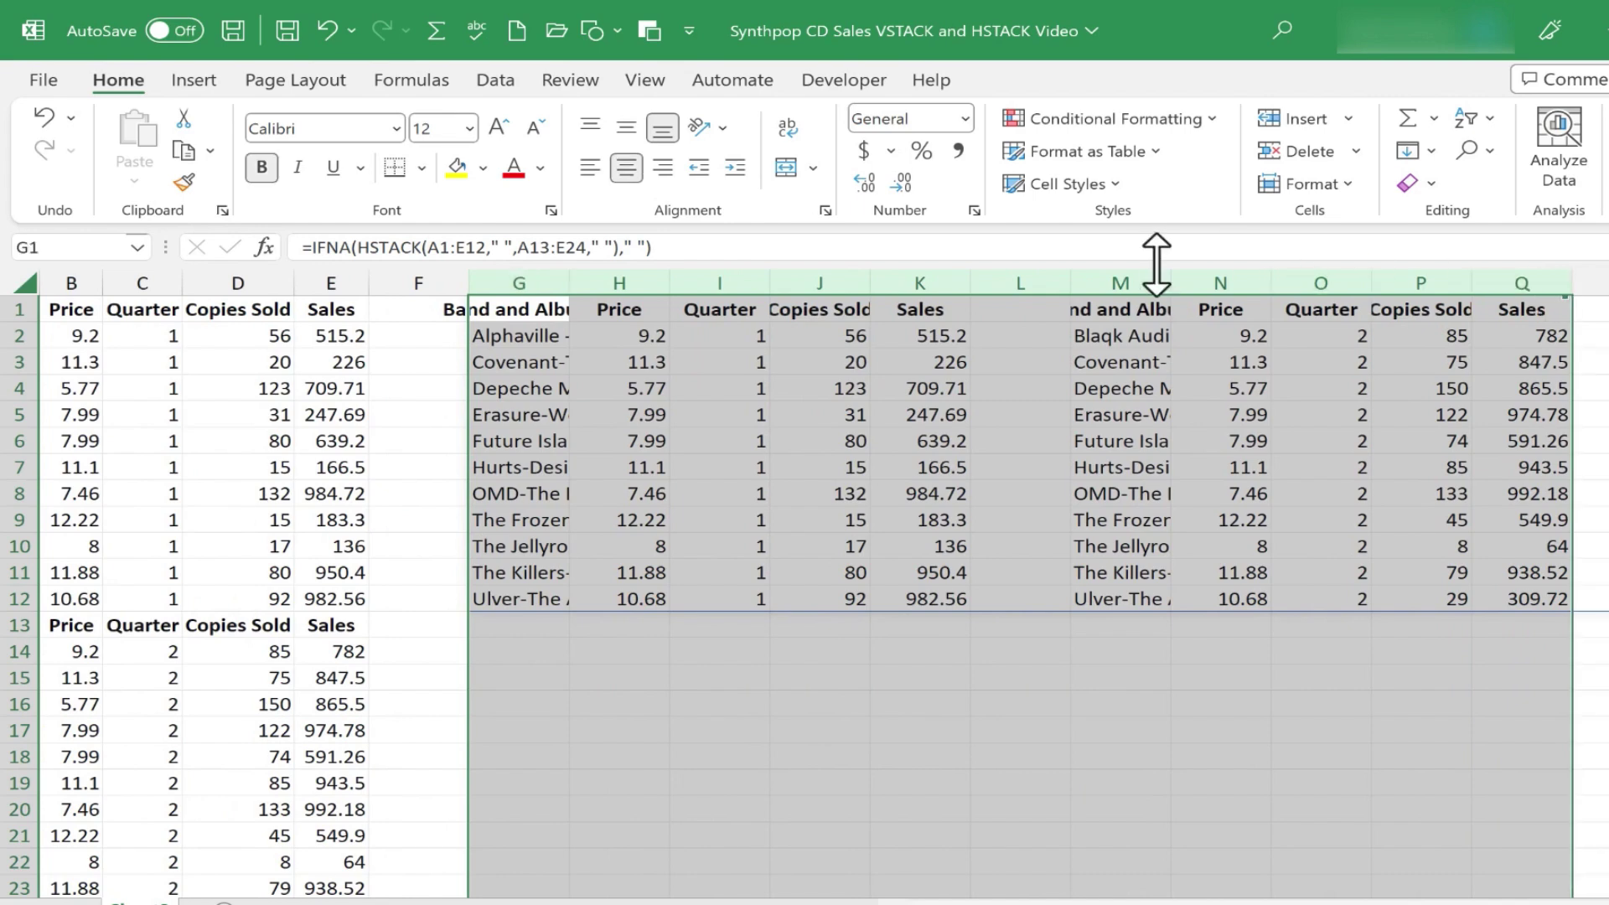
{"action": "double_click", "coordinate": [1073, 283]}
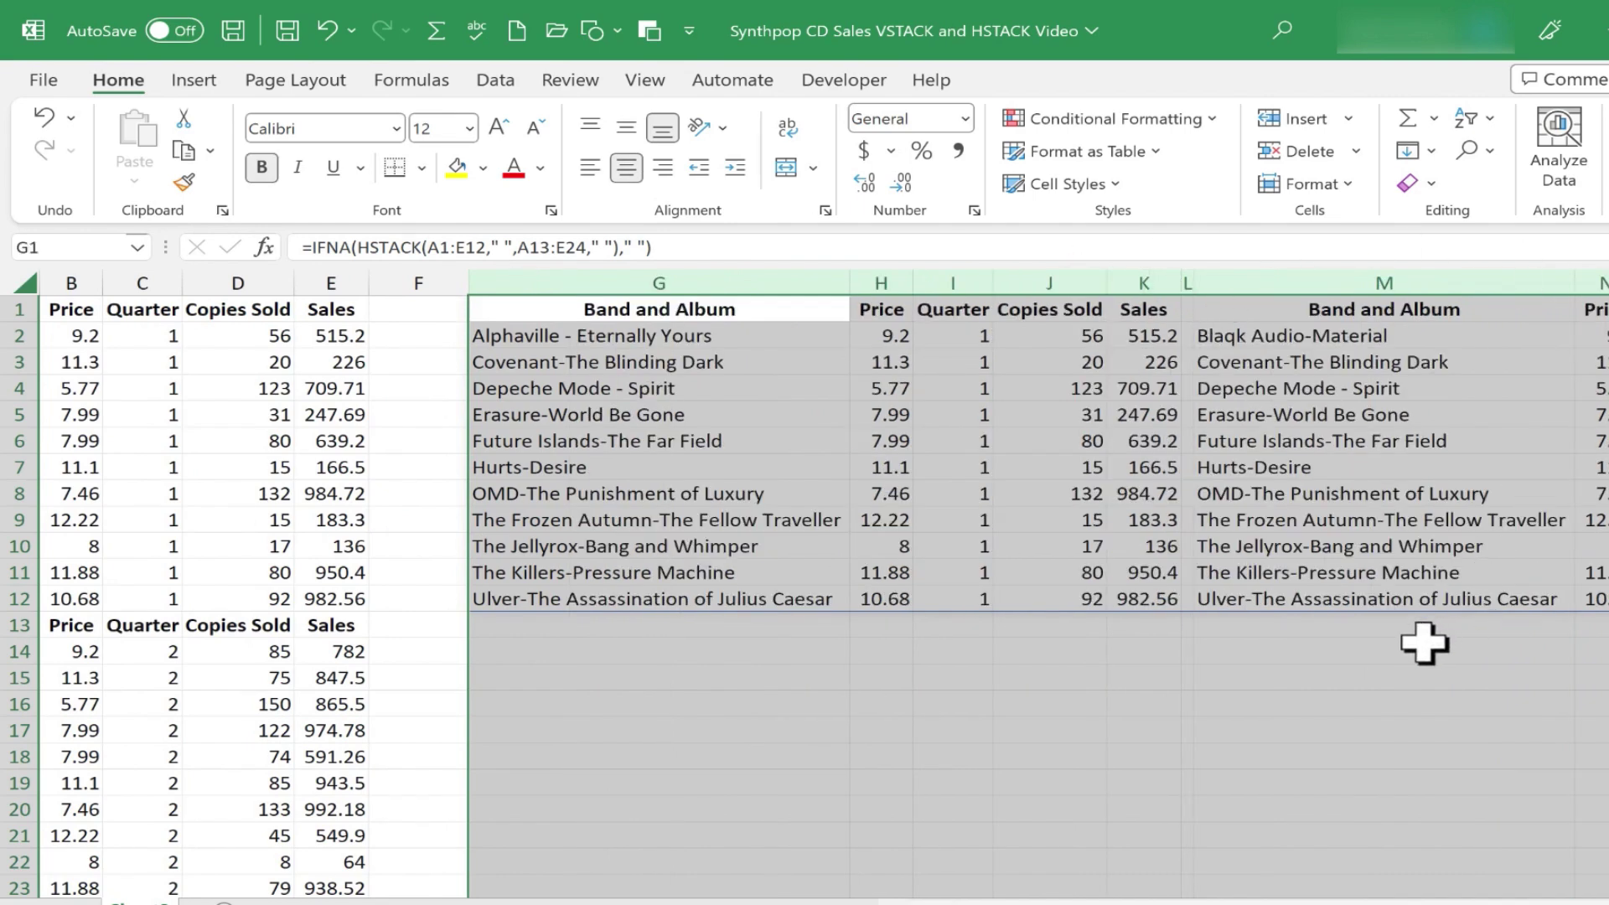
{"action": "left_click", "coordinate": [1287, 757]}
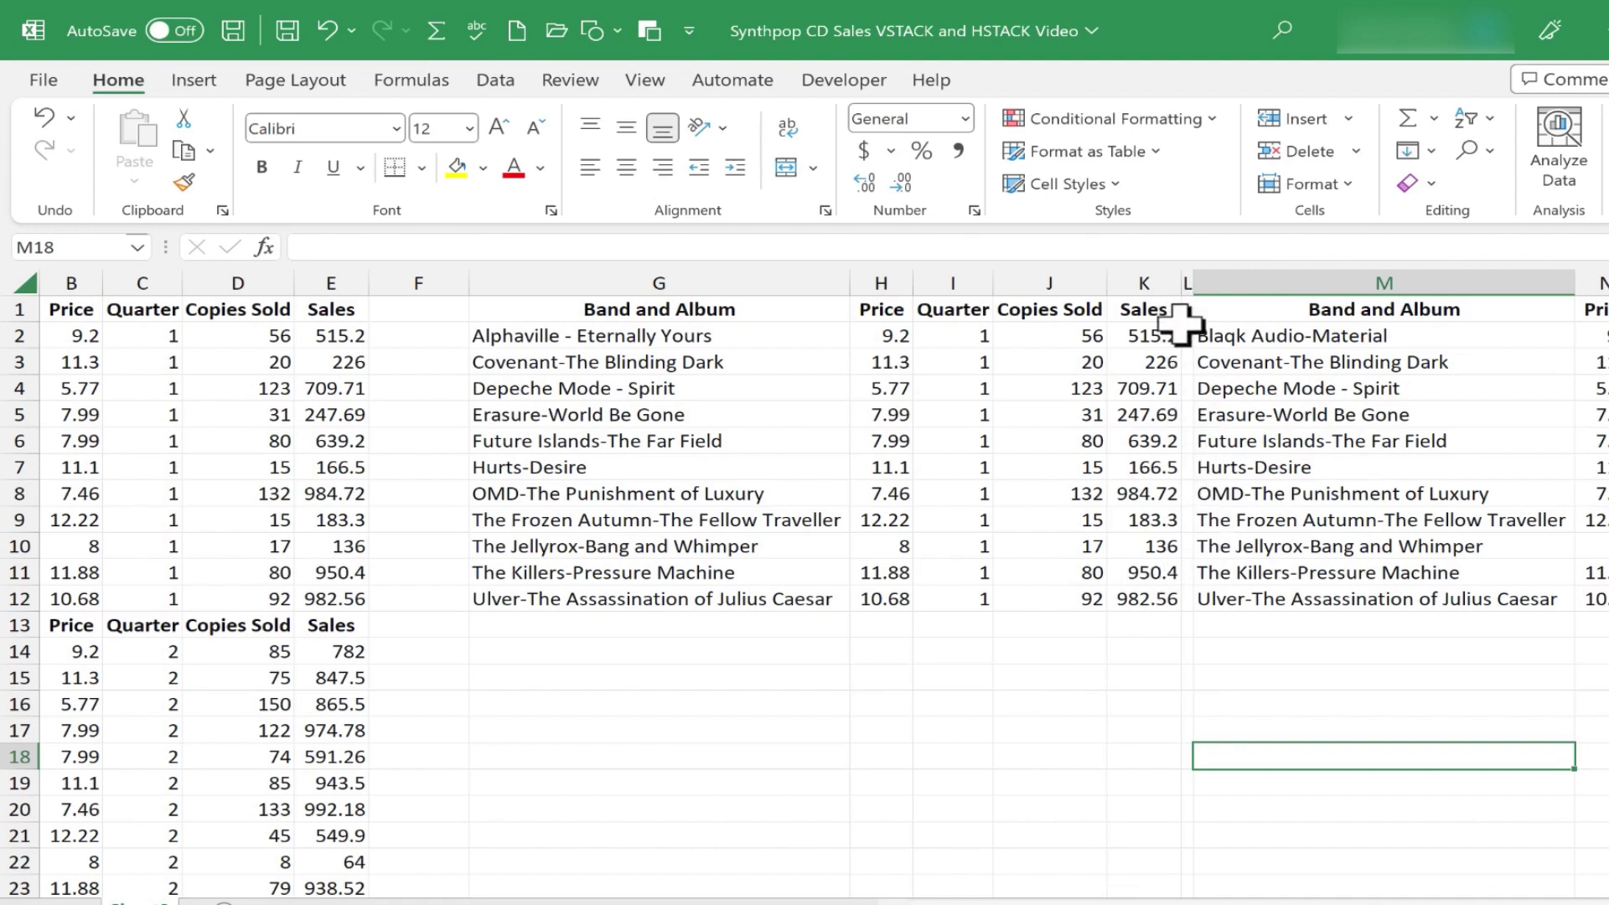
Step: Make spacer column L slightly wider
{"action": "left_click_drag", "start_coordinate": [1194, 283], "coordinate": [1222, 283]}
{"action": "left_click", "coordinate": [1375, 657]}
{"action": "left_click_drag", "start_coordinate": [1006, 903], "coordinate": [939, 877]}
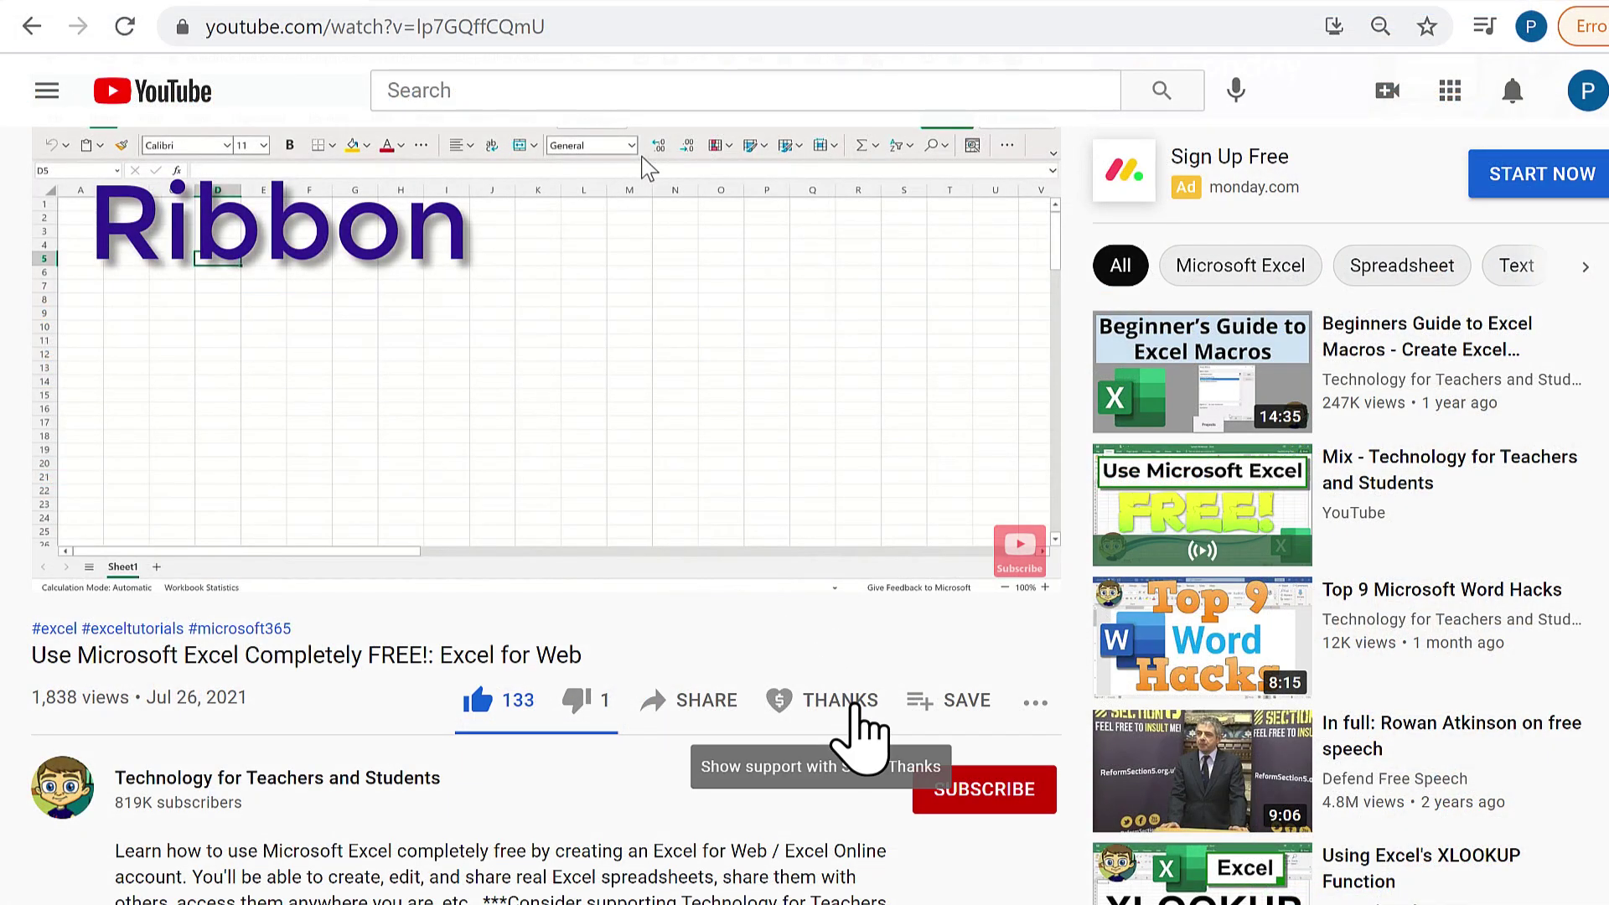
Step: Open the video's Super Thanks dialog with its $2.00, $5.00, $10.00 and $50.00 options
{"action": "left_click", "coordinate": [856, 708]}
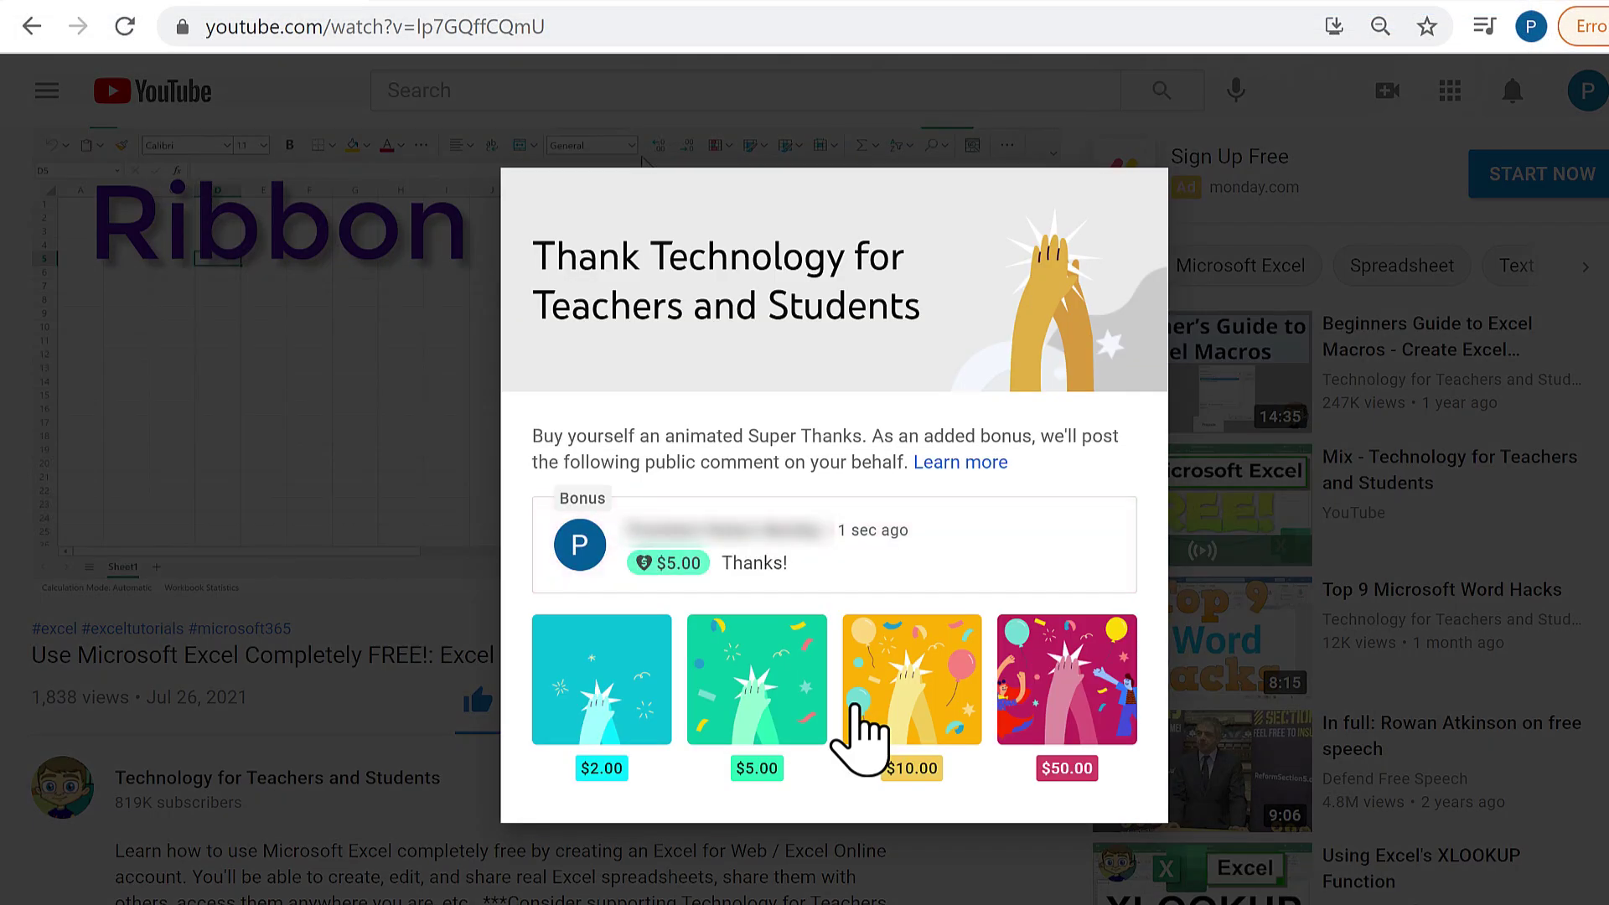